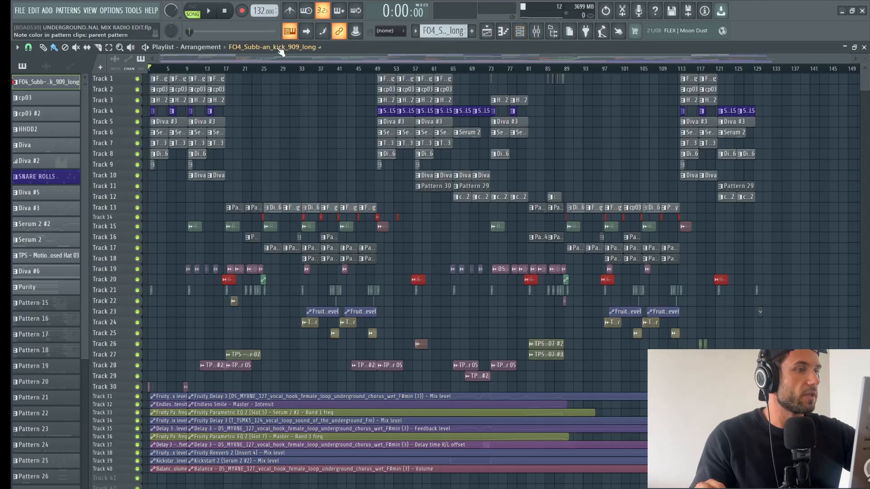
Play the opening of the arrangement from its start, and stop playback after the first bars.
{"action": "key", "text": "space"}
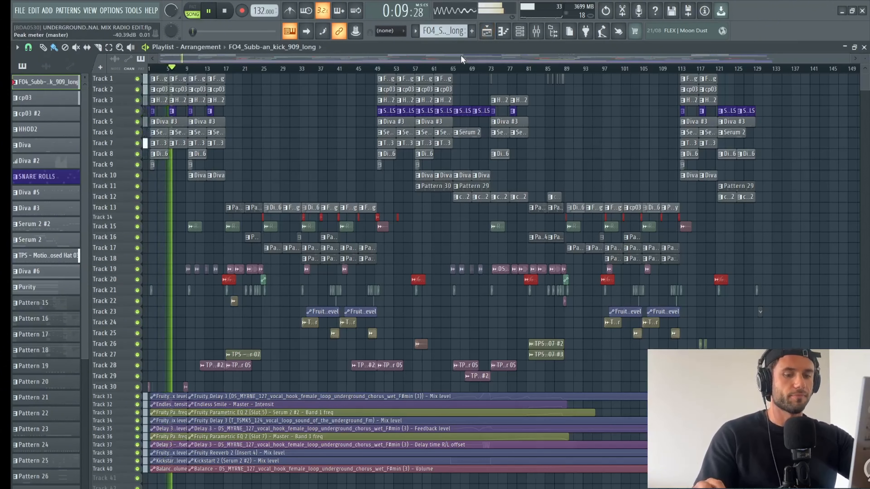
{"action": "left_click_drag", "start_coordinate": [842, 59], "coordinate": [490, 59]}
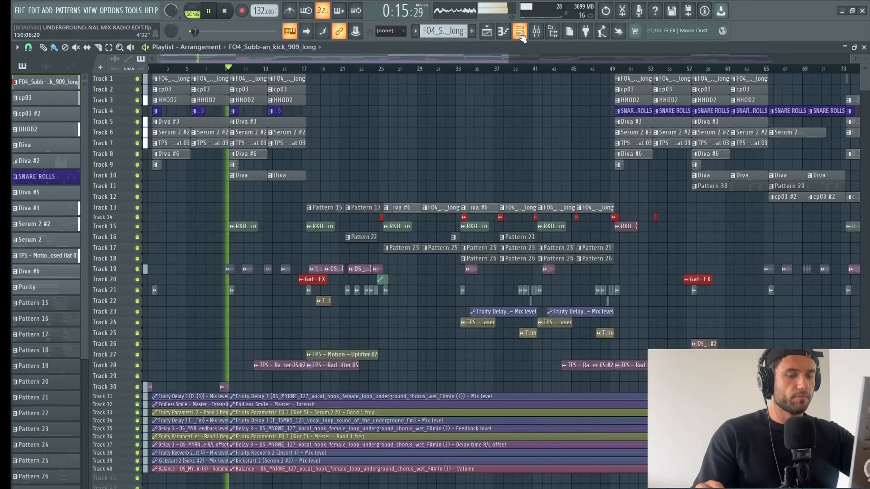
{"action": "key", "text": "space"}
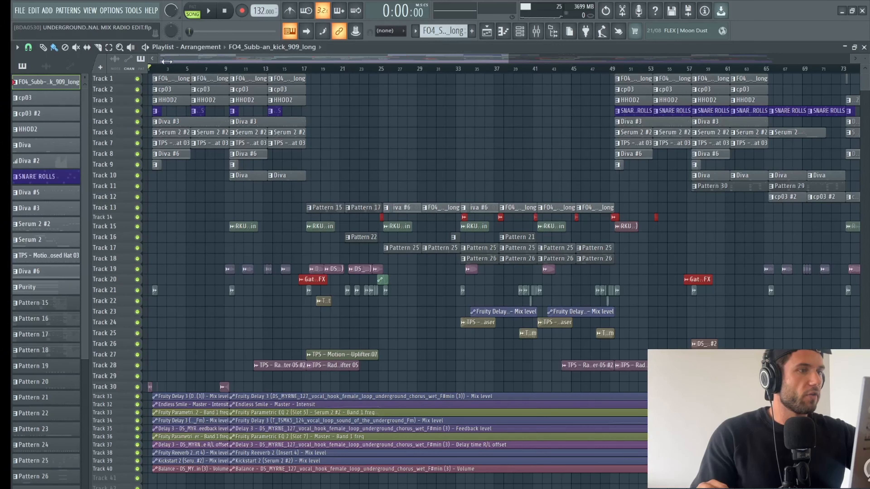
Switch playback to pattern mode and audition the kick pattern with the channel rack open.
{"action": "left_click", "coordinate": [193, 11]}
{"action": "key", "text": "F6"}
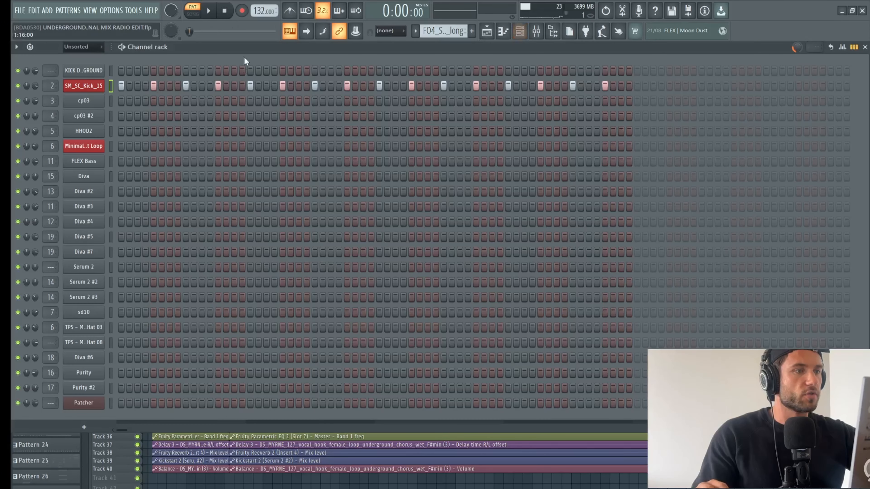
{"action": "key", "text": "space"}
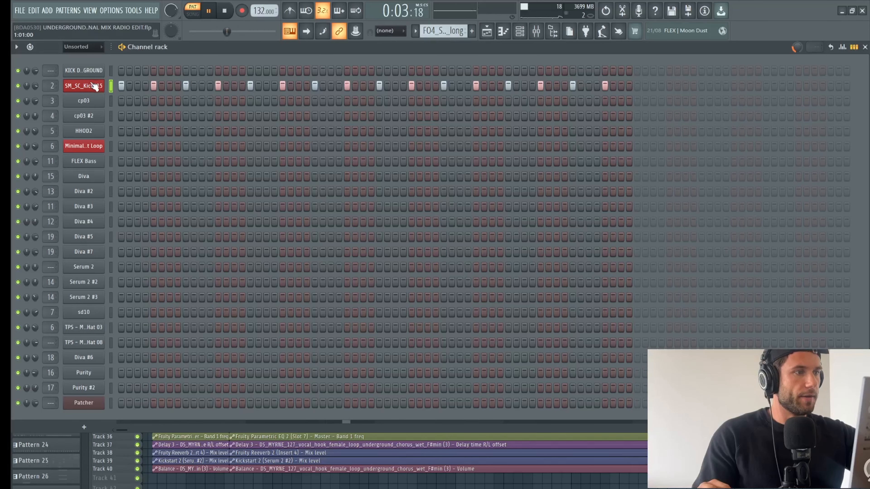
{"action": "key", "text": "space"}
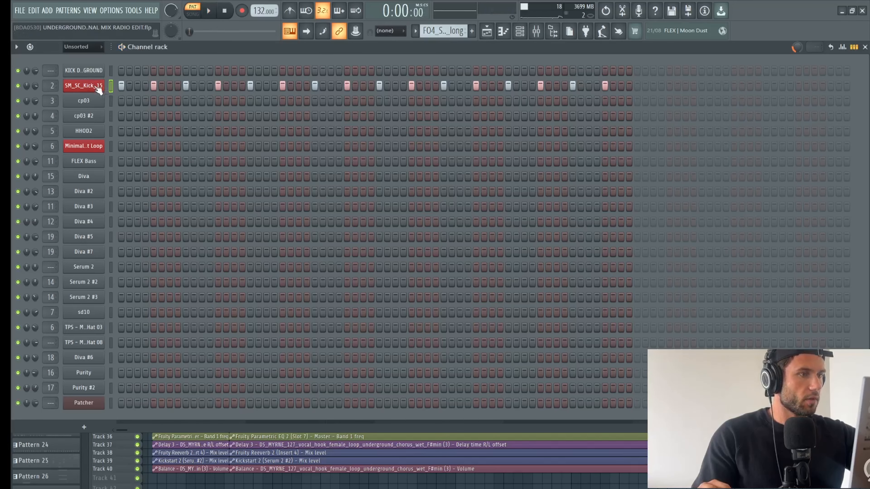
Open the SM_SC_Kick_15 channel's settings, and inspect Fruity Parametric EQ 2 and Decapitator on its mixer track, Insert 2.
{"action": "left_click", "coordinate": [97, 88]}
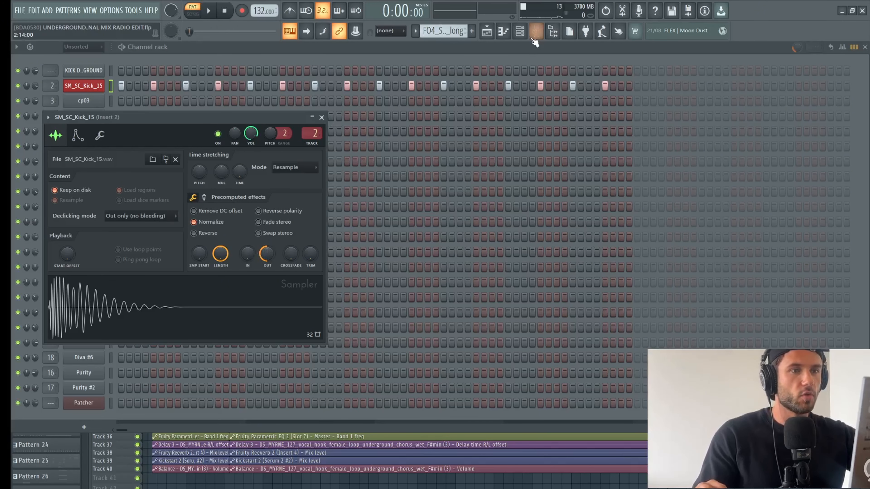
{"action": "left_click", "coordinate": [536, 31]}
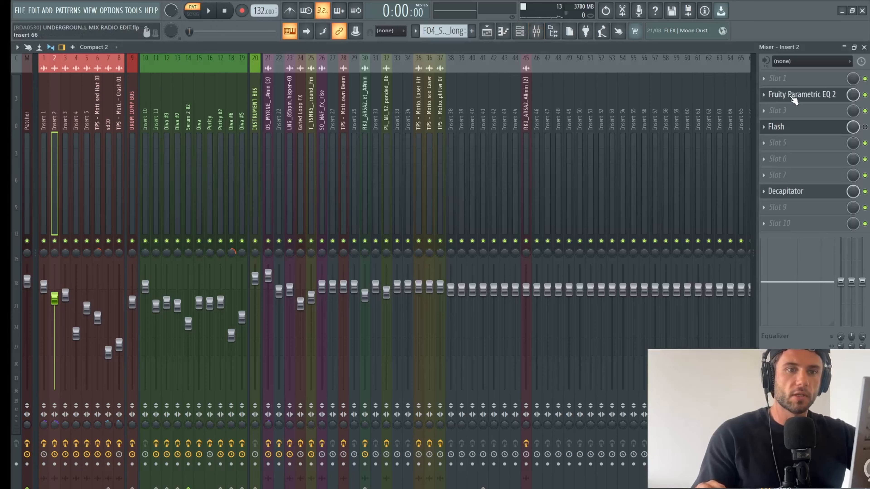
{"action": "left_click", "coordinate": [791, 99]}
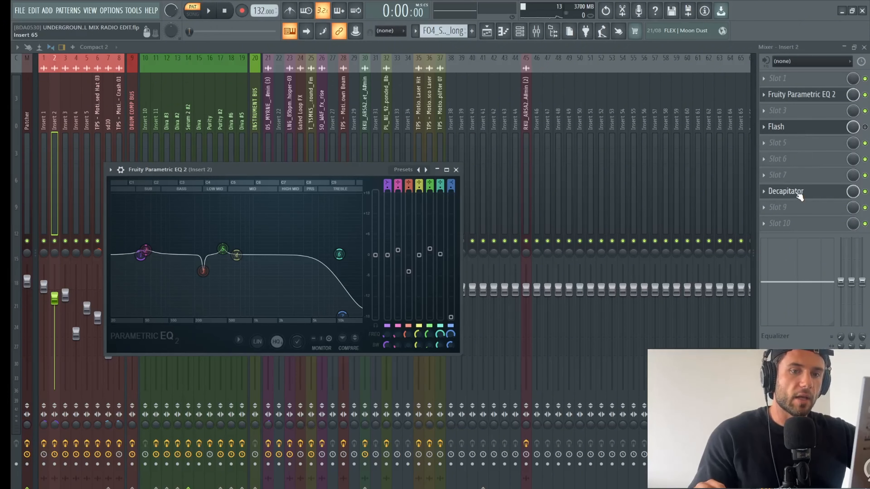
{"action": "left_click", "coordinate": [796, 193]}
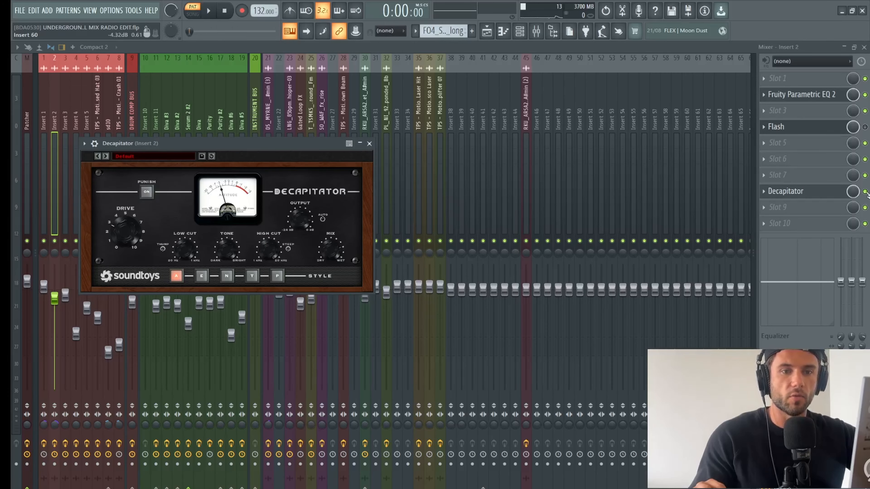
Compare the kick with Insert 2's Decapitator bypassed and enabled while the pattern plays.
{"action": "left_click", "coordinate": [865, 192]}
{"action": "key", "text": "space"}
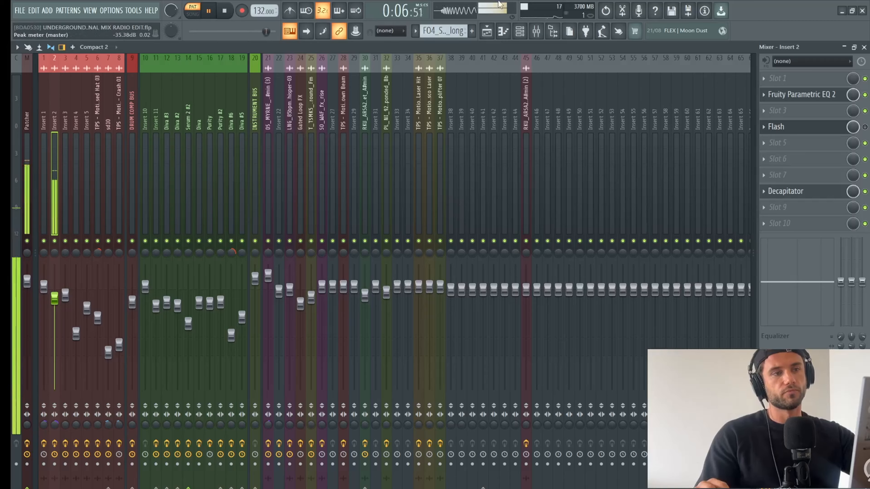
{"action": "key", "text": "space"}
Audition the playlist's cp03 clap pattern in the channel rack and save the project.
{"action": "left_click", "coordinate": [493, 36]}
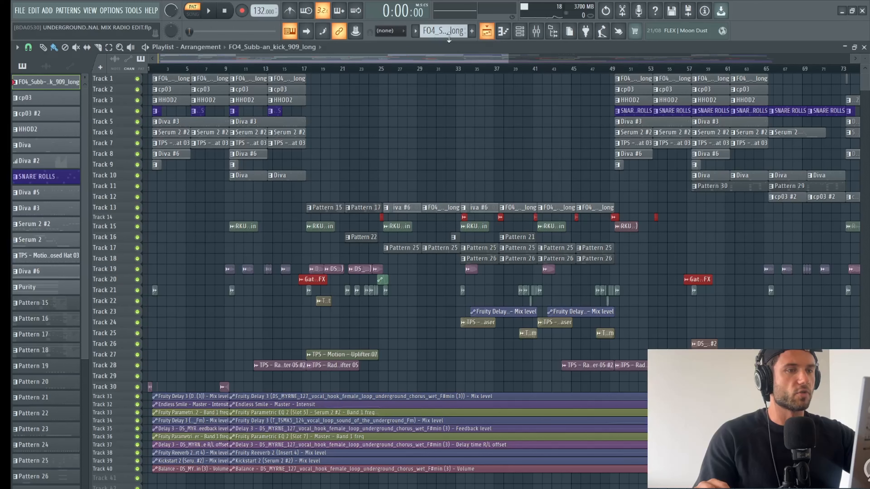
{"action": "double_click", "coordinate": [176, 90]}
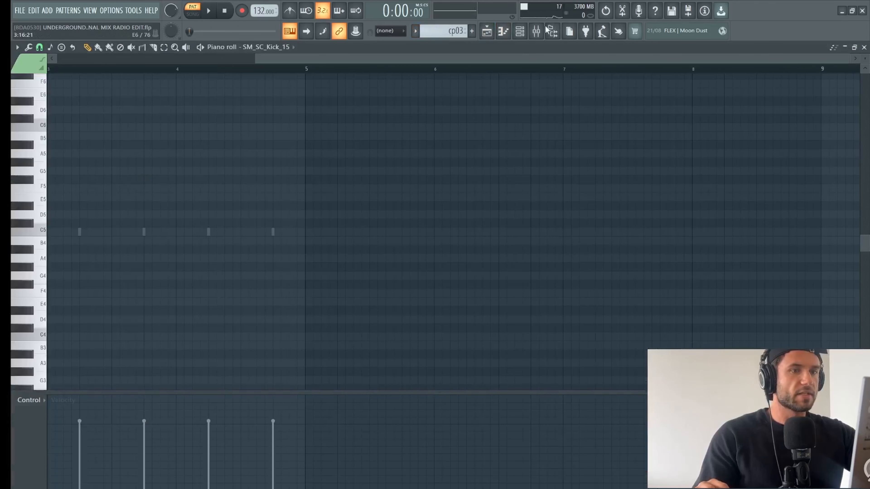
{"action": "left_click", "coordinate": [519, 31]}
{"action": "key", "text": "space"}
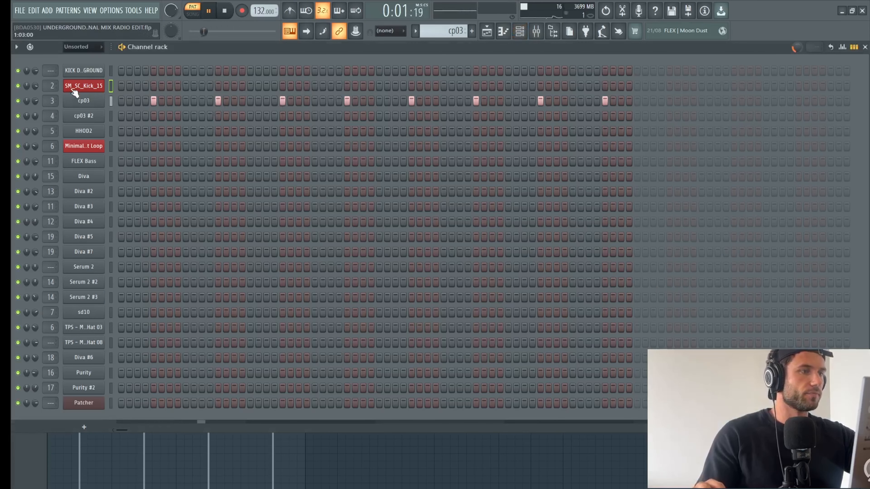
{"action": "key", "text": "ctrl+s"}
{"action": "key", "text": "space"}
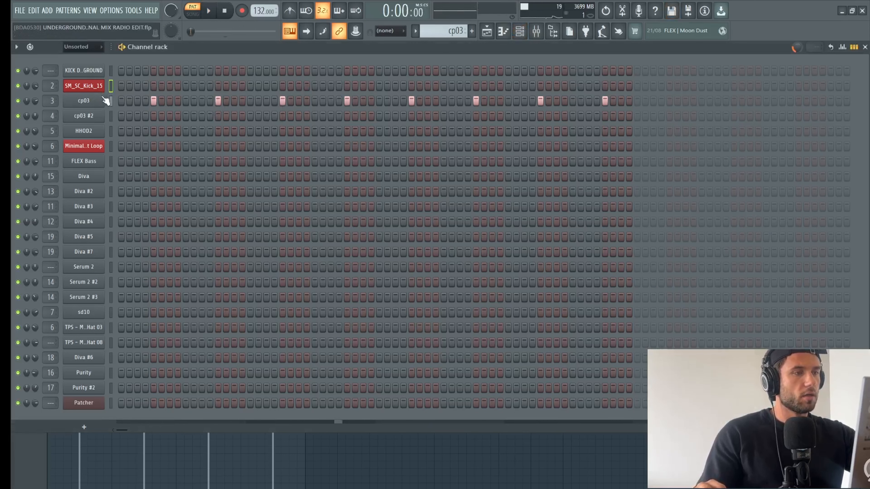
Find the clap's mixer track, Insert 3, by playing the pattern, and inspect its Fruity Parametric EQ 2 and Decapitator.
{"action": "left_click", "coordinate": [536, 32]}
{"action": "key", "text": "space"}
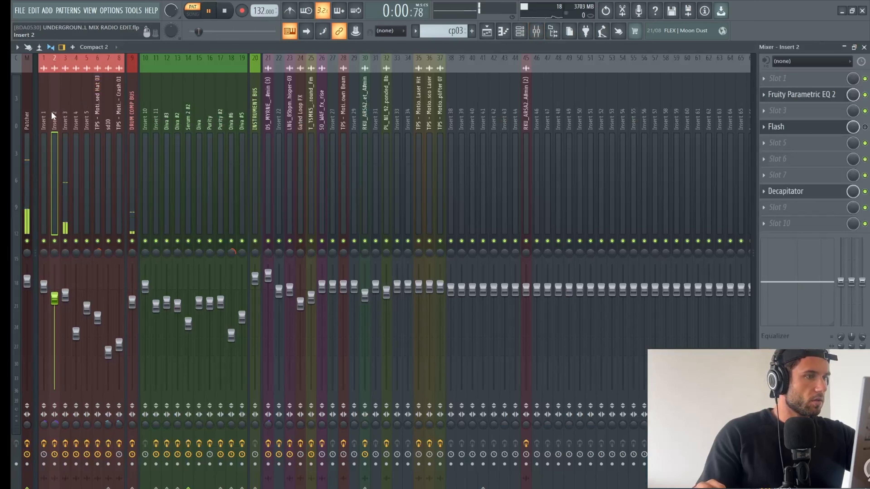
{"action": "key", "text": "space"}
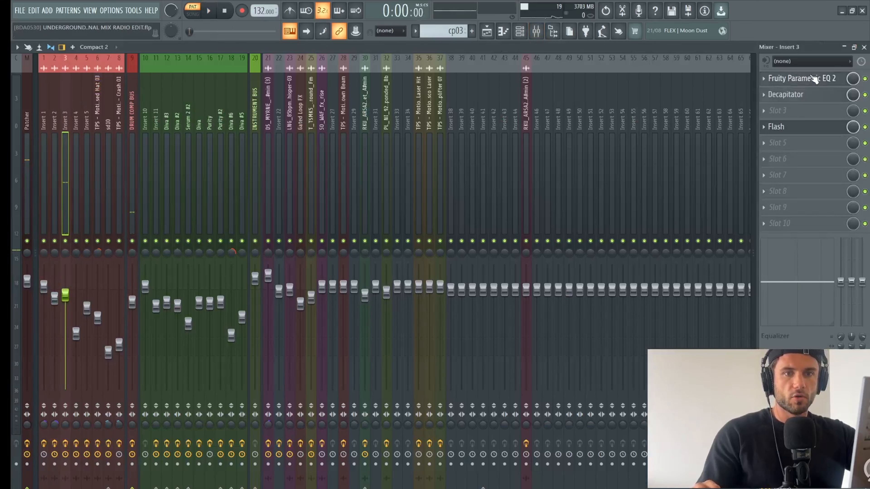
{"action": "left_click", "coordinate": [814, 79]}
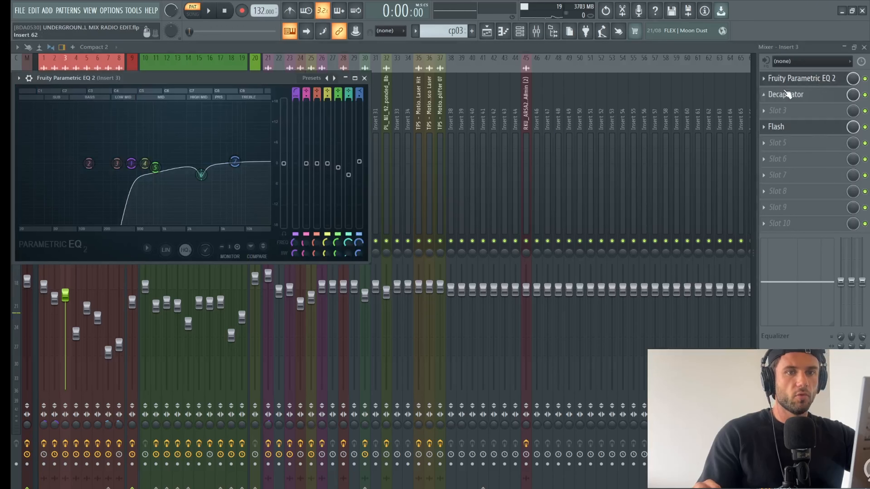
{"action": "left_click", "coordinate": [783, 86]}
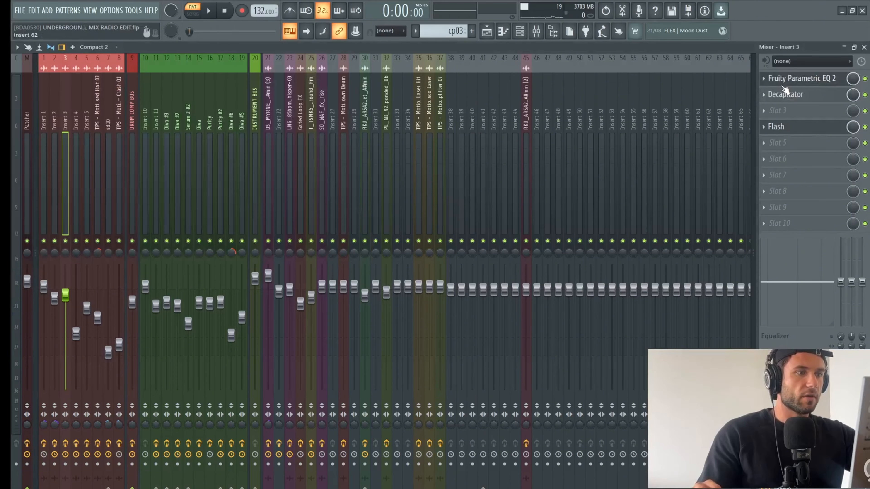
{"action": "left_click", "coordinate": [791, 95]}
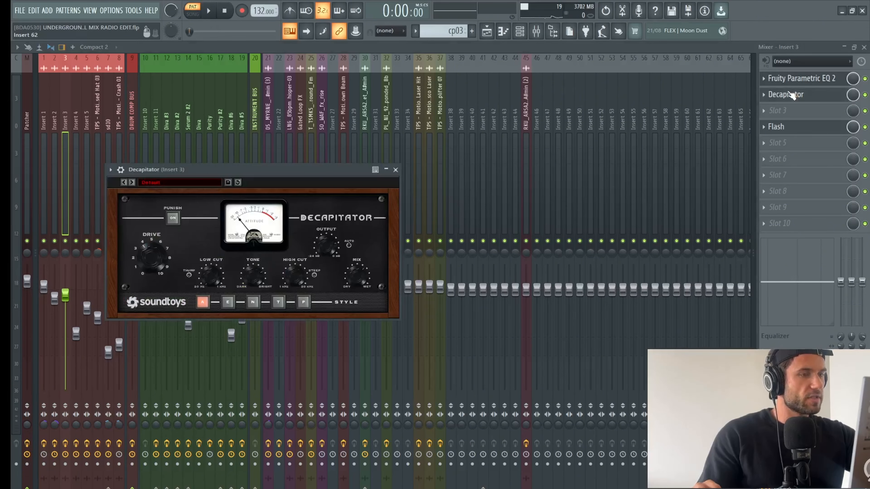
Compare the clap with Insert 3's Decapitator bypassed and enabled during playback, and open the Flash plugin.
{"action": "left_click", "coordinate": [865, 100]}
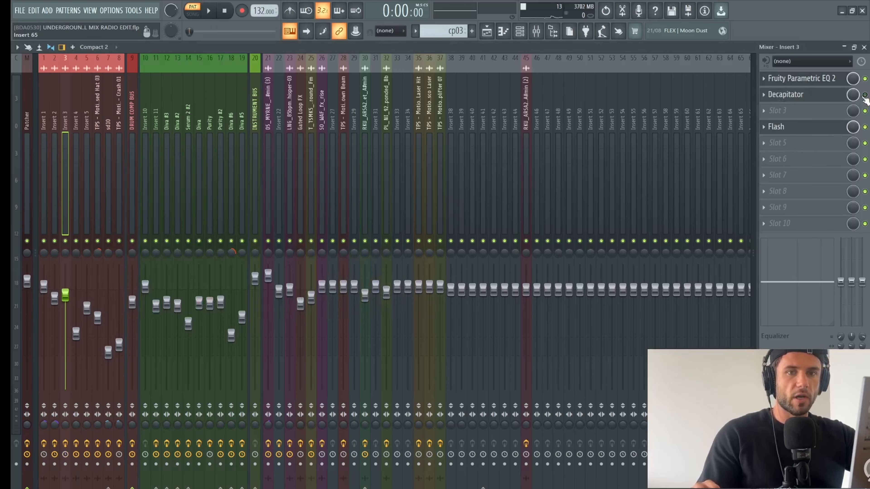
{"action": "key", "text": "space"}
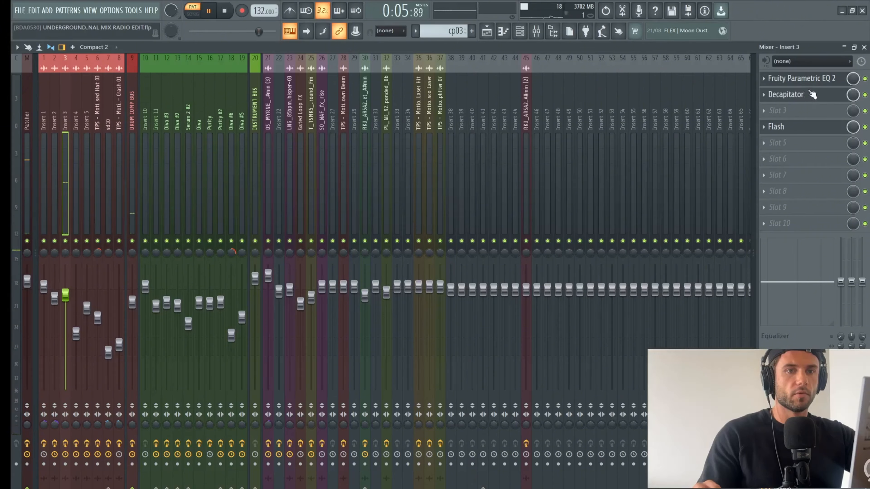
{"action": "key", "text": "space"}
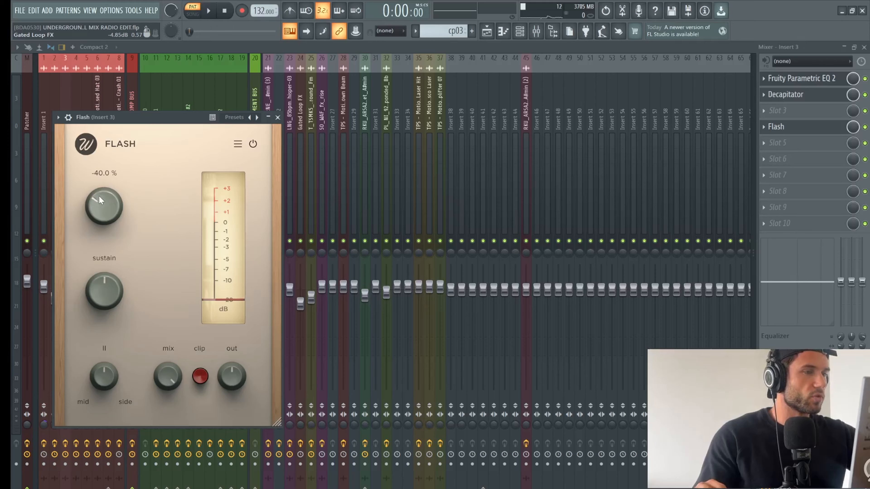
Raise Flash's attack on Insert 3 to about 0 %, audition the clap, and return the attack to about -40 %.
{"action": "left_click_drag", "start_coordinate": [97, 206], "coordinate": [110, 187]}
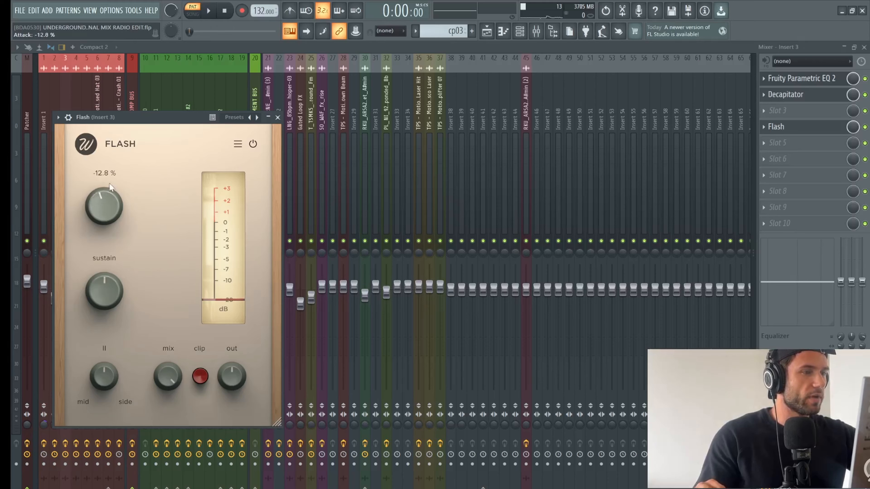
{"action": "key", "text": "space"}
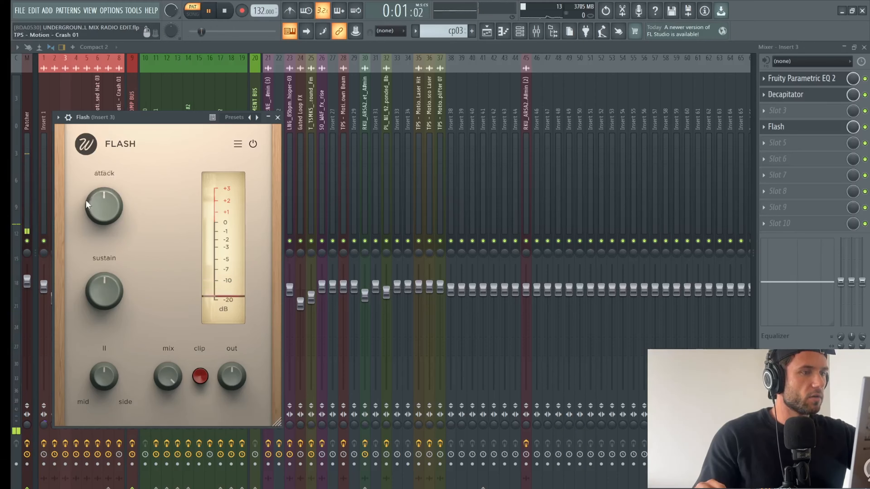
{"action": "key", "text": "space"}
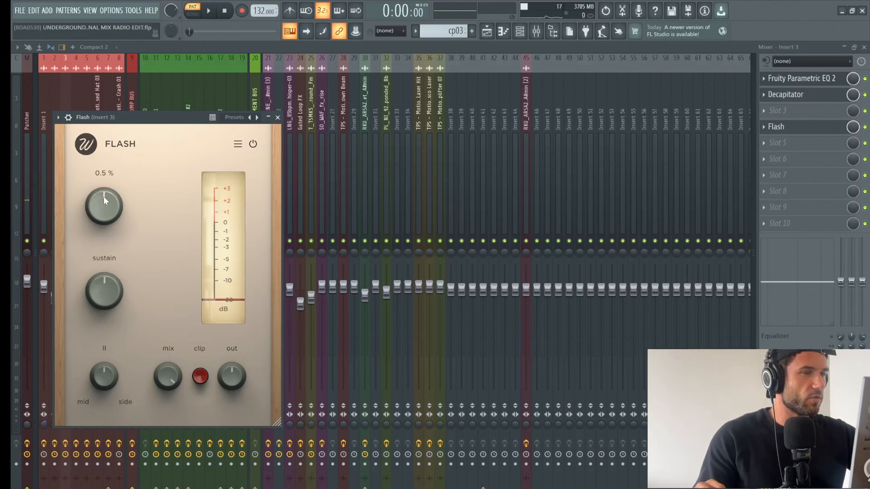
{"action": "left_click_drag", "start_coordinate": [103, 196], "coordinate": [103, 222]}
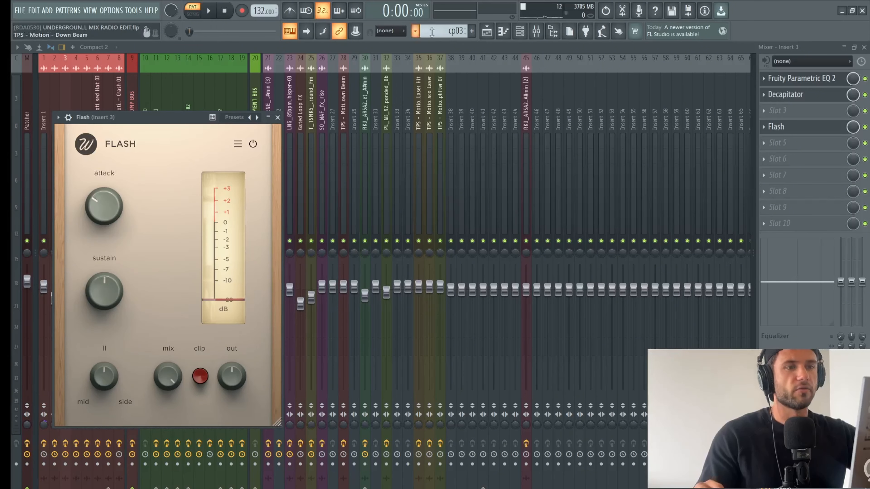
Switch to the HHOD2 hi-hat pattern with the channel rack open and start playing it.
{"action": "left_click", "coordinate": [520, 32]}
{"action": "left_click_drag", "start_coordinate": [442, 30], "coordinate": [442, 26]}
{"action": "left_click", "coordinate": [208, 10]}
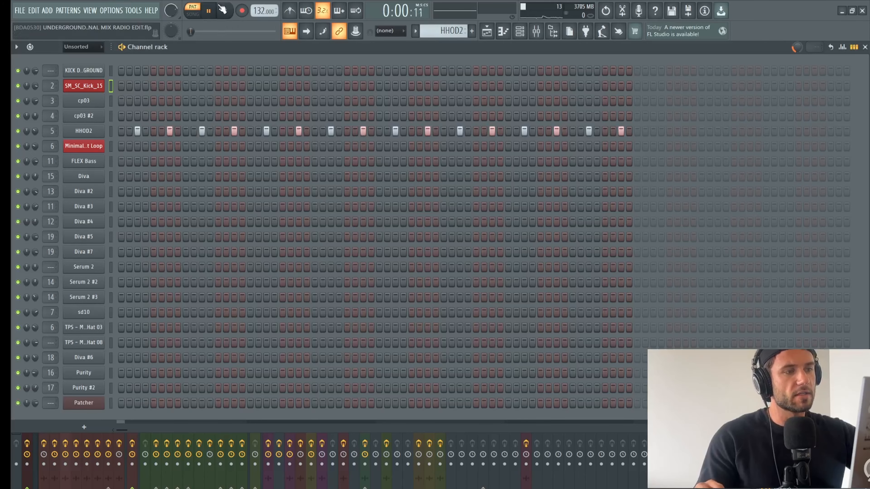
Select the hi-hat's mixer track, Insert 5, and examine its Ozone Imager 2 stereo width settings during playback.
{"action": "left_click", "coordinate": [537, 31]}
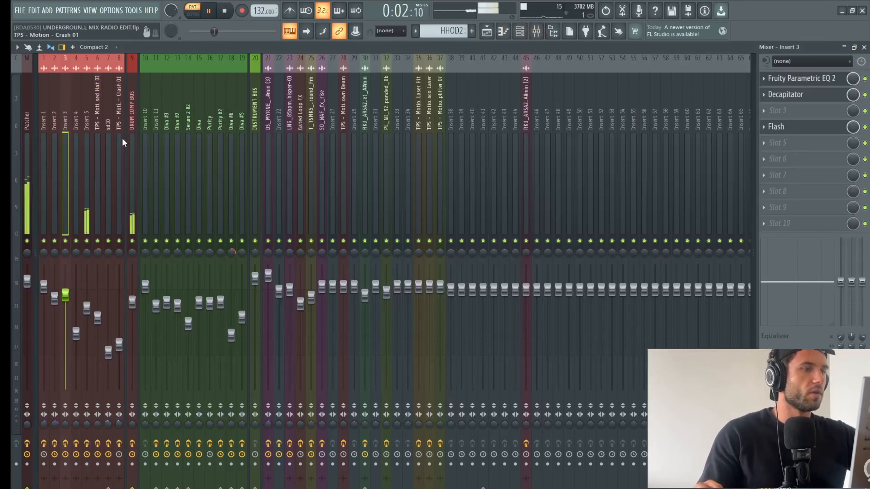
{"action": "left_click", "coordinate": [85, 126]}
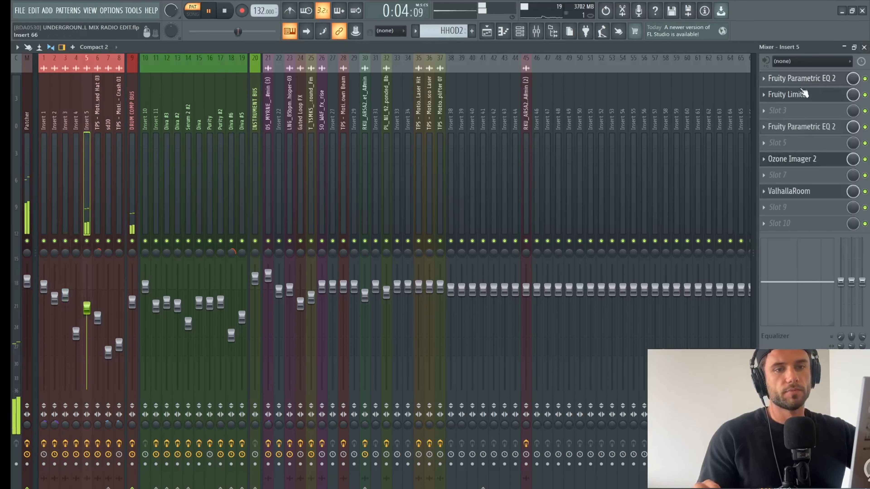
{"action": "key", "text": "space"}
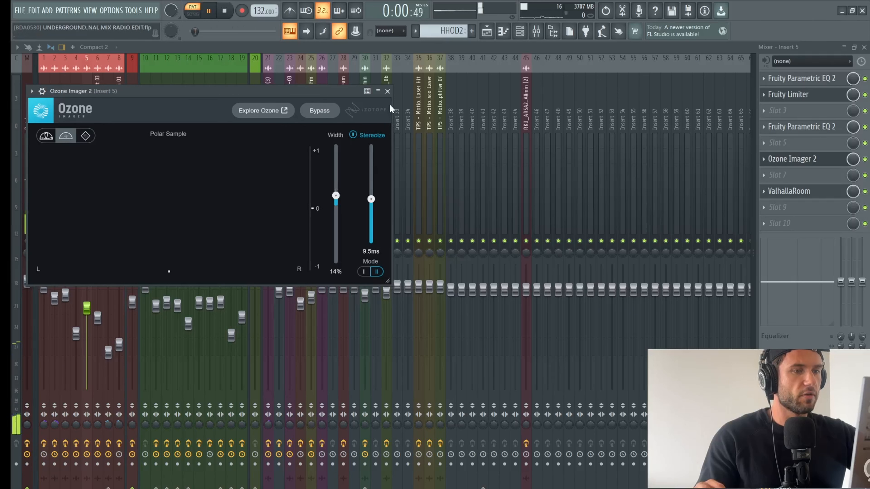
{"action": "left_click", "coordinate": [387, 91]}
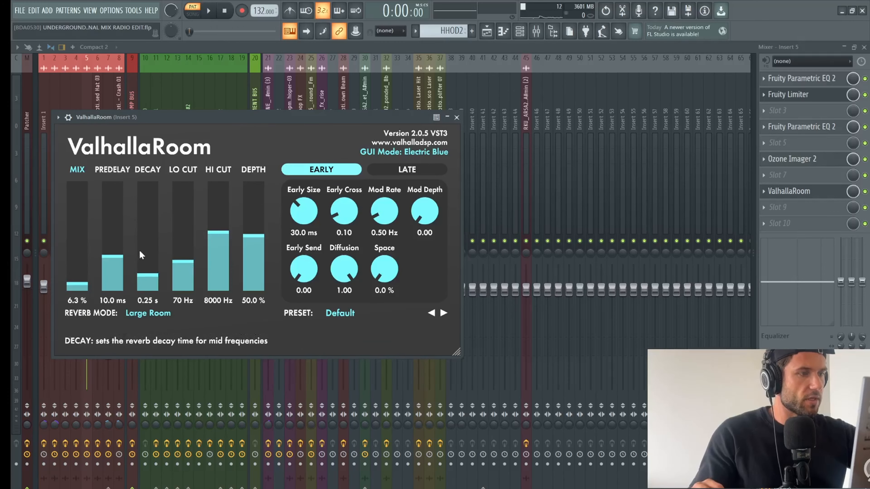
Bypass ValhallaRoom on Insert 5 and audition the hi-hat pattern without the reverb.
{"action": "left_click", "coordinate": [864, 192]}
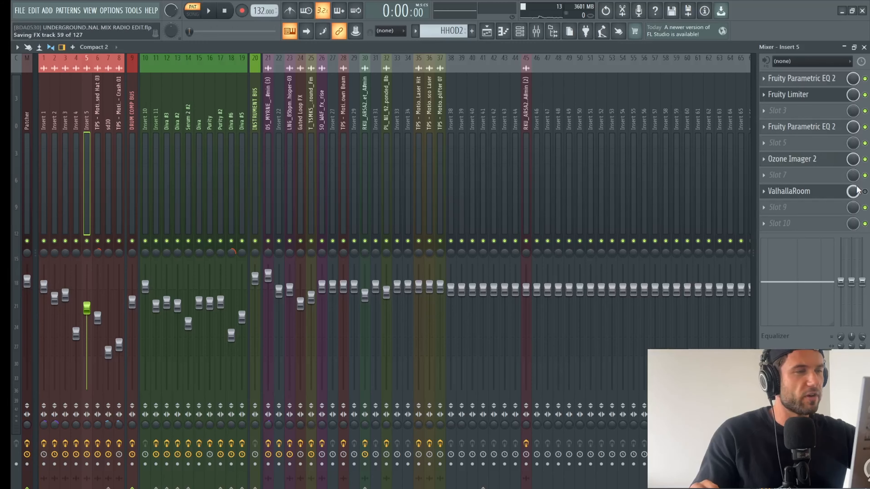
{"action": "key", "text": "space"}
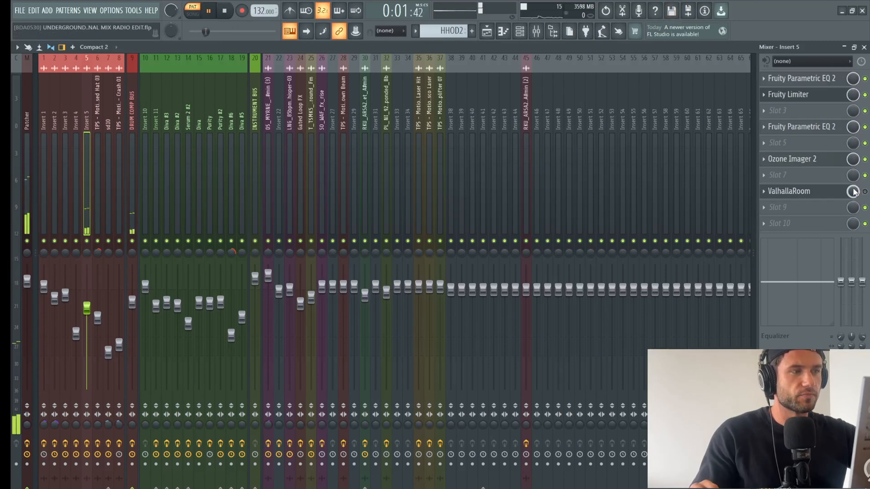
{"action": "key", "text": "space"}
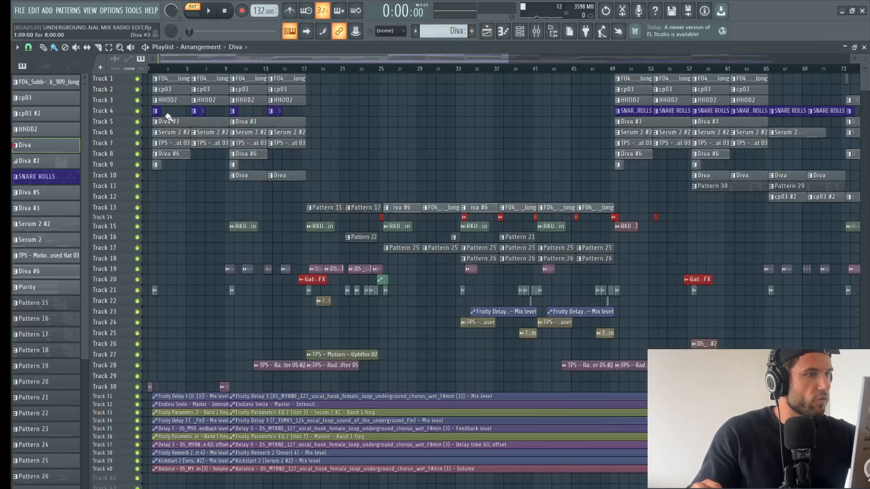
Audition the TPS - Motion - Closed Hat 03 pattern on its own in the channel rack and inspect its sampler settings.
{"action": "key", "text": "l"}
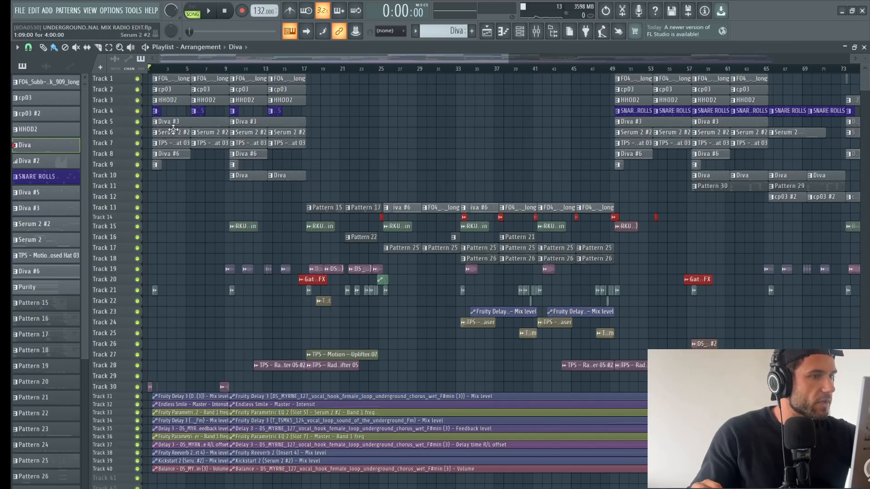
{"action": "double_click", "coordinate": [171, 142]}
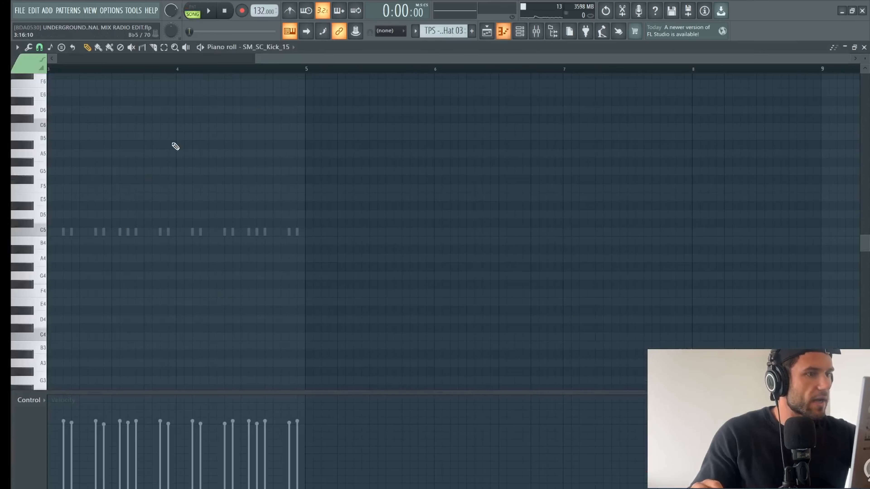
{"action": "left_click", "coordinate": [519, 31]}
{"action": "key", "text": "space"}
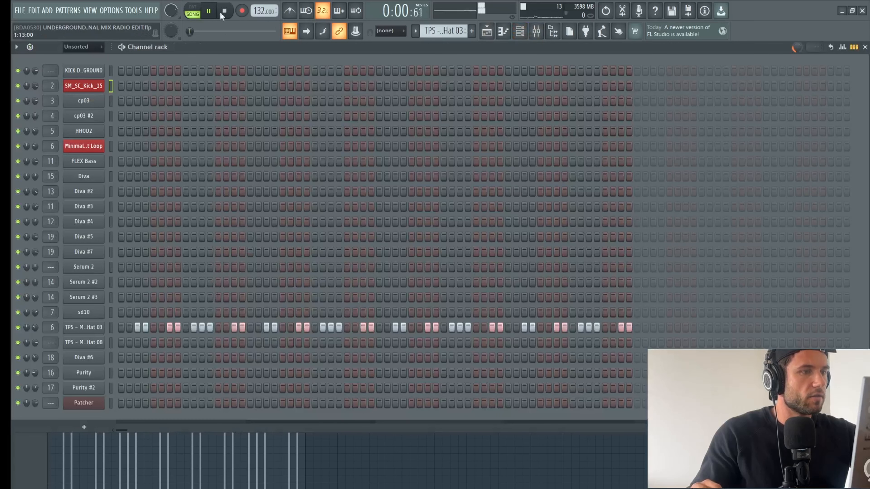
{"action": "left_click", "coordinate": [192, 9]}
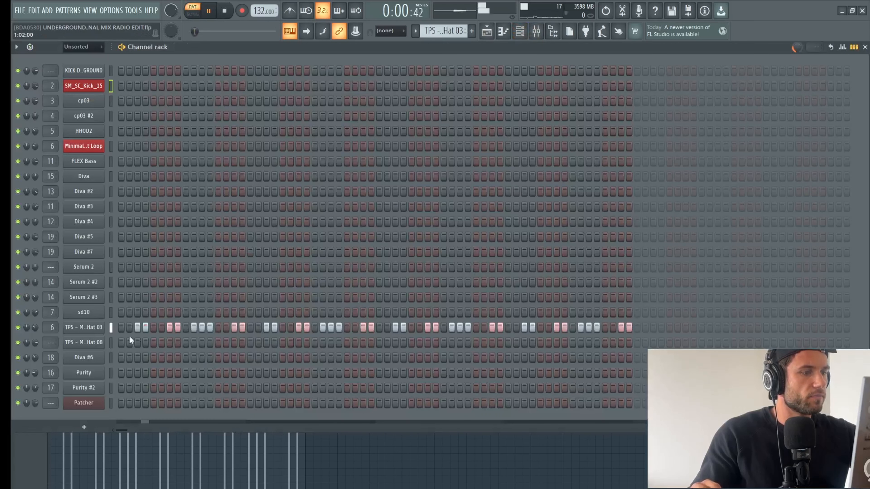
{"action": "left_click", "coordinate": [84, 327]}
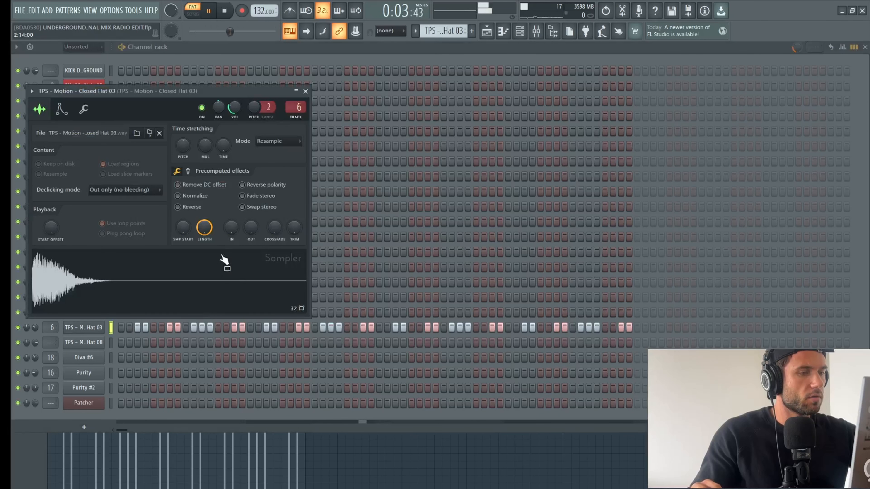
{"action": "left_click", "coordinate": [473, 64]}
Return to the playlist and play the full arrangement in song mode from the start.
{"action": "left_click", "coordinate": [487, 31]}
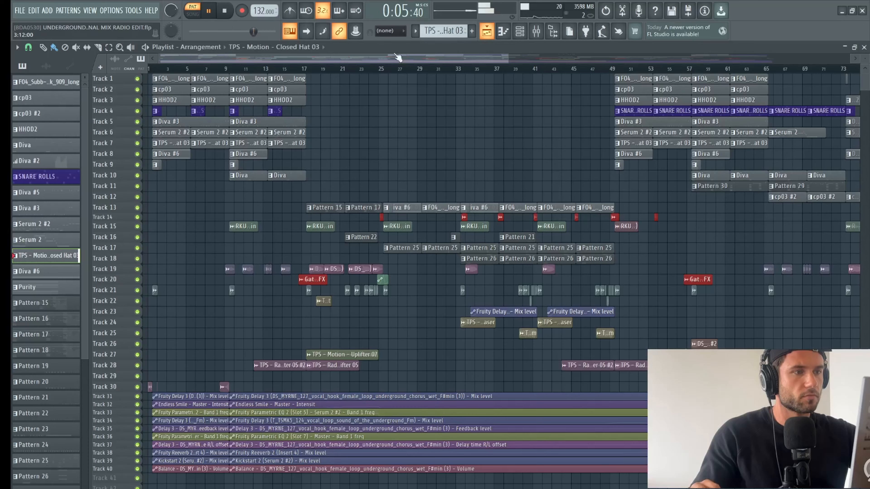
{"action": "key", "text": "space"}
{"action": "key", "text": "l"}
{"action": "key", "text": "space"}
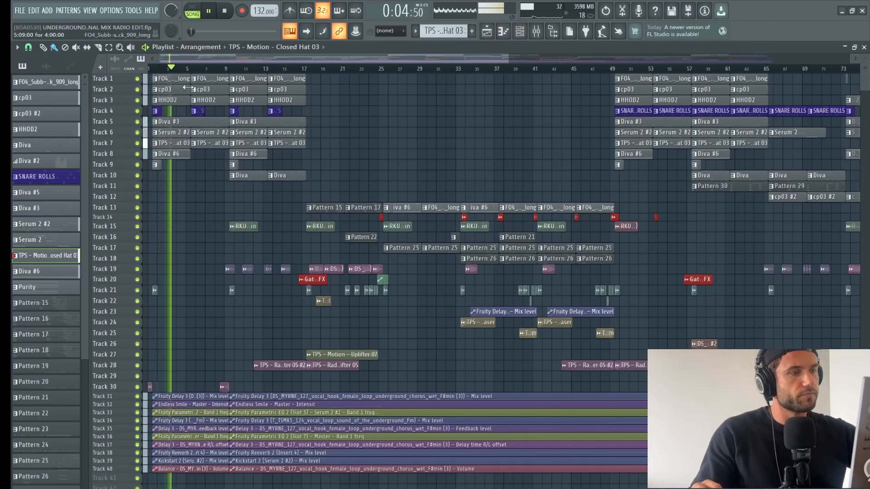
{"action": "key", "text": "space"}
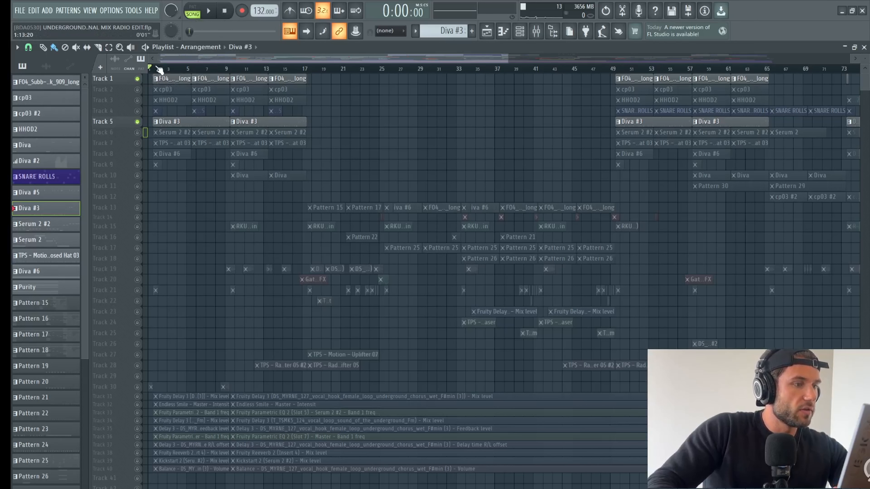
Play the soloed kick and Diva #3 tracks while viewing the Diva #5 notes in the piano roll.
{"action": "key", "text": "space"}
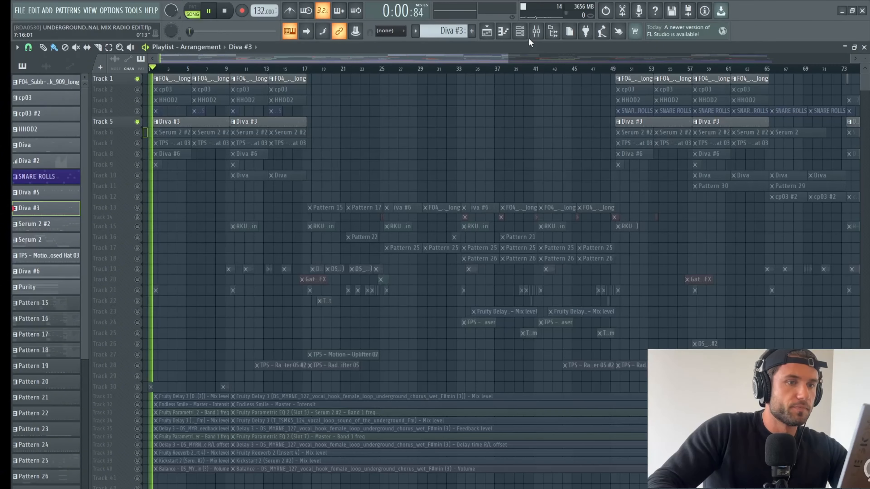
{"action": "left_click", "coordinate": [520, 32]}
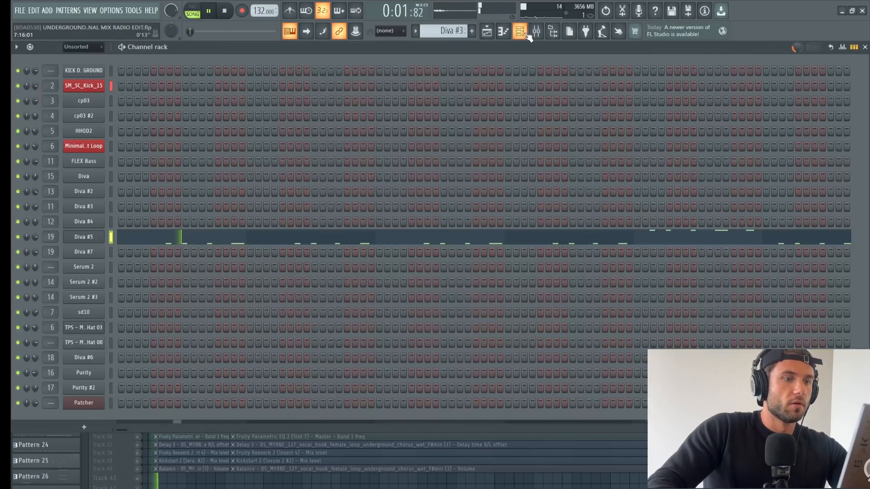
{"action": "left_click", "coordinate": [126, 240]}
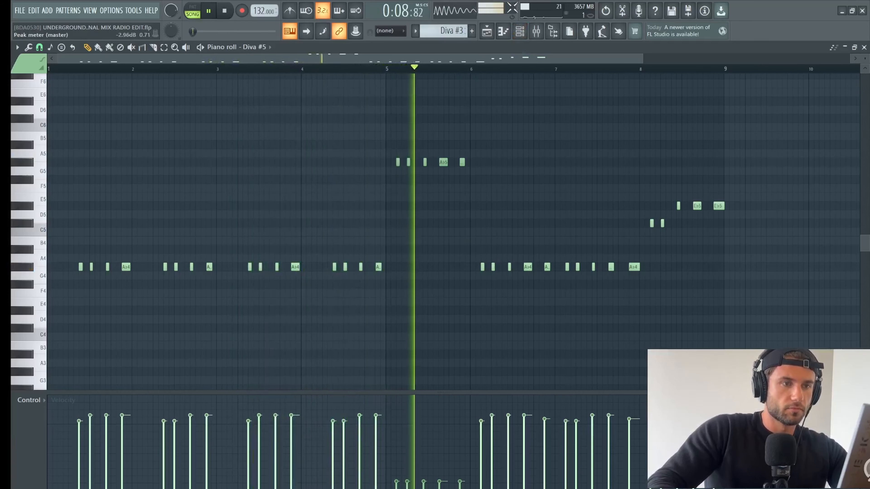
Inspect the MK Flute 5th preset loaded in Diva #5, and reopen the channel's notes in the piano roll.
{"action": "left_click", "coordinate": [521, 32]}
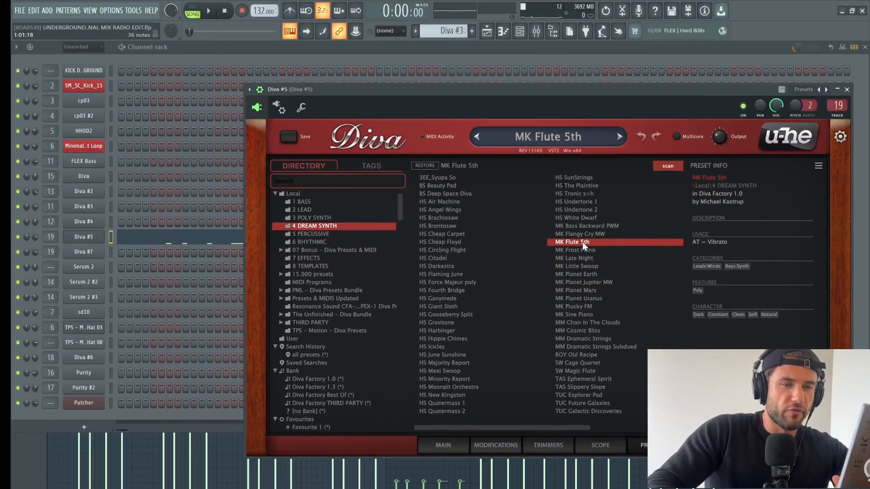
{"action": "left_click", "coordinate": [216, 49]}
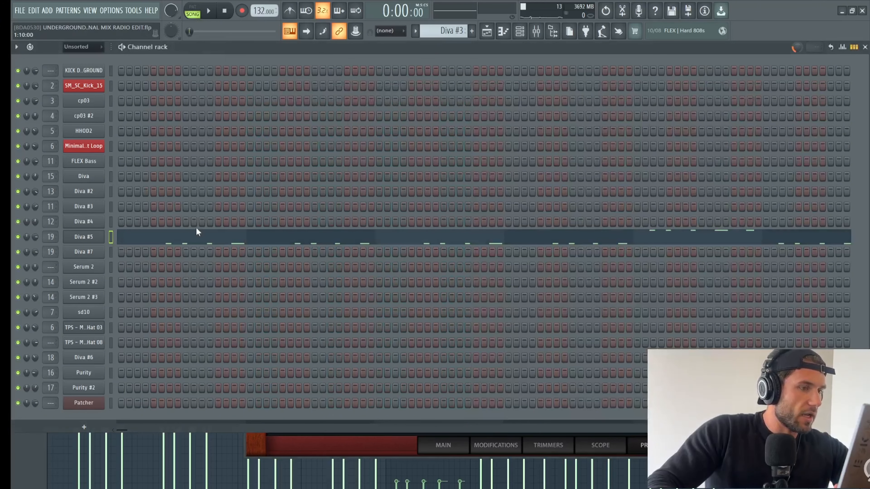
{"action": "left_click", "coordinate": [199, 236]}
{"action": "left_click", "coordinate": [202, 240]}
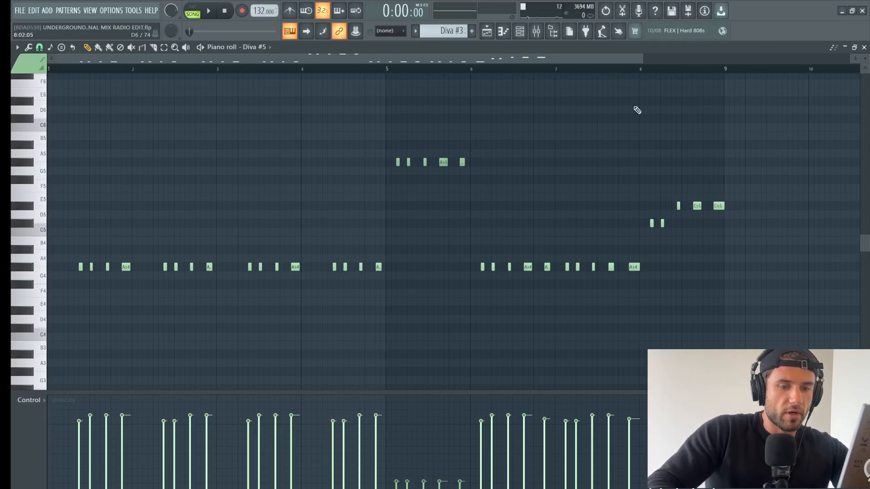
Examine the Fruity Parametric EQ 2 and Kickstart 2 effects on the Diva #5 mixer track.
{"action": "left_click", "coordinate": [536, 31]}
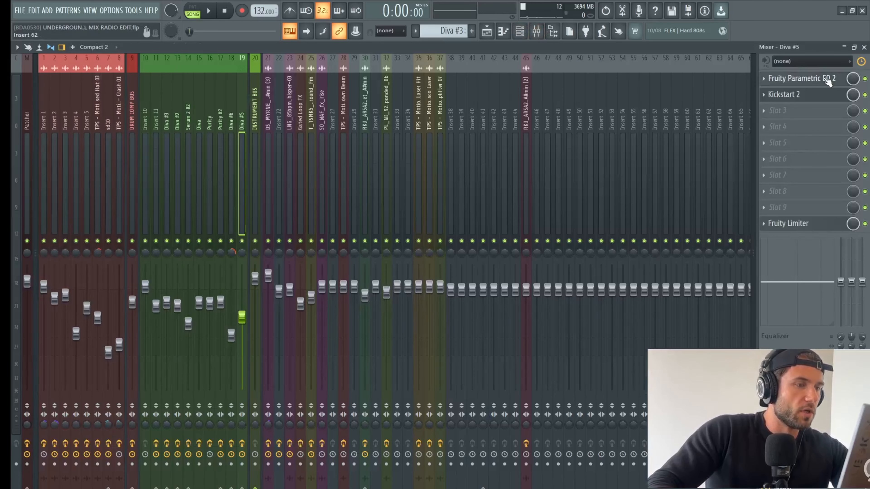
{"action": "left_click", "coordinate": [828, 82]}
{"action": "left_click", "coordinate": [802, 93]}
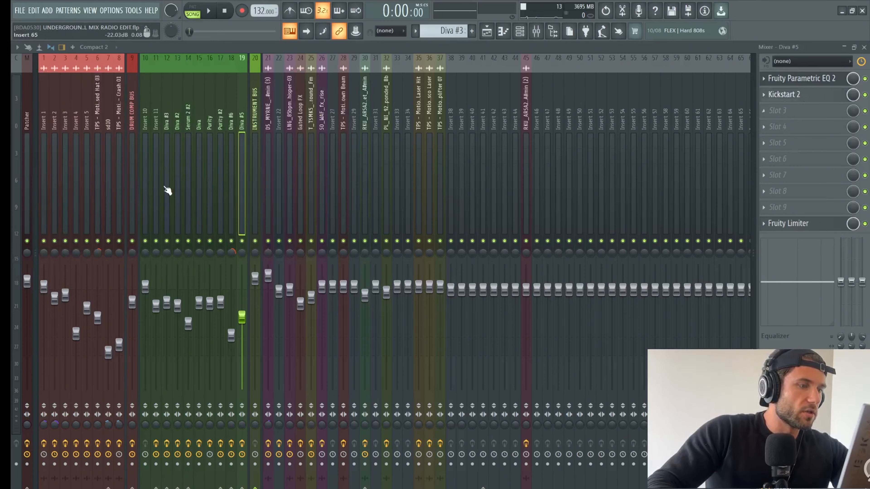
Unmute the Serum 2 #2 track and automation Tracks 31 to 40 alongside the kick and Diva #3, and play from the start.
{"action": "key", "text": "space"}
{"action": "left_click", "coordinate": [487, 31]}
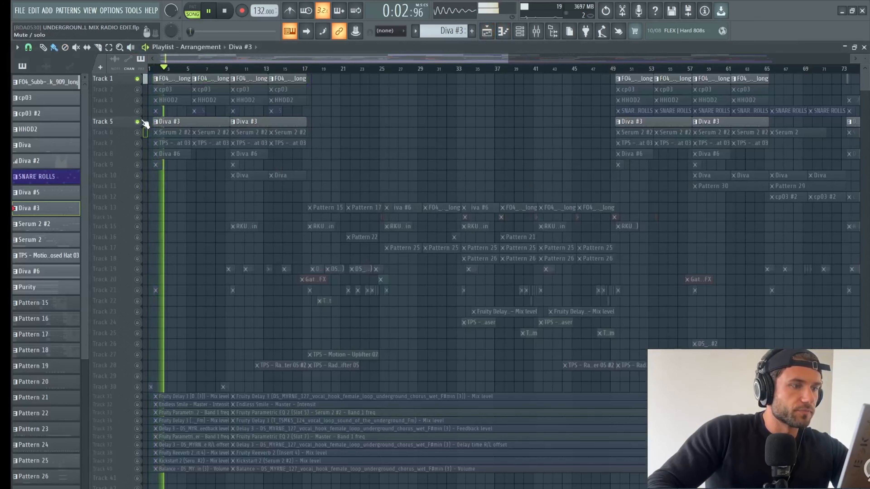
{"action": "key", "text": "space"}
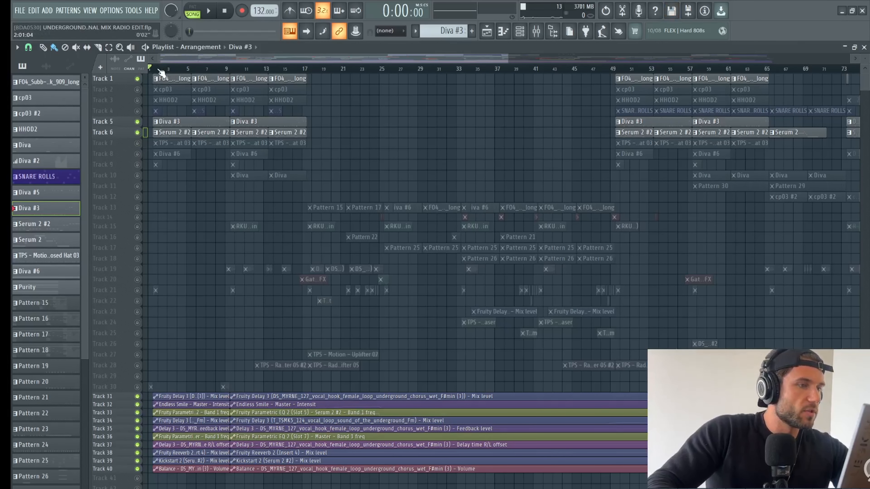
{"action": "key", "text": "space"}
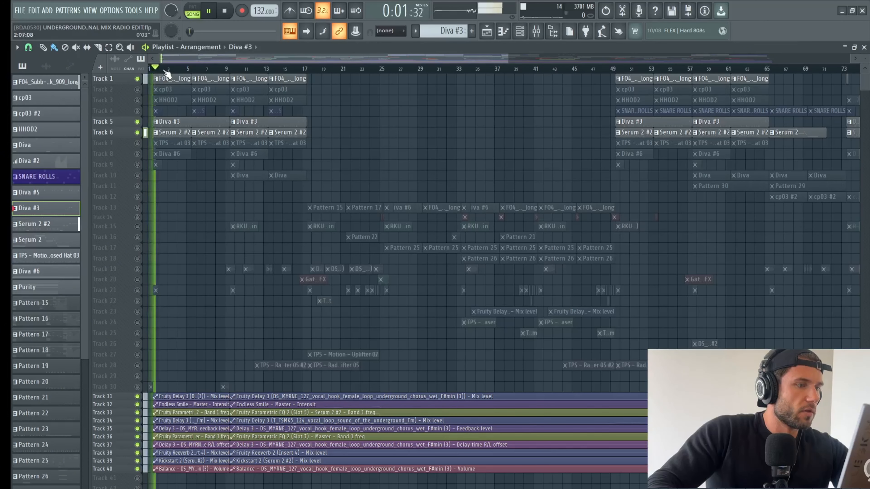
Select the Serum 2 #2 pattern from Track 6 and follow its notes in the piano roll during playback.
{"action": "left_click", "coordinate": [519, 31]}
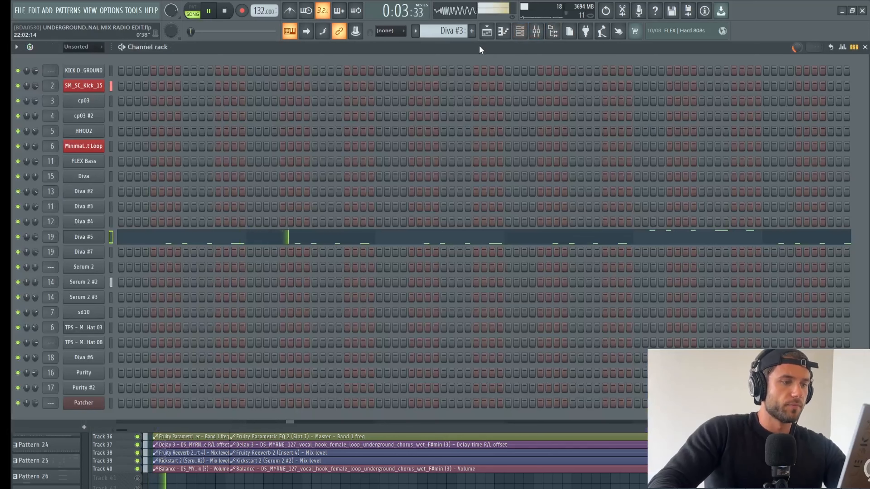
{"action": "left_click", "coordinate": [486, 31]}
{"action": "double_click", "coordinate": [186, 132]}
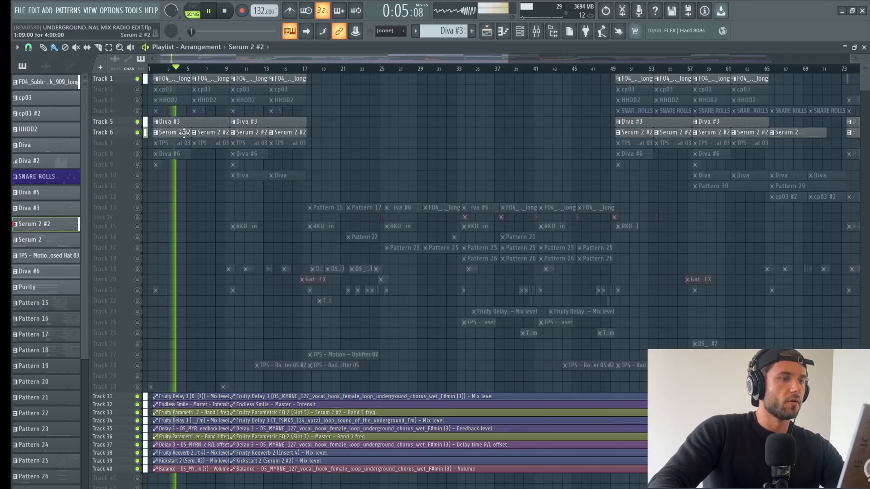
{"action": "left_click", "coordinate": [521, 33]}
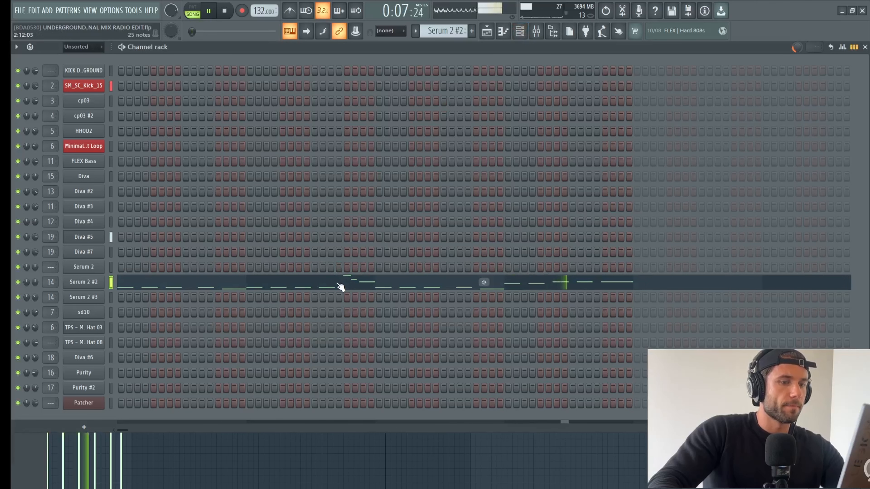
{"action": "left_click", "coordinate": [339, 284]}
{"action": "left_click", "coordinate": [341, 286]}
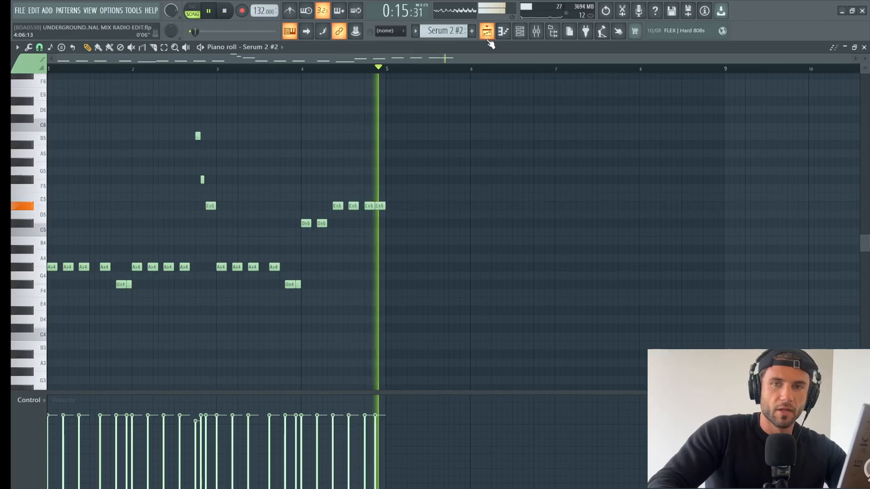
{"action": "key", "text": "space"}
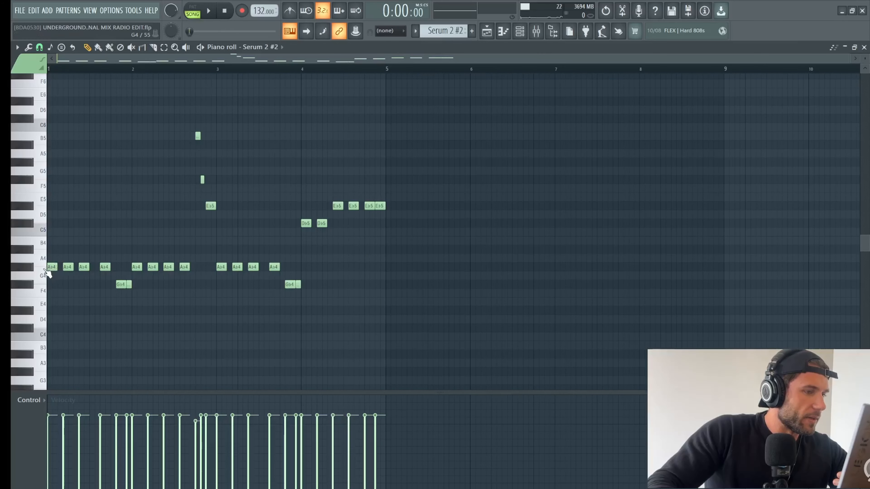
Preview the bassline's lower note on the piano keys and repeatedly audition the high notes just before bar 3.
{"action": "left_click", "coordinate": [31, 267]}
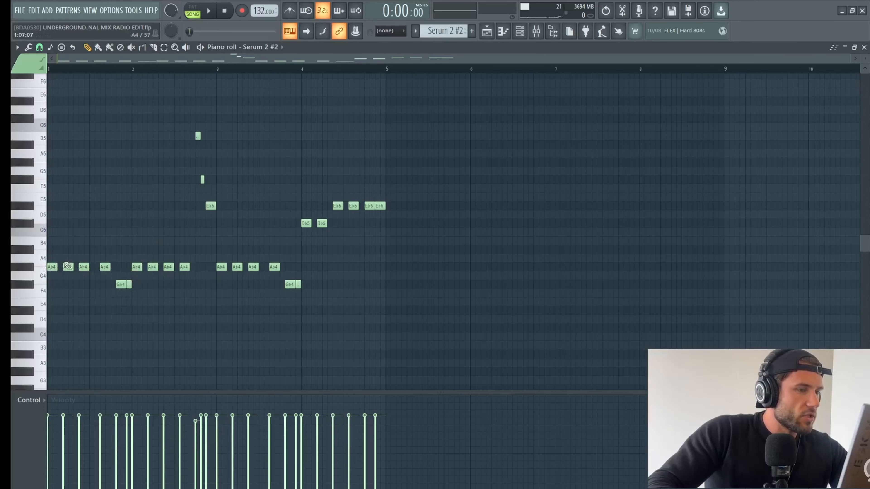
{"action": "left_click", "coordinate": [202, 70]}
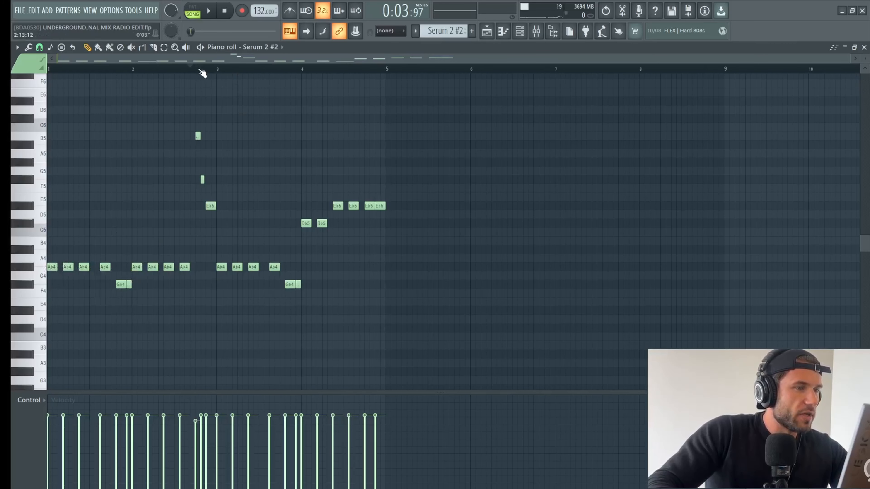
{"action": "key", "text": "space"}
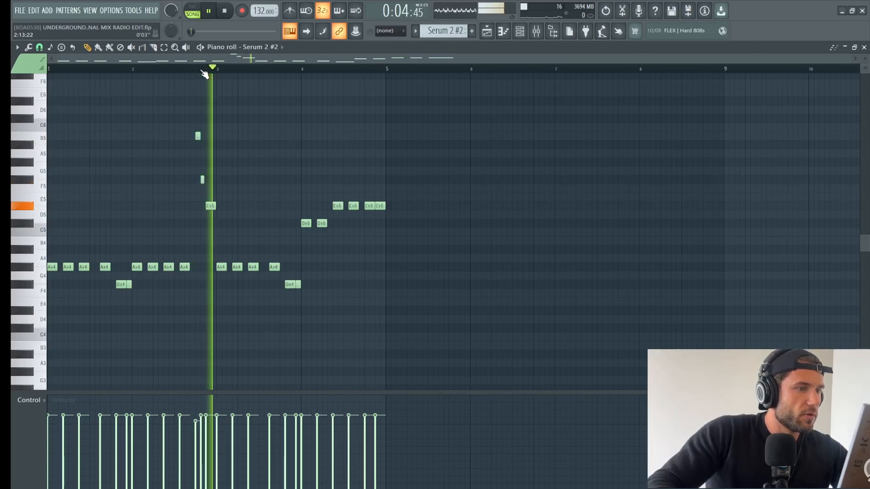
{"action": "key", "text": "space"}
{"action": "key", "text": "space"}
{"action": "key", "text": "space"}
{"action": "key", "text": "space"}
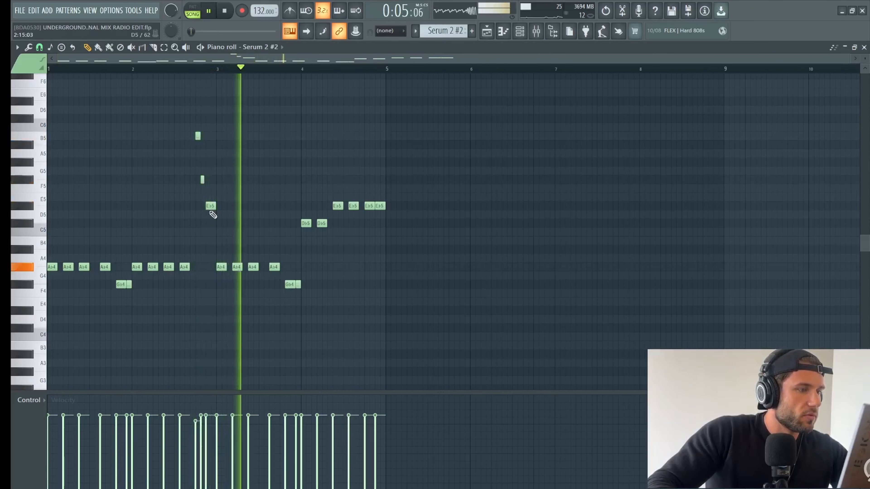
{"action": "key", "text": "space"}
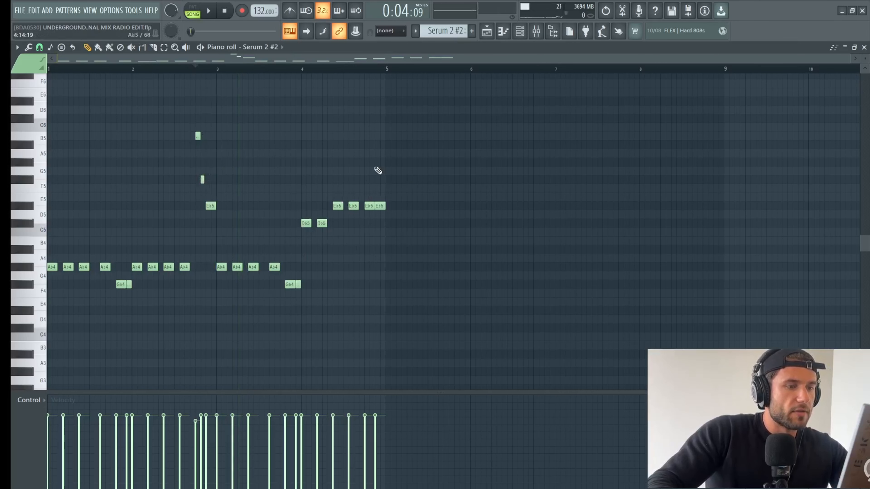
Play the Serum 2 #2 line from bar 4 with the mixer open and select its mixer track.
{"action": "left_click", "coordinate": [304, 69]}
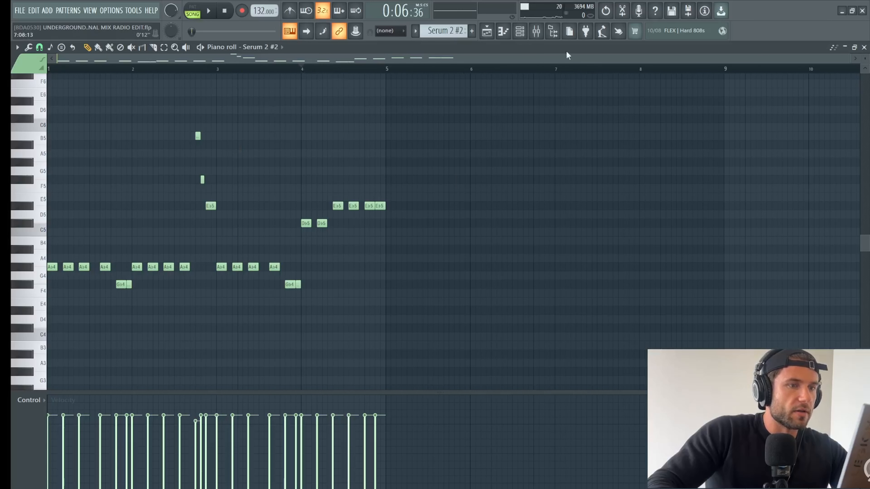
{"action": "left_click", "coordinate": [535, 32]}
{"action": "key", "text": "space"}
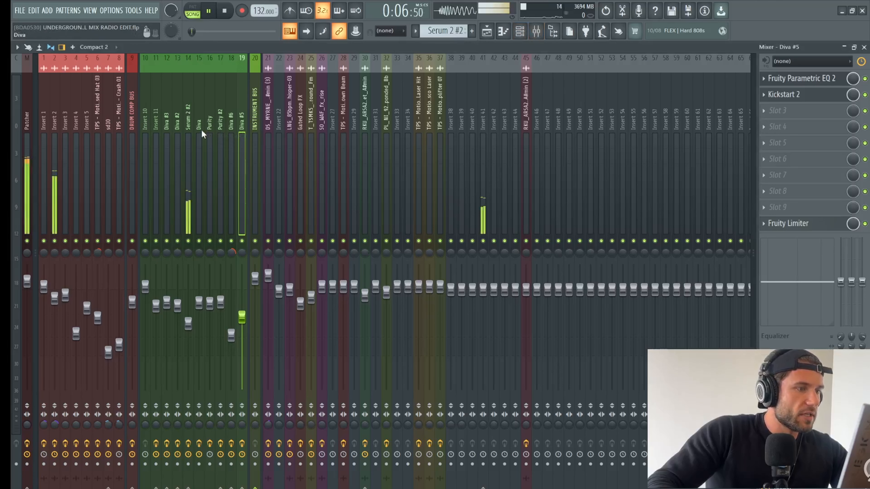
{"action": "key", "text": "space"}
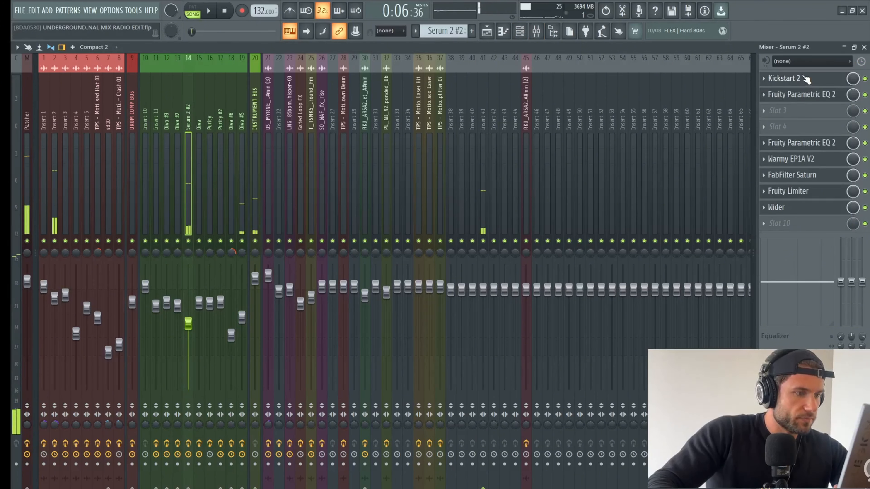
Examine the Kickstart 2 sidechain settings and the first Fruity Parametric EQ 2 curve on the Serum 2 #2 mixer track.
{"action": "left_click", "coordinate": [805, 79]}
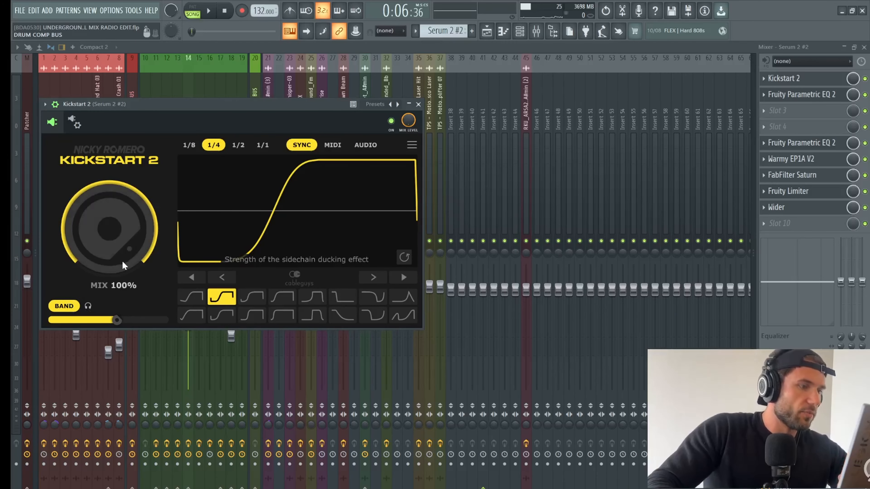
{"action": "mouse_move", "coordinate": [114, 317]}
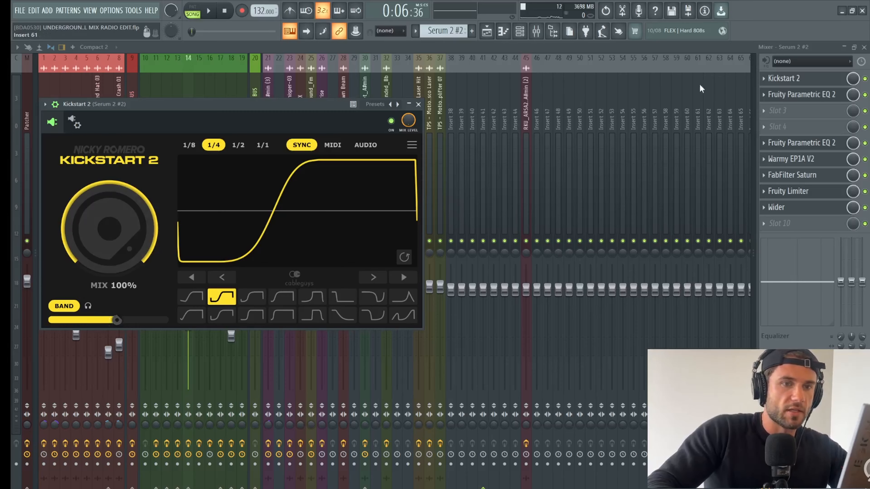
{"action": "left_click", "coordinate": [806, 98]}
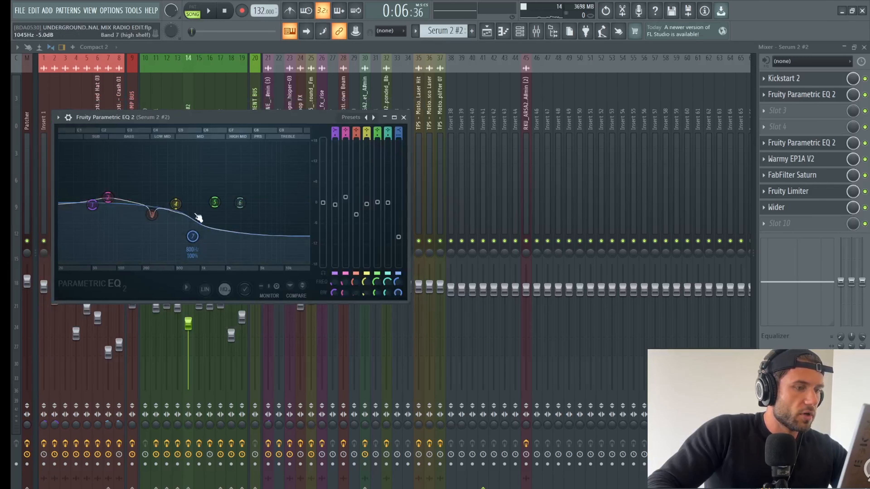
Examine the second Fruity Parametric EQ 2, FabFilter Saturn and Warmy EP1A V2 settings on the Serum 2 #2 mixer track.
{"action": "left_click", "coordinate": [797, 144]}
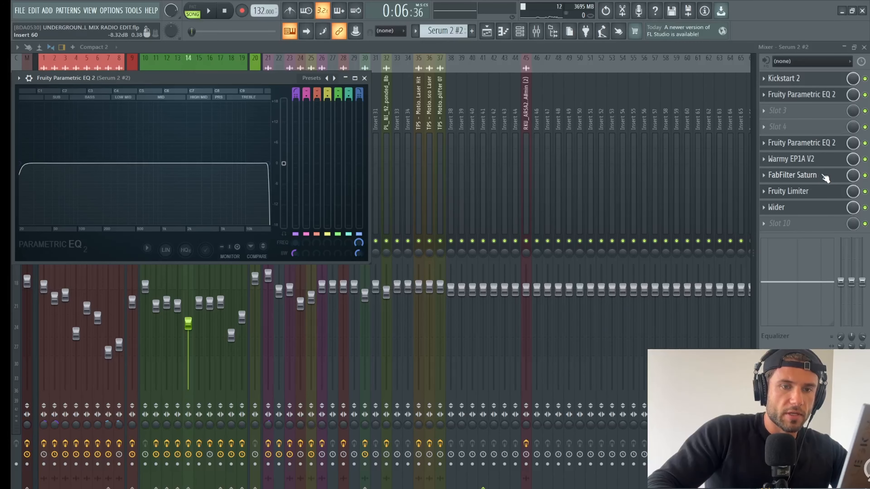
{"action": "left_click", "coordinate": [825, 177]}
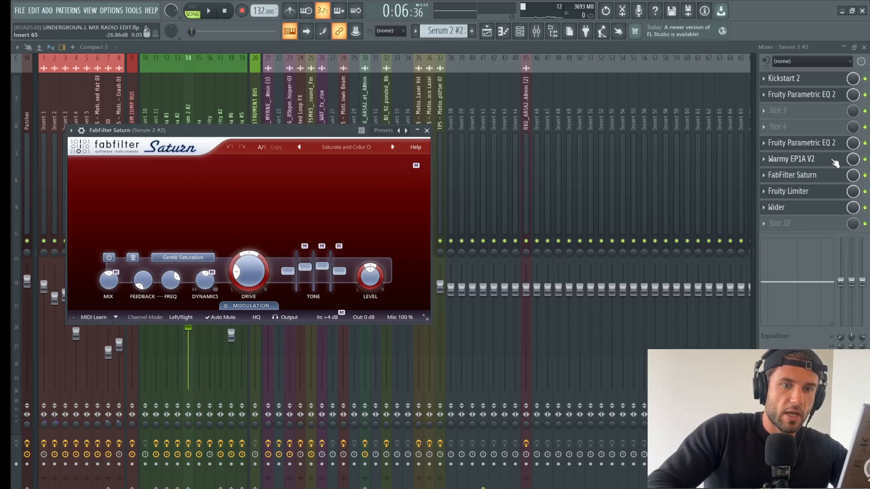
{"action": "left_click", "coordinate": [835, 162]}
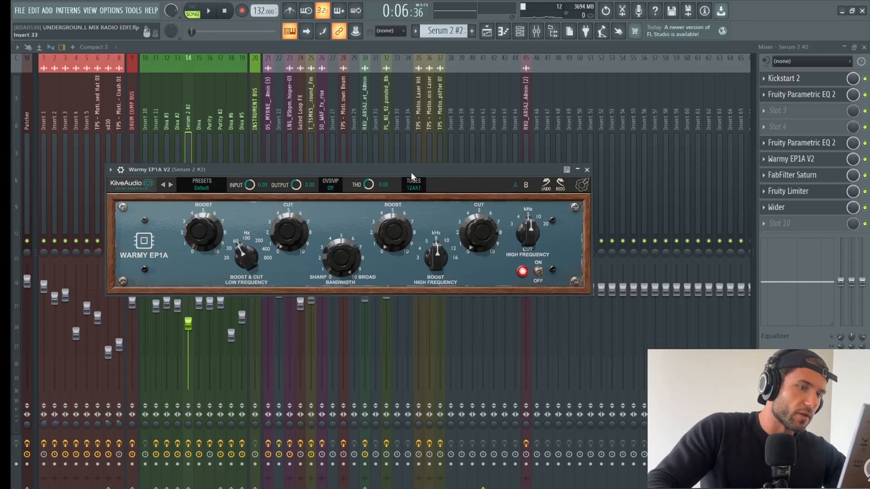
{"action": "left_click_drag", "start_coordinate": [411, 174], "coordinate": [437, 210]}
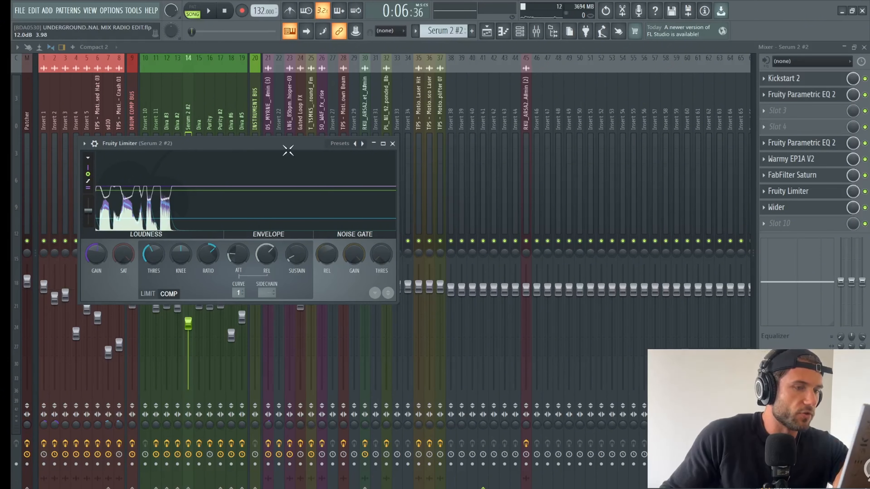
Compare the arrangement's playback with the Serum 2 #2 track's Fruity Limiter enabled and bypassed.
{"action": "key", "text": "space"}
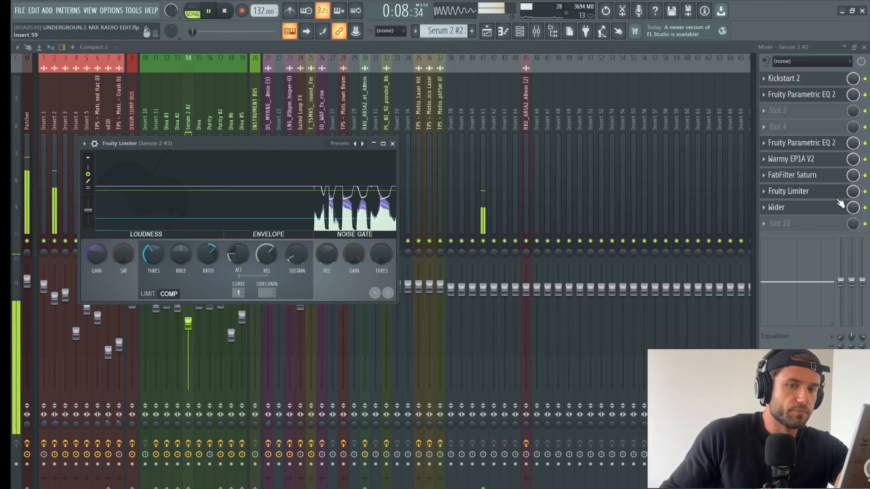
{"action": "key", "text": "space"}
{"action": "left_click", "coordinate": [865, 192]}
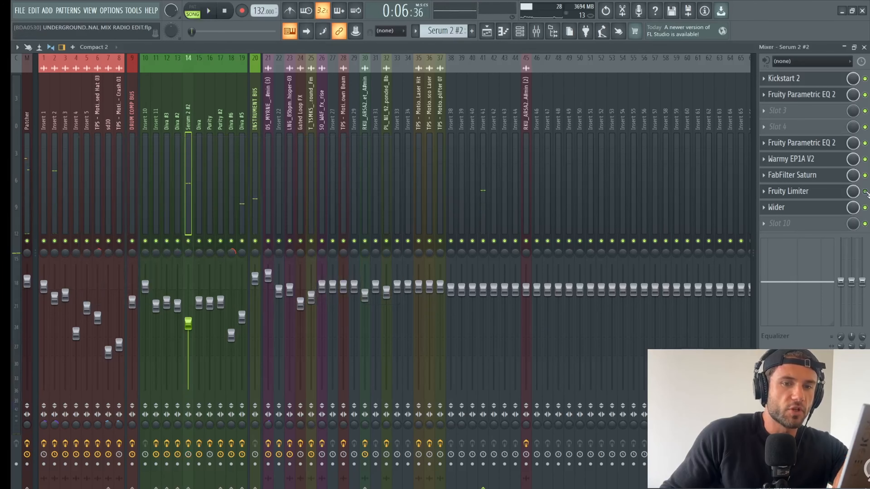
{"action": "key", "text": "space"}
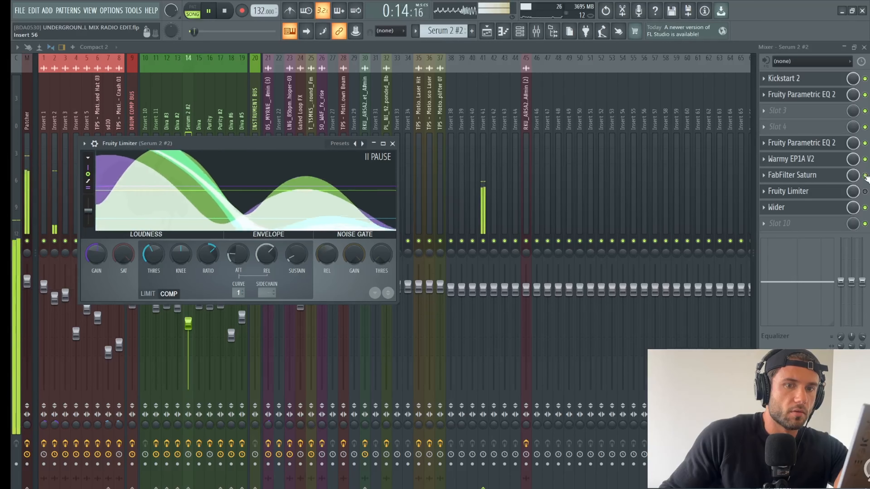
{"action": "key", "text": "space"}
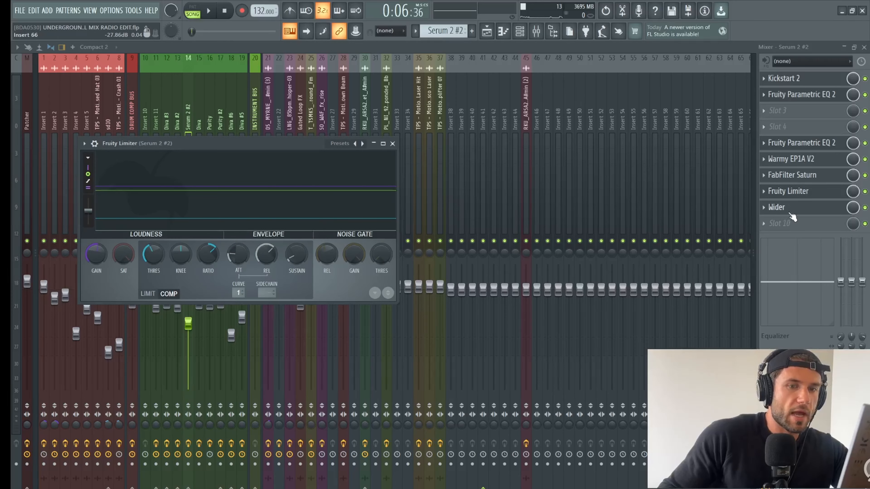
Open the Wider effect on the Serum 2 #2 mixer track and save the project.
{"action": "left_click", "coordinate": [790, 213]}
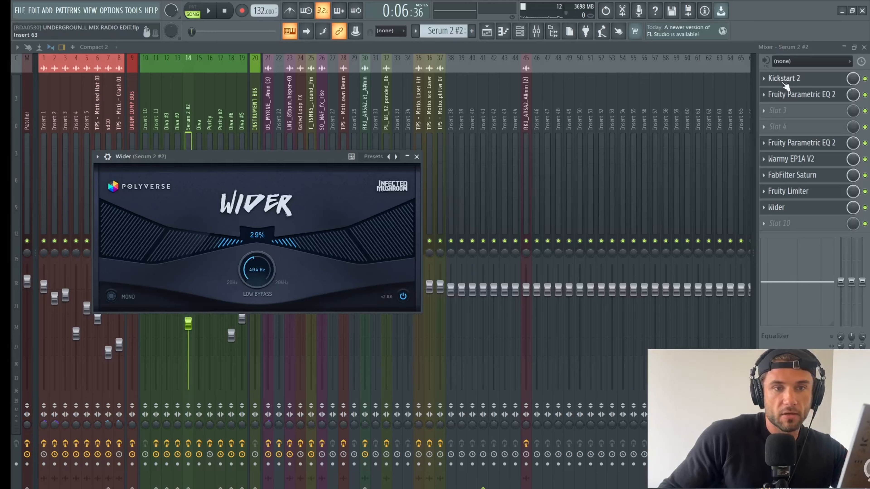
{"action": "key", "text": "ctrl+s"}
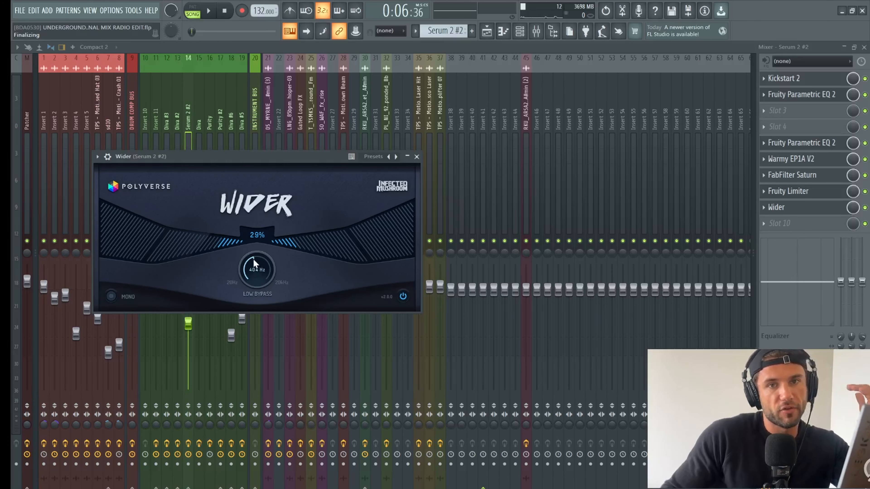
Compare the Serum 2 #2 line's stereo width in playback with Wider enabled and bypassed, leaving Wider enabled.
{"action": "key", "text": "space"}
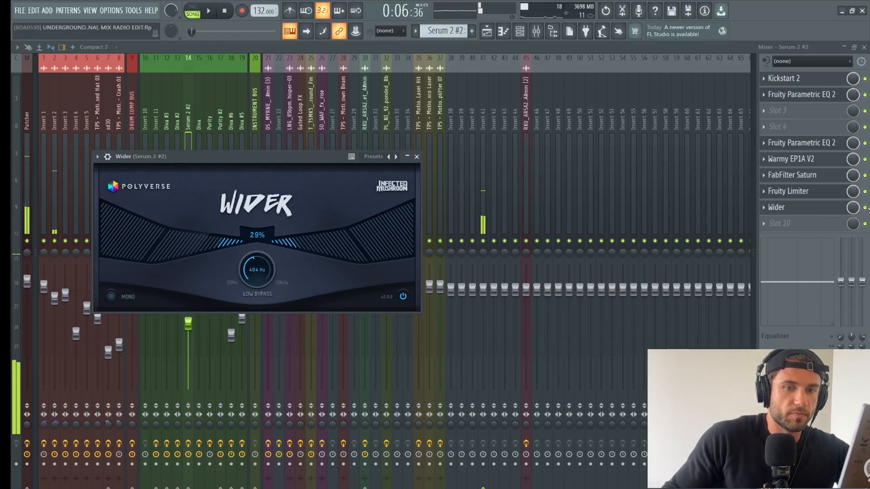
{"action": "left_click", "coordinate": [832, 209]}
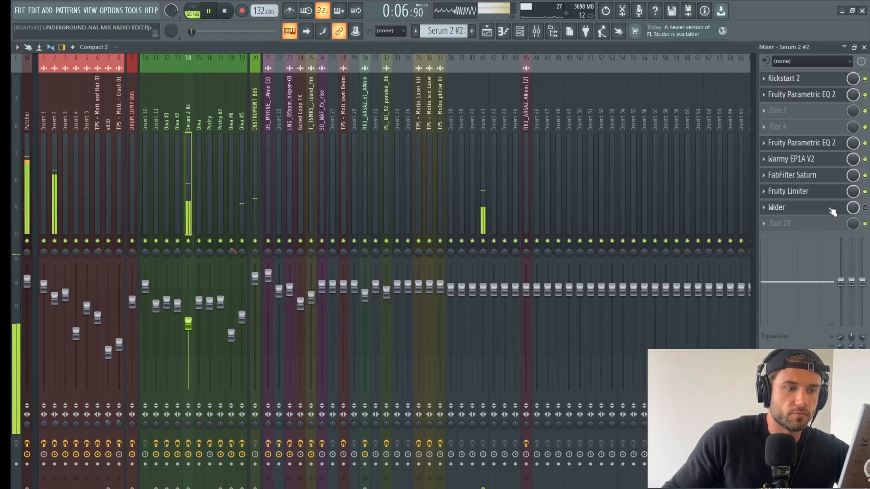
{"action": "left_click", "coordinate": [832, 209]}
{"action": "key", "text": "space"}
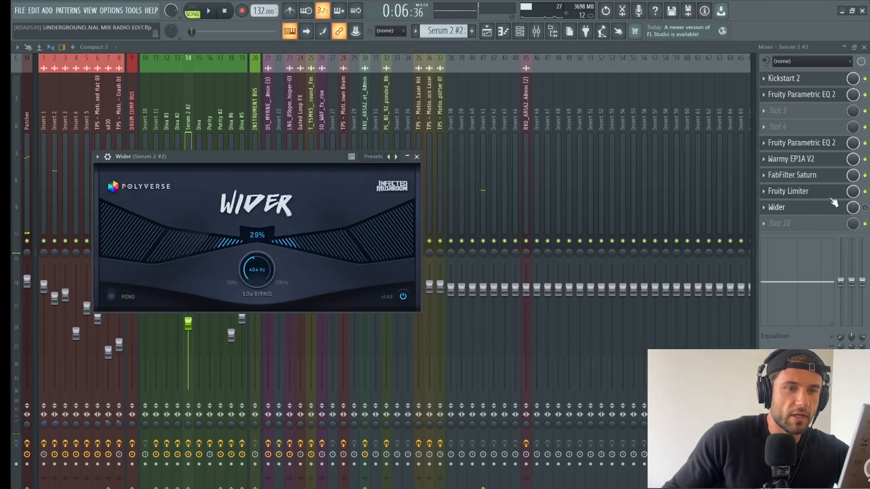
{"action": "left_click", "coordinate": [822, 209]}
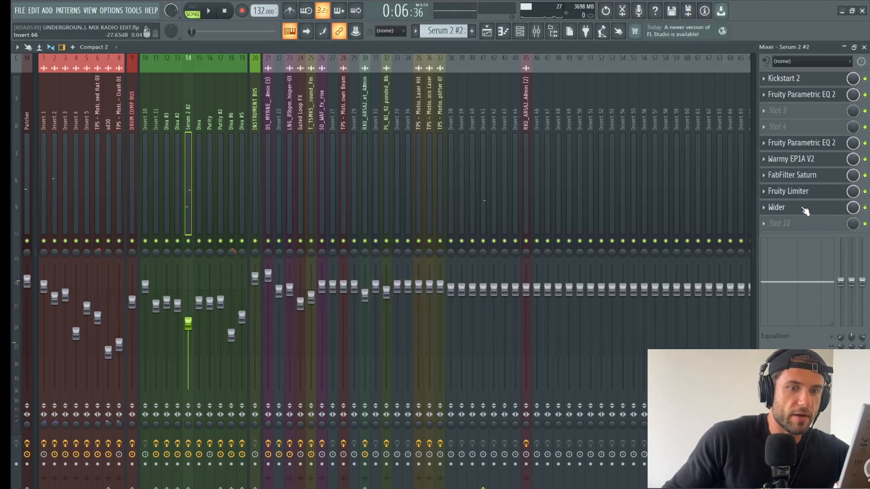
{"action": "left_click", "coordinate": [822, 204]}
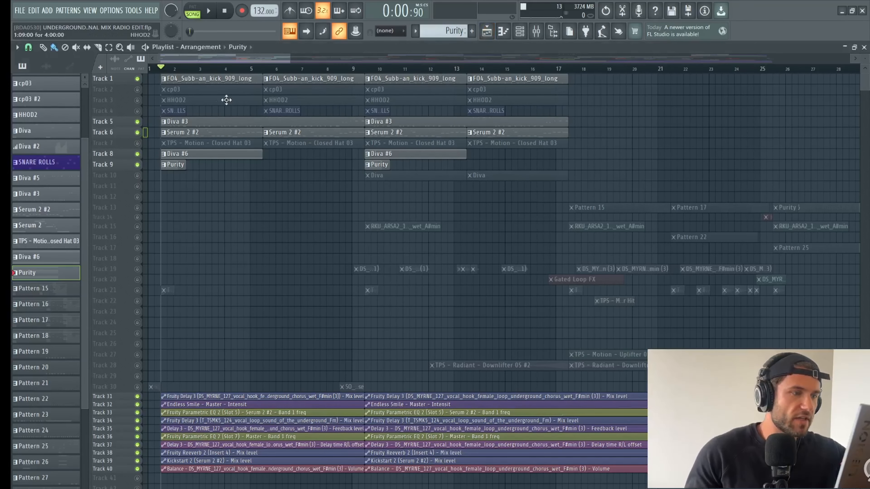
Play the arrangement with the Purity layer and inspect the String Ensemble preset in the Purity instrument.
{"action": "key", "text": "space"}
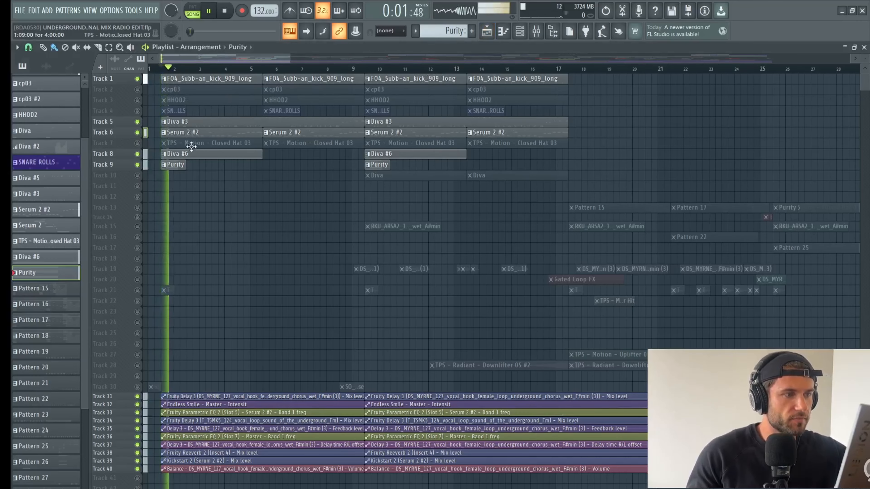
{"action": "key", "text": "space"}
{"action": "left_click", "coordinate": [524, 35]}
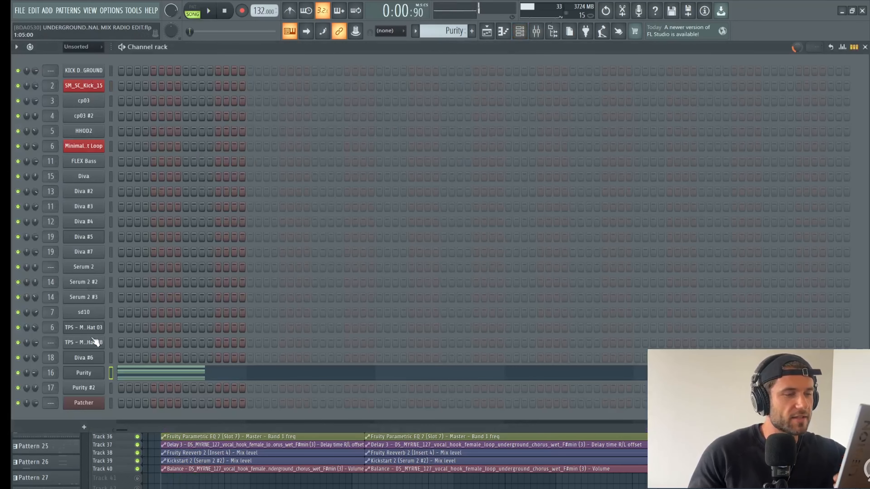
{"action": "left_click", "coordinate": [92, 374]}
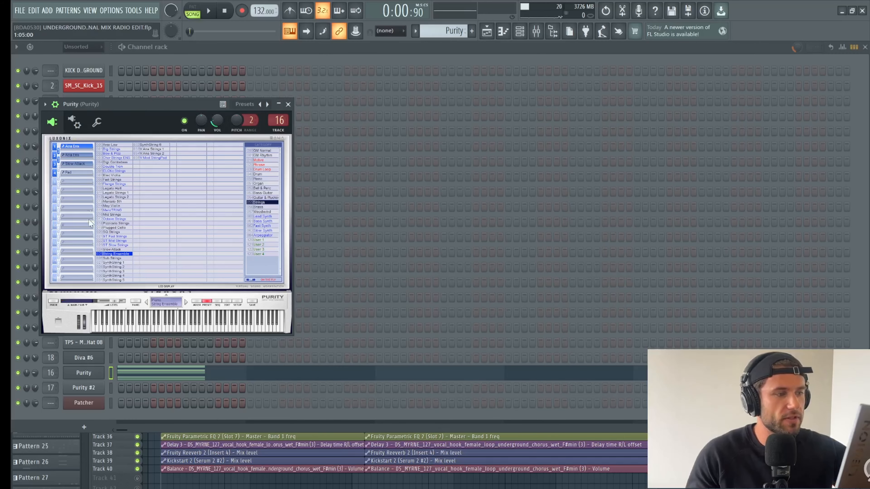
{"action": "left_click", "coordinate": [261, 56]}
Show the Purity chord in the piano roll and audition it alone in pattern mode, checking its mixer track.
{"action": "left_click", "coordinate": [176, 374]}
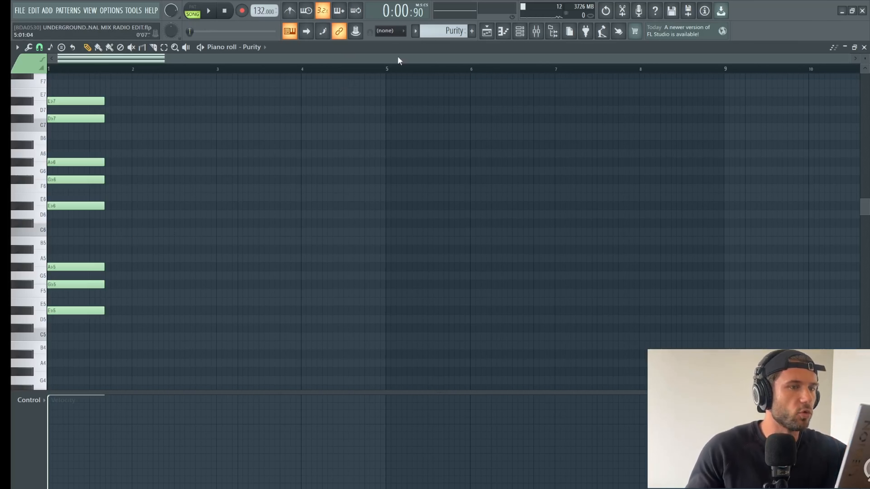
{"action": "left_click", "coordinate": [193, 8]}
{"action": "key", "text": "space"}
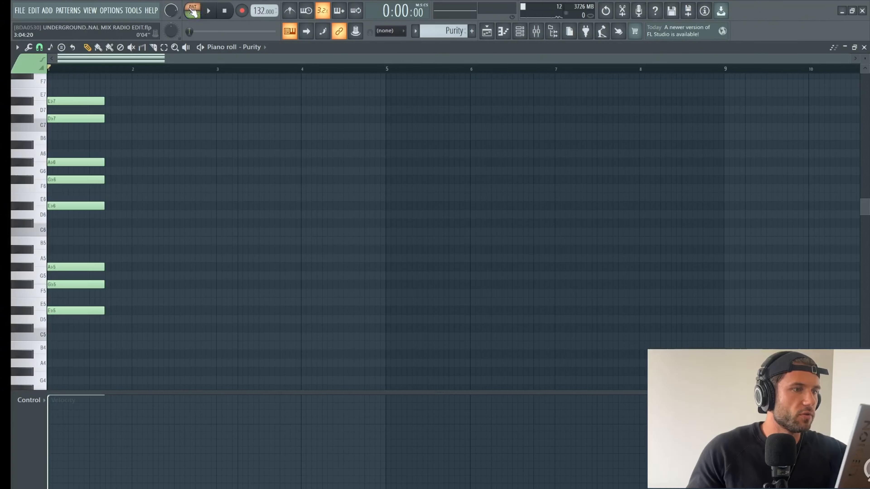
{"action": "left_click", "coordinate": [540, 35]}
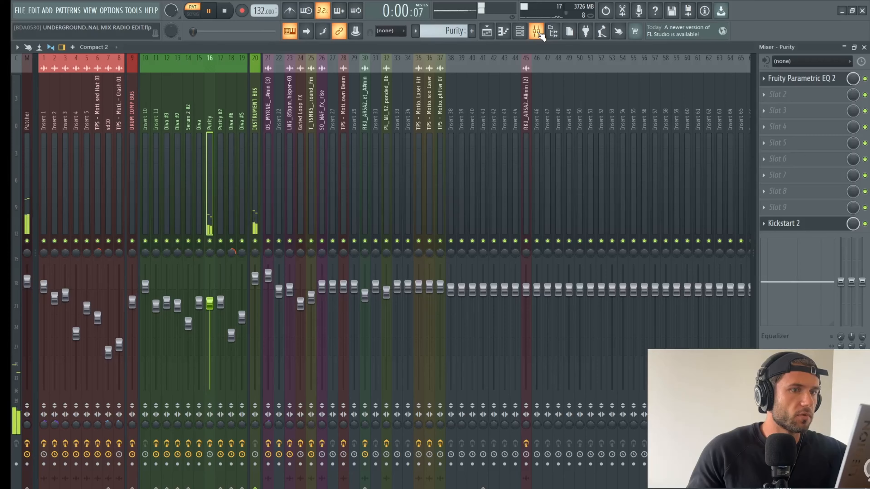
{"action": "left_click", "coordinate": [486, 32]}
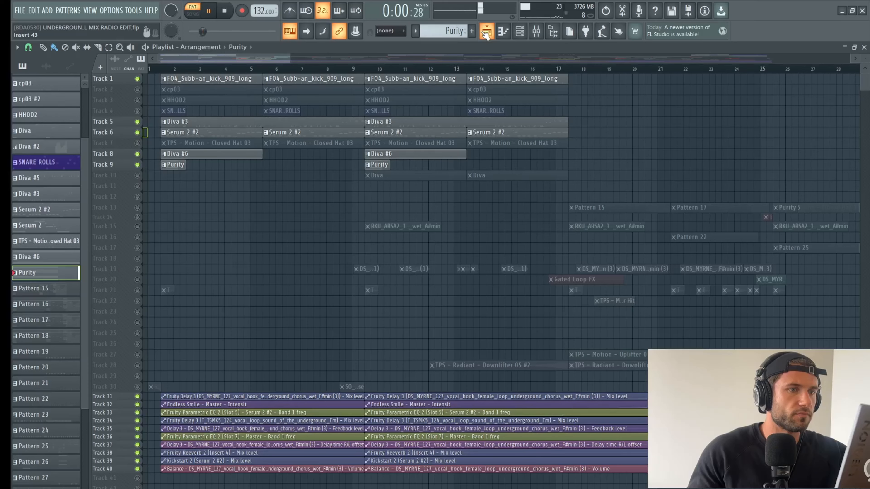
{"action": "key", "text": "space"}
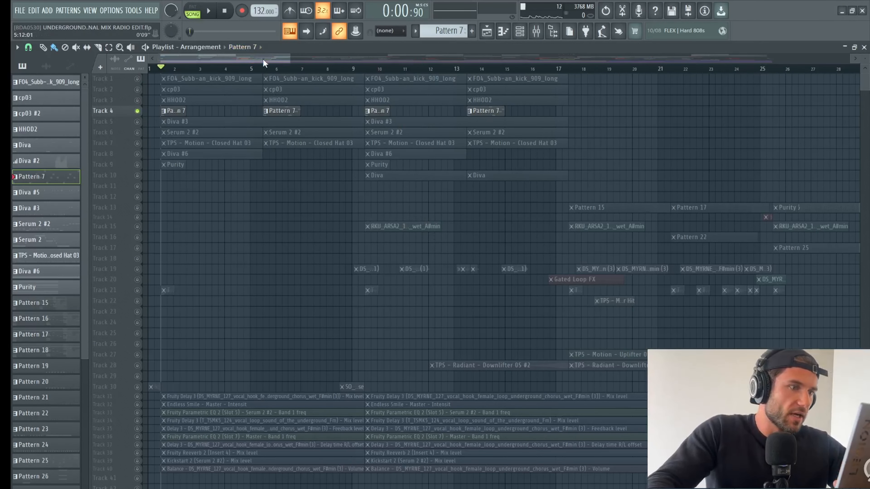
Play Pattern 7 from Track 4 and follow its Diva #4 notes in the piano roll in pattern mode.
{"action": "key", "text": "space"}
{"action": "left_click", "coordinate": [519, 30]}
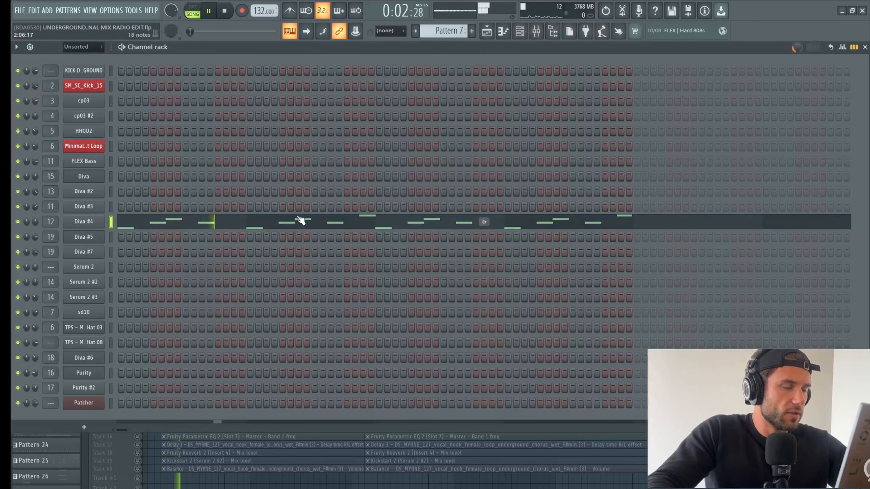
{"action": "left_click", "coordinate": [300, 220]}
{"action": "key", "text": "l"}
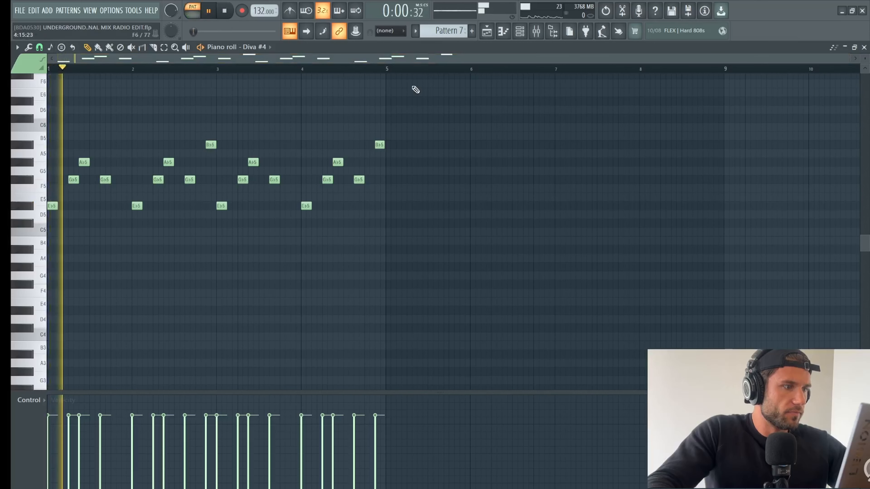
{"action": "key", "text": "space"}
{"action": "left_click", "coordinate": [495, 35]}
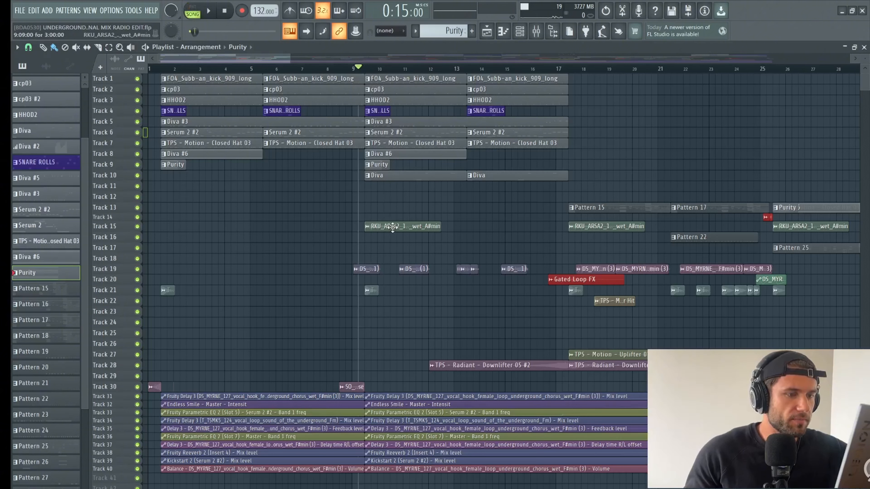
Mute Track 19, play the arrangement from bar 9 and select the Diva pattern on Track 10.
{"action": "left_click", "coordinate": [137, 269]}
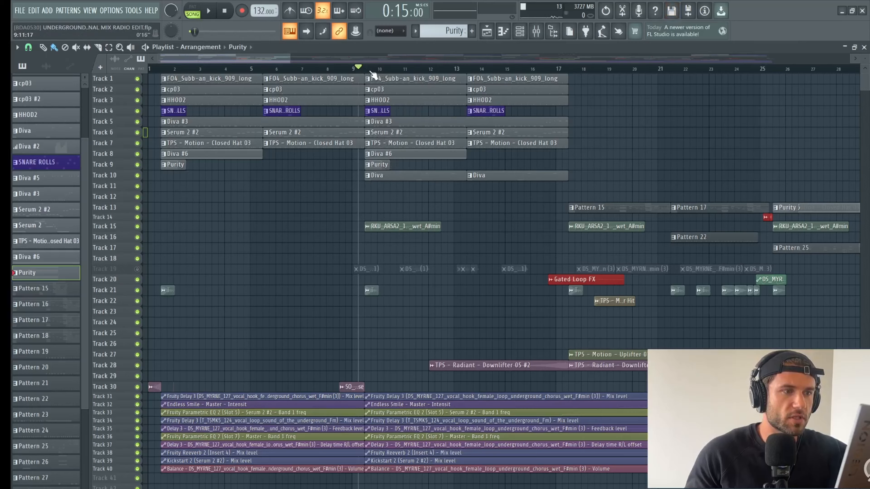
{"action": "key", "text": "space"}
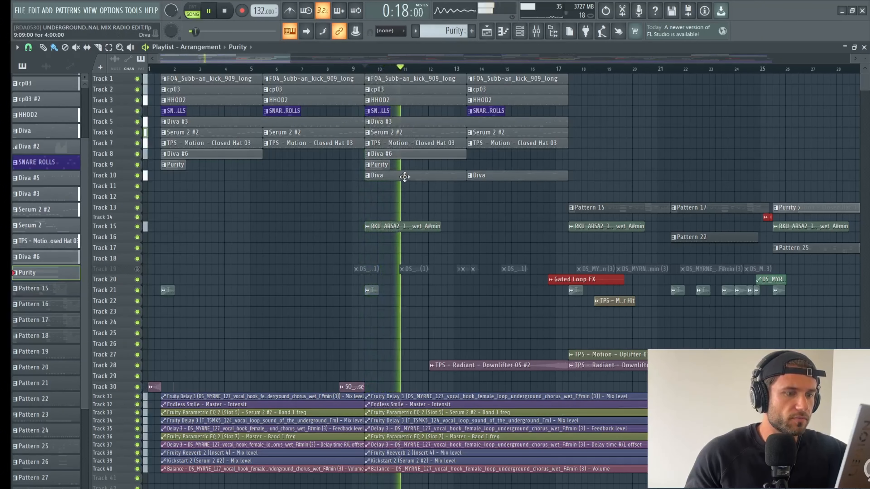
{"action": "double_click", "coordinate": [419, 175]}
{"action": "left_click", "coordinate": [523, 34]}
{"action": "key", "text": "space"}
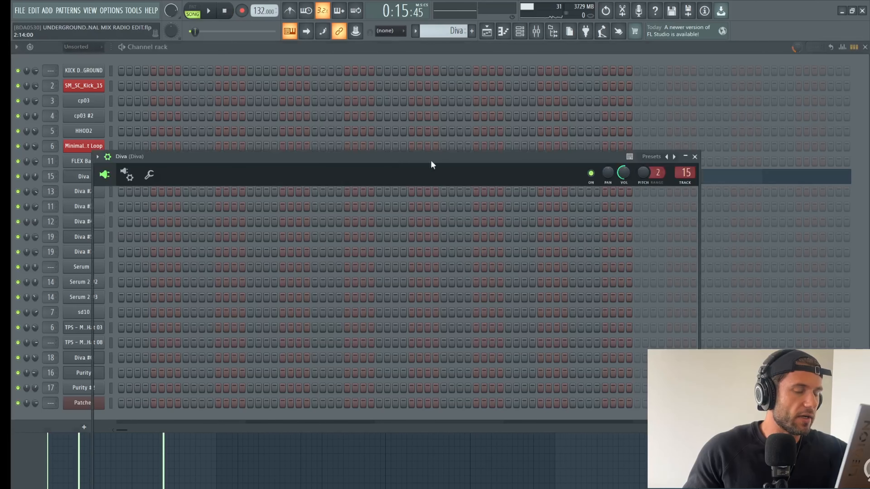
Inspect the PML DMT ARP Dreamer preset in the Diva preset browser's Cercle 1 folder.
{"action": "left_click", "coordinate": [651, 208]}
{"action": "left_click", "coordinate": [663, 199]}
{"action": "left_click", "coordinate": [684, 189]}
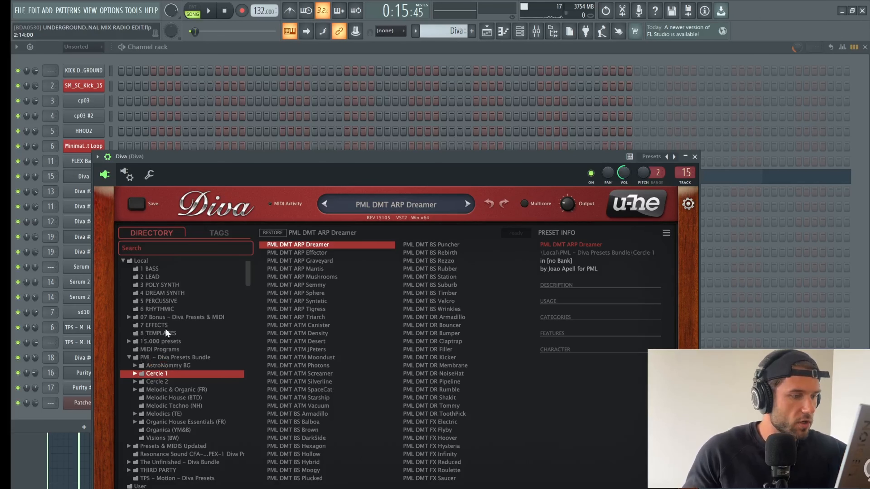
{"action": "left_click", "coordinate": [277, 58]}
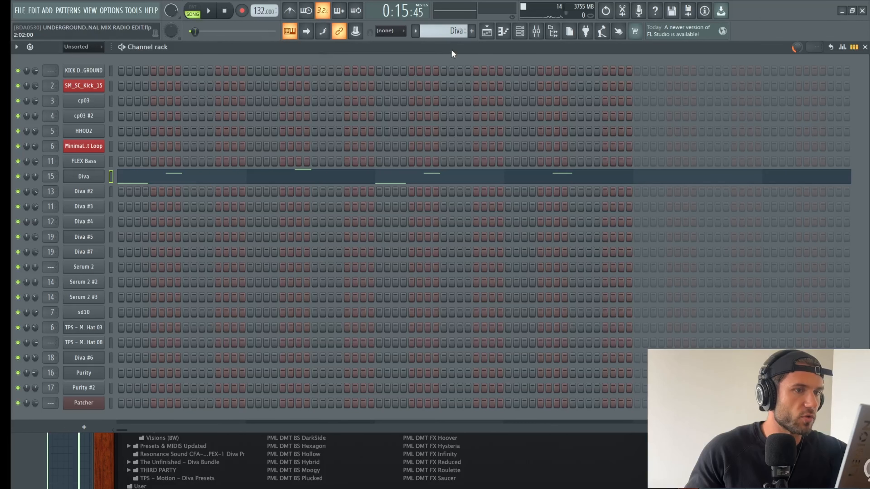
Audition the Diva pattern alone in pattern mode and follow its notes in the piano roll.
{"action": "left_click", "coordinate": [192, 12]}
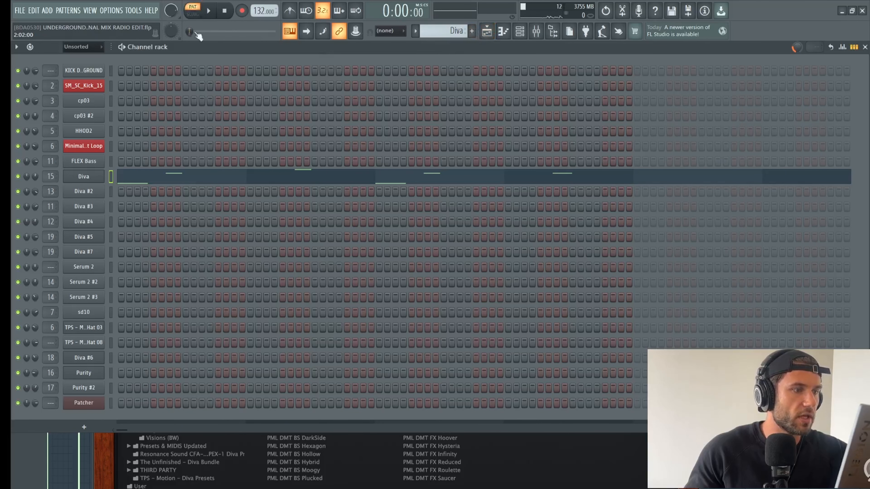
{"action": "key", "text": "space"}
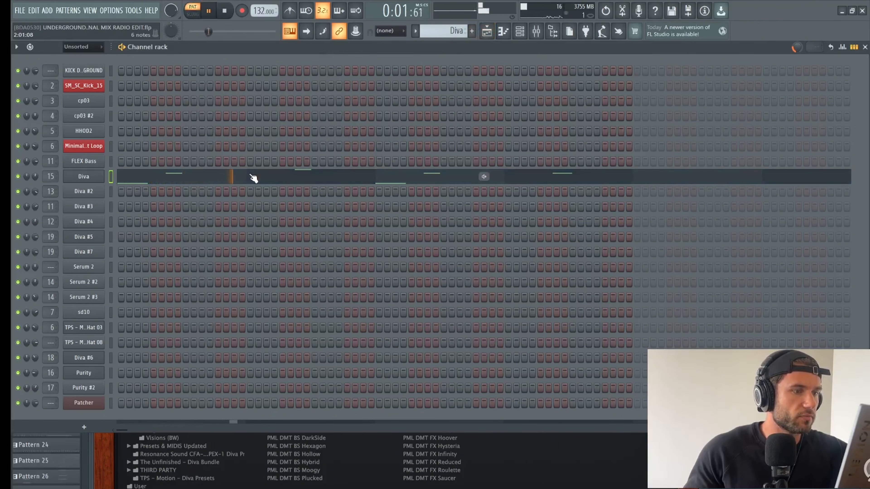
{"action": "left_click", "coordinate": [252, 177]}
{"action": "scroll", "coordinate": [369, 249], "scroll_direction": "down", "scroll_amount": 4}
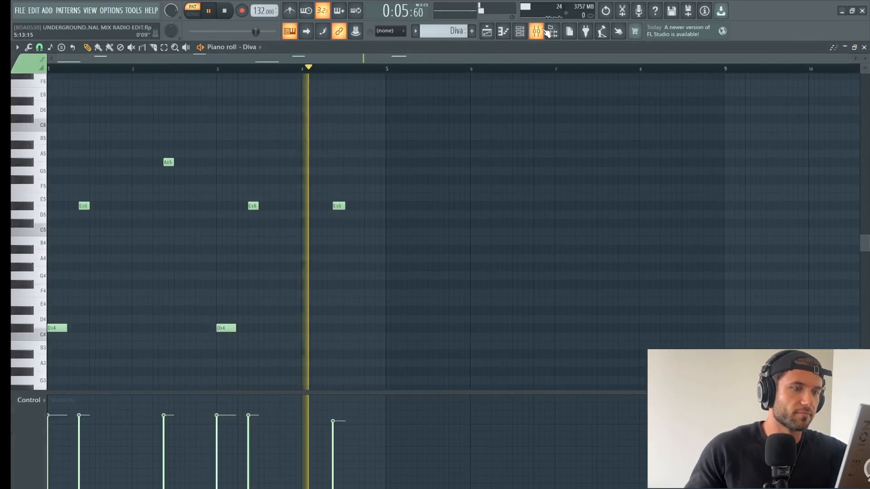
{"action": "key", "text": "space"}
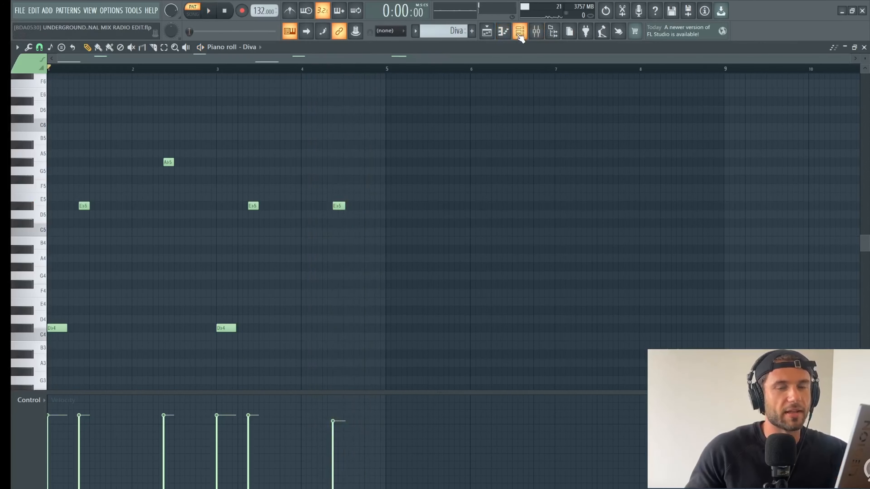
Inspect the Fruity Delay 3 on the Diva mixer insert and return to the arrangement.
{"action": "left_click", "coordinate": [519, 31]}
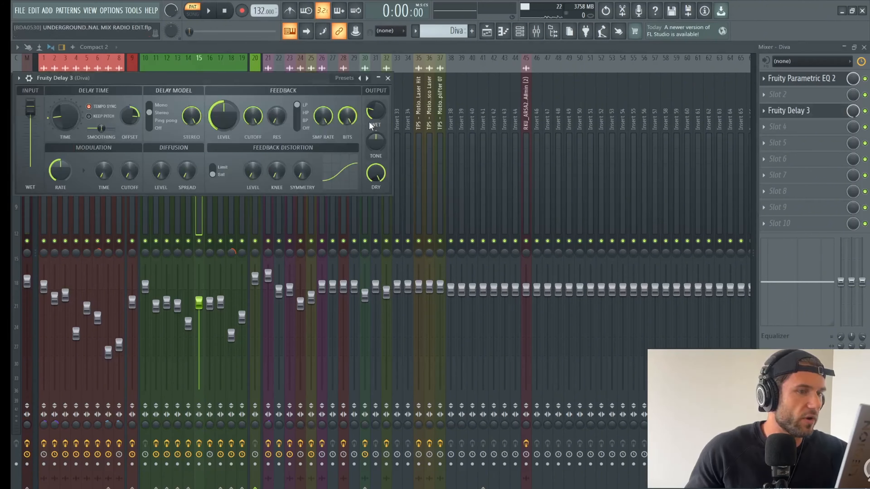
{"action": "left_click", "coordinate": [486, 31]}
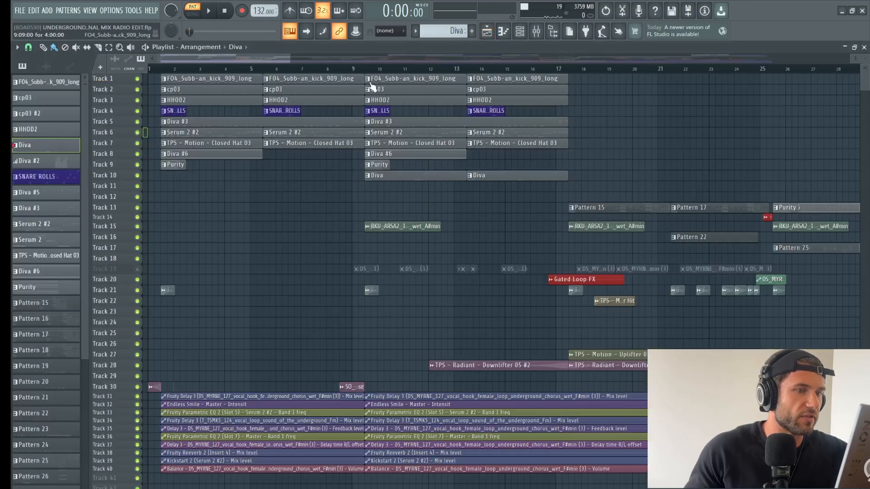
Unmute Track 19 and play the arrangement in song mode from bar 9.
{"action": "key", "text": "l"}
{"action": "right_click", "coordinate": [137, 269]}
{"action": "right_click", "coordinate": [137, 269]}
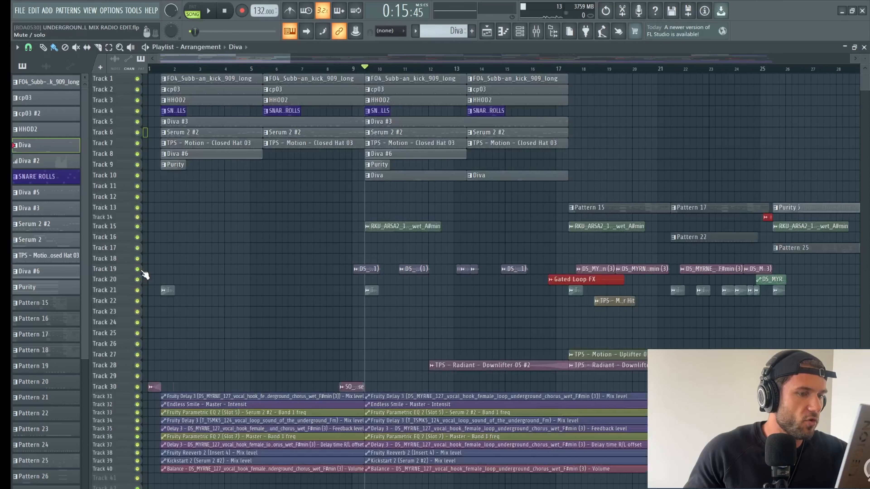
{"action": "left_click", "coordinate": [353, 68]}
{"action": "key", "text": "space"}
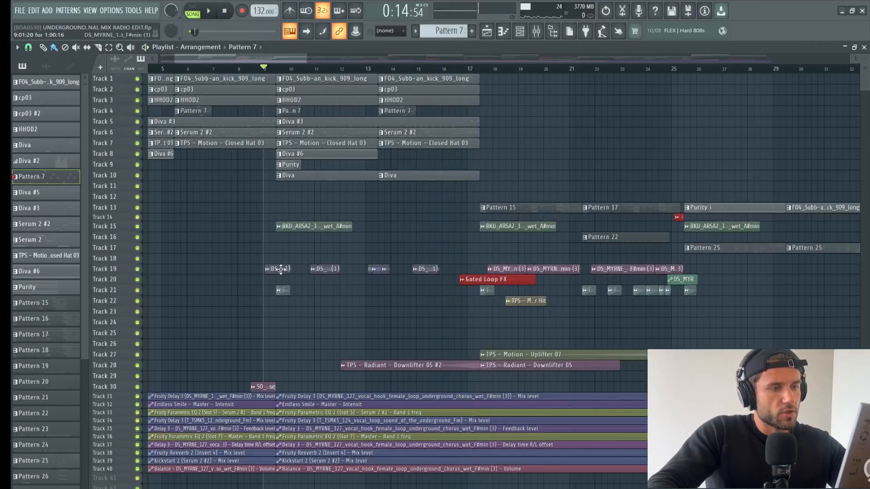
Inspect the pitch and time-stretching settings of the verse vocal hook clip on Track 19 and the entourage adlib clip on Track 15.
{"action": "left_click", "coordinate": [279, 269]}
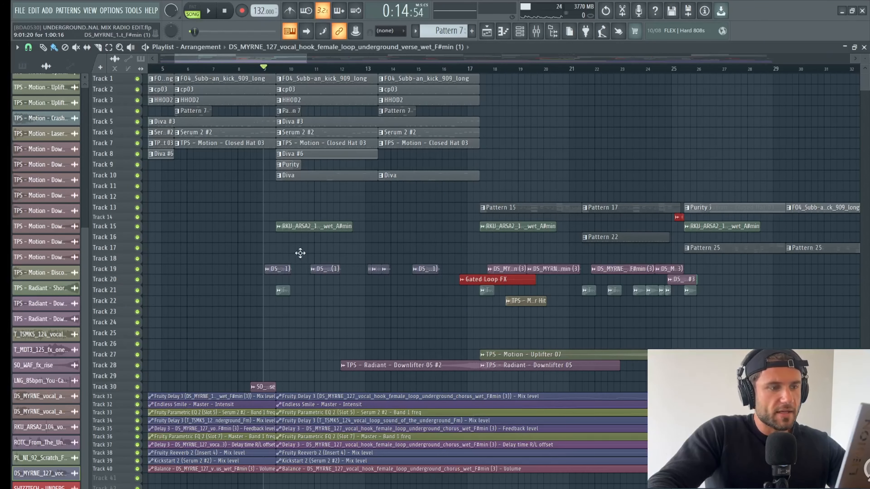
{"action": "double_click", "coordinate": [277, 269]}
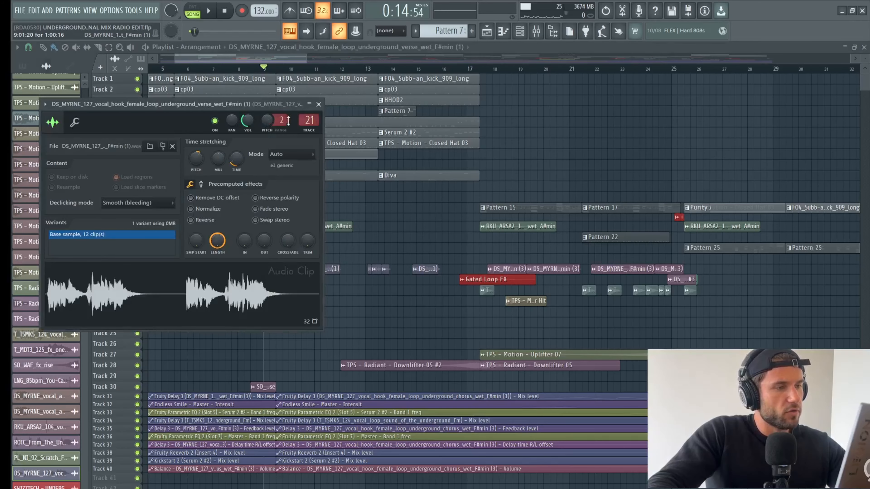
{"action": "left_click_drag", "start_coordinate": [198, 159], "coordinate": [198, 156]}
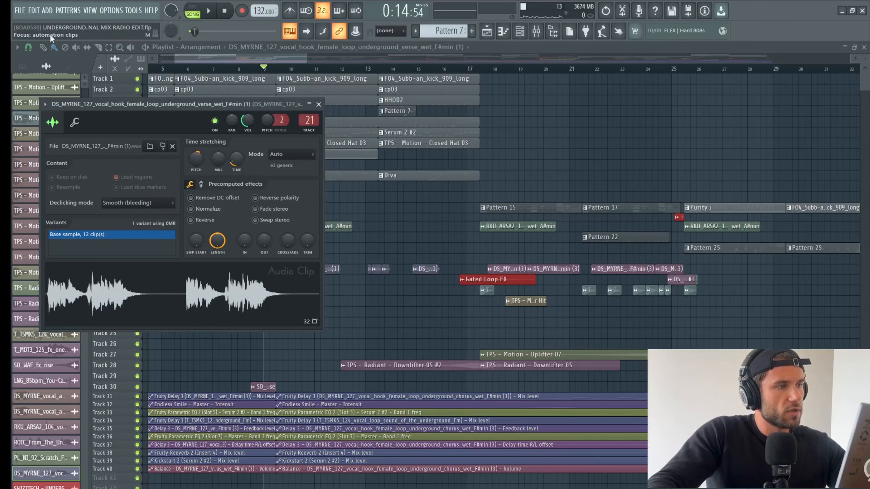
{"action": "left_click", "coordinate": [293, 59]}
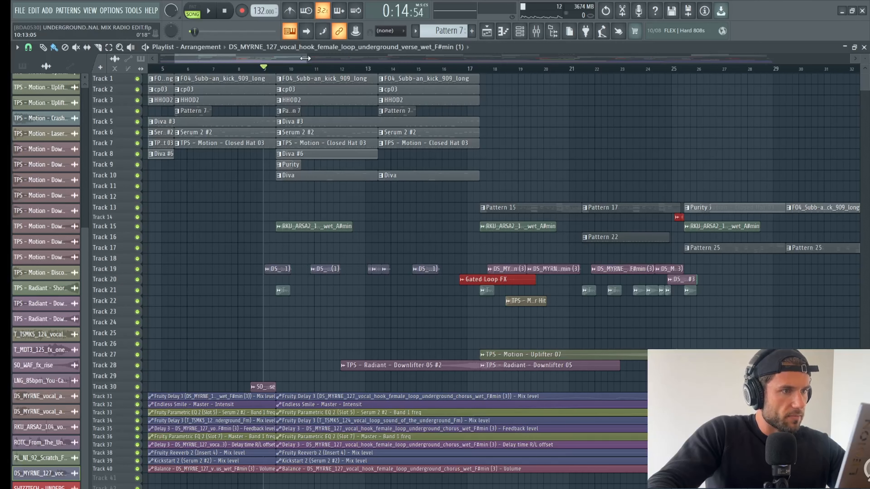
{"action": "double_click", "coordinate": [313, 226]}
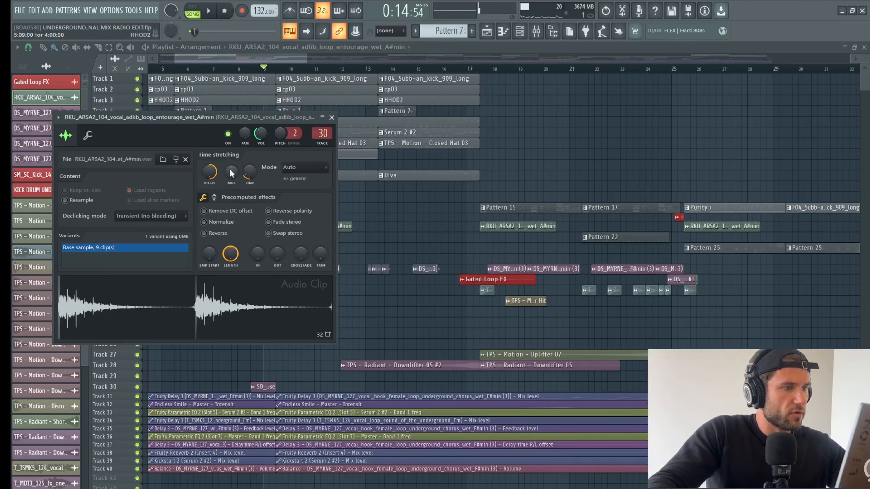
{"action": "left_click", "coordinate": [332, 117]}
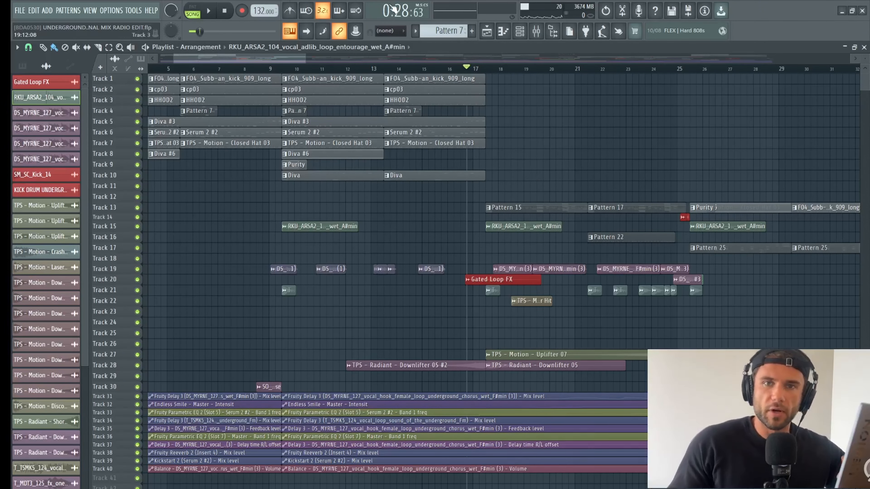
Play the break section of the arrangement from just before bar 17, covering Patterns 15 and 17, and stop playback.
{"action": "left_click_drag", "start_coordinate": [292, 59], "coordinate": [323, 58]}
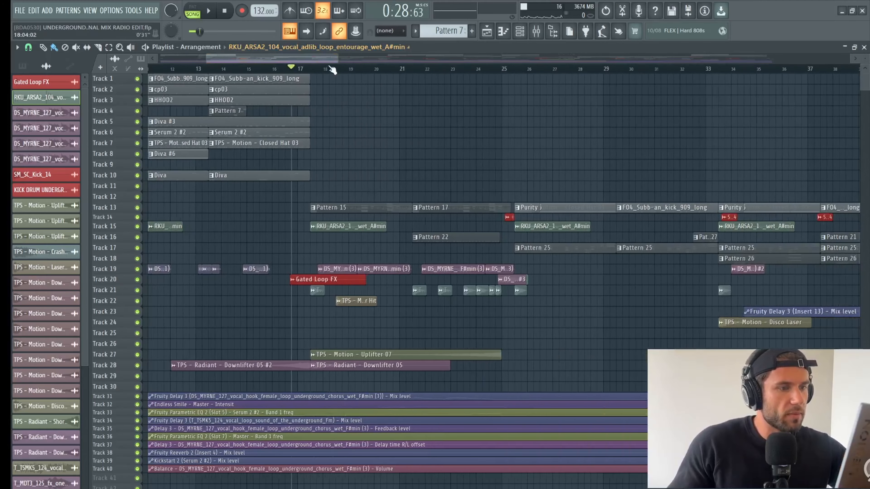
{"action": "key", "text": "space"}
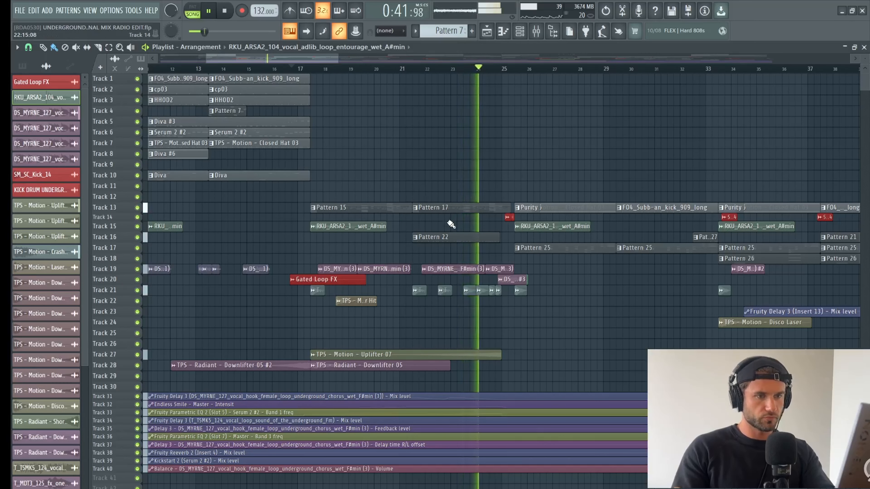
{"action": "left_click", "coordinate": [209, 12]}
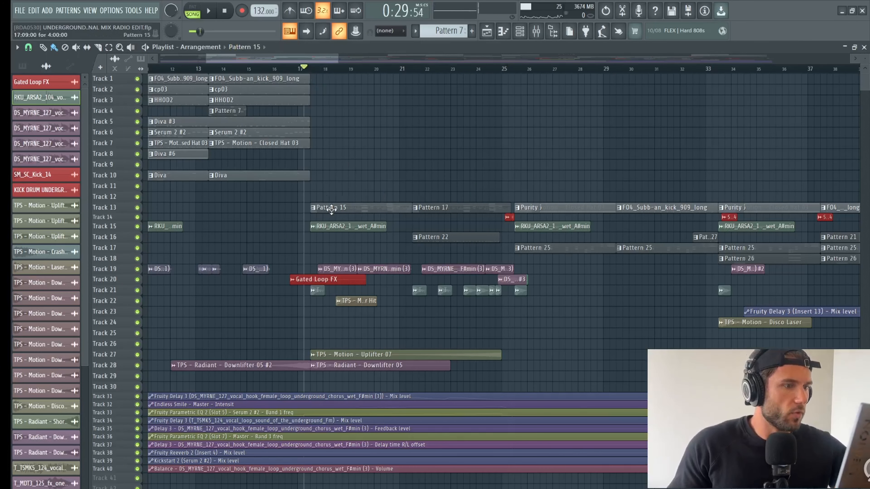
Open Pattern 15 from Track 13 in pattern mode and inspect the preset of its Purity #2 channel.
{"action": "double_click", "coordinate": [331, 209]}
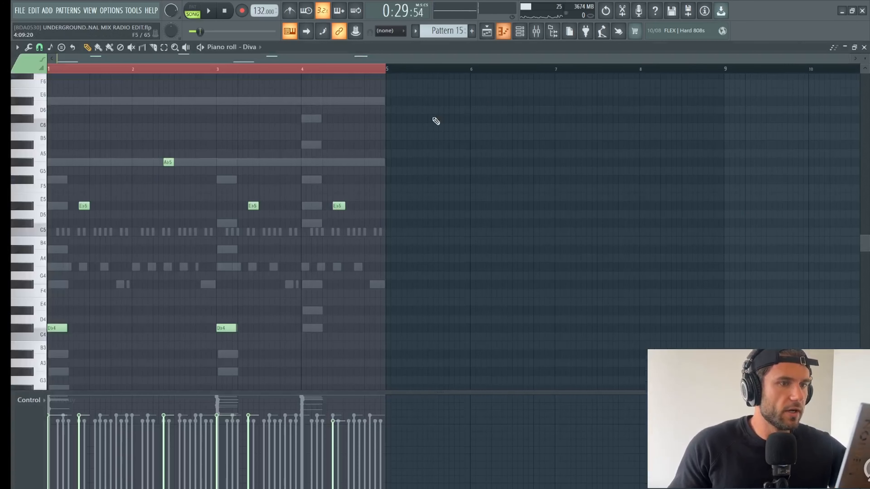
{"action": "left_click", "coordinate": [520, 31]}
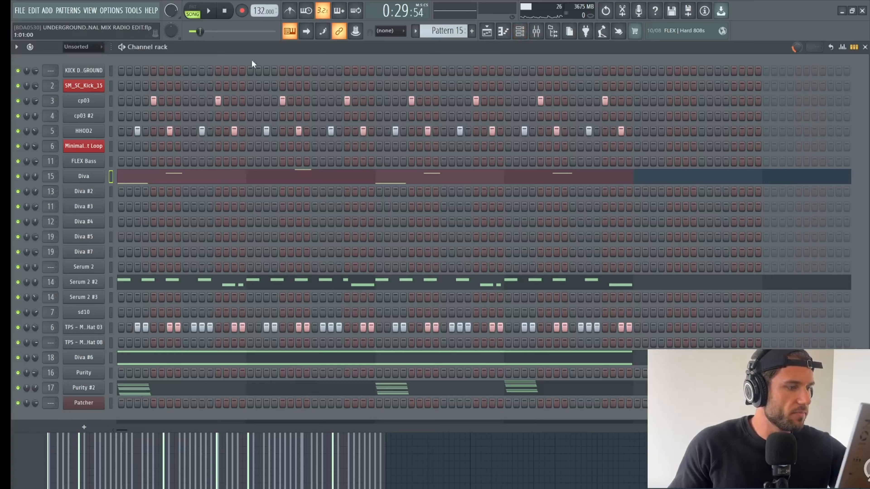
{"action": "left_click", "coordinate": [195, 10]}
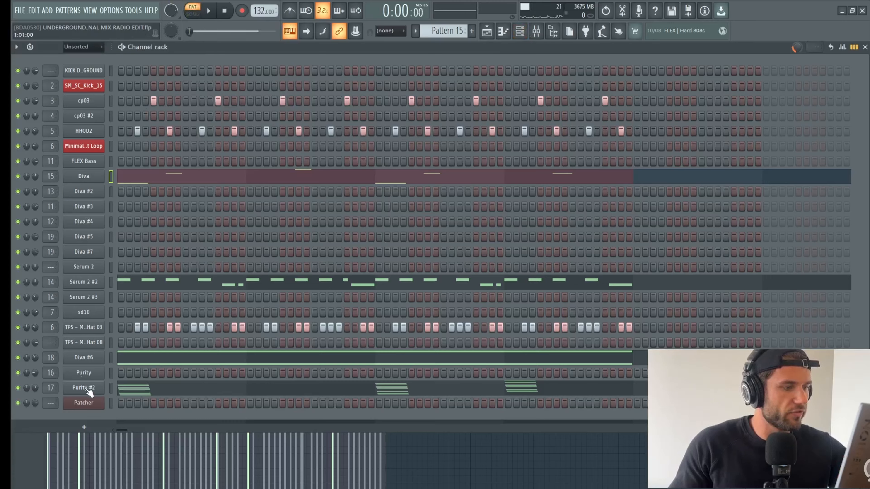
{"action": "left_click", "coordinate": [74, 389]}
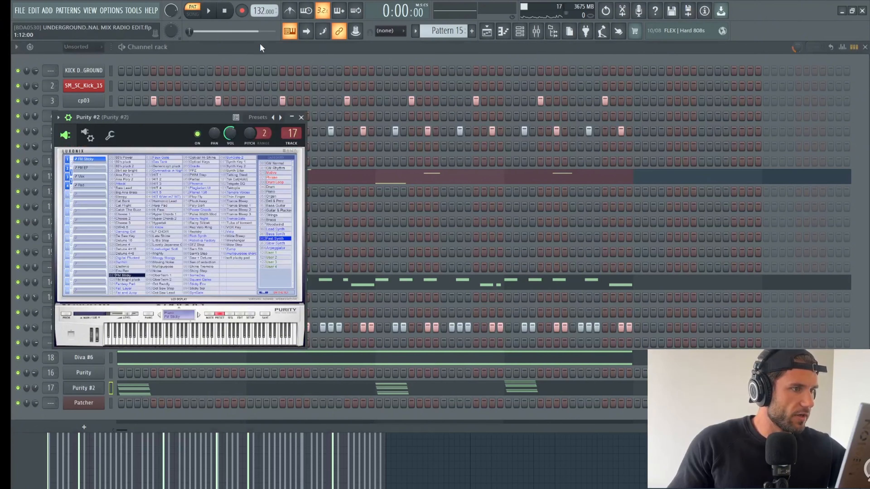
{"action": "key", "text": "Escape"}
Play Pattern 15 with Purity #2 soloed and examine its chord notes in the piano roll.
{"action": "key", "text": "space"}
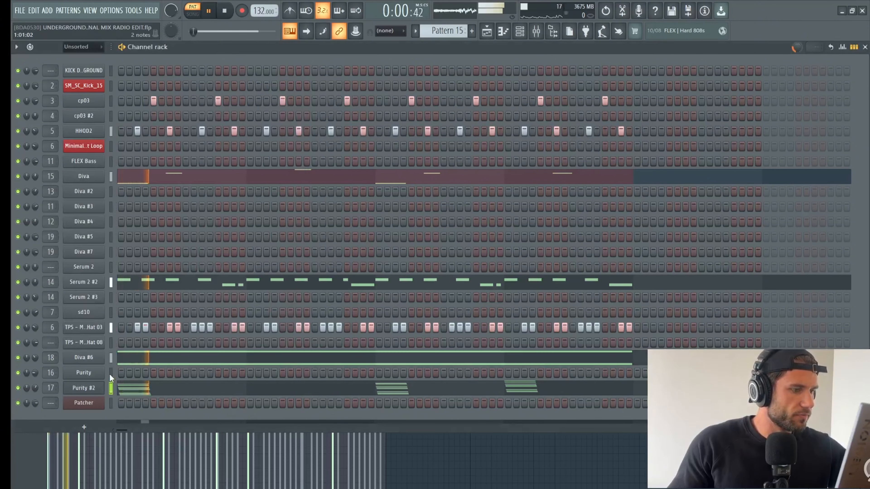
{"action": "right_click", "coordinate": [19, 387]}
{"action": "left_click", "coordinate": [28, 361]}
{"action": "left_click", "coordinate": [137, 372]}
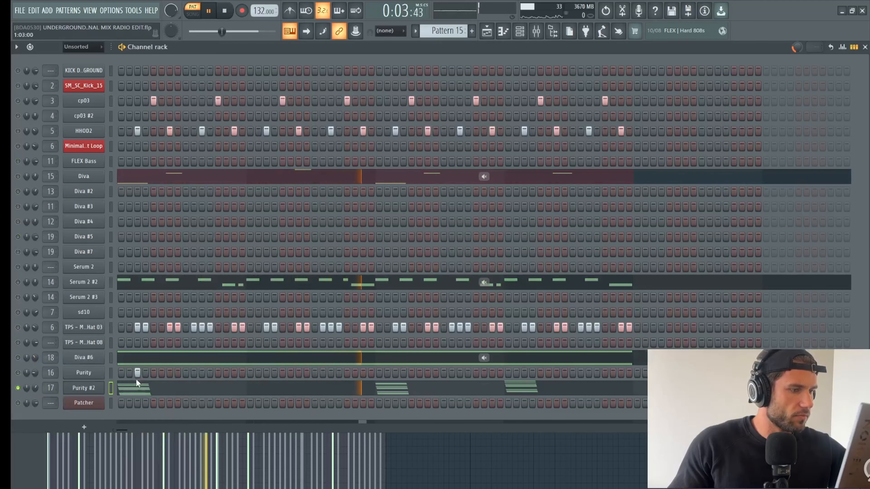
{"action": "left_click", "coordinate": [137, 386]}
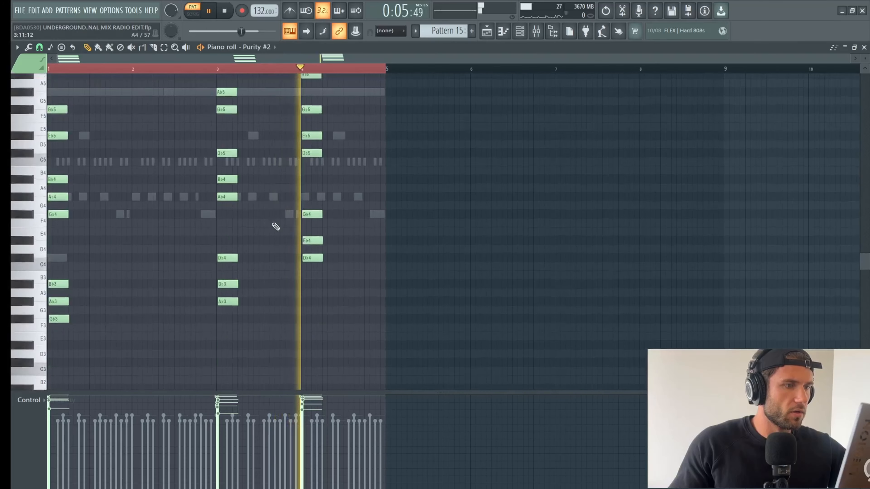
{"action": "scroll", "coordinate": [376, 231], "scroll_direction": "up", "scroll_amount": 3}
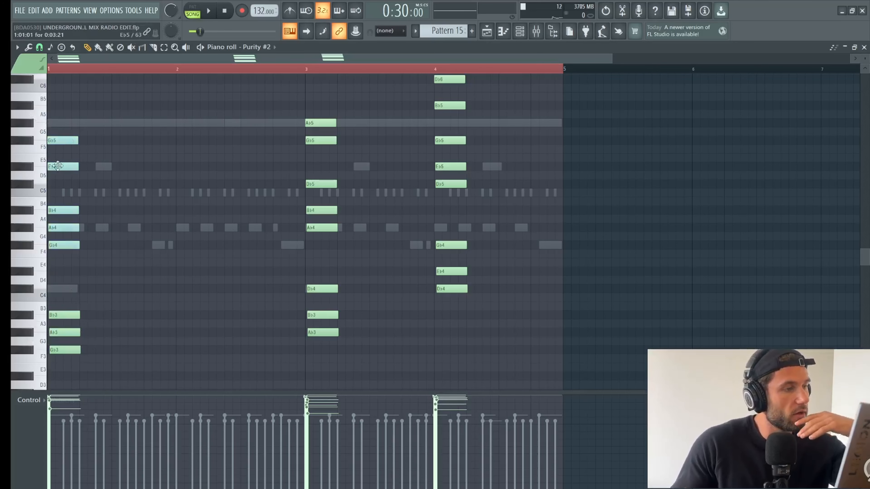
{"action": "scroll", "coordinate": [467, 233], "scroll_direction": "up", "scroll_amount": 1}
{"action": "scroll", "coordinate": [468, 233], "scroll_direction": "down", "scroll_amount": 1}
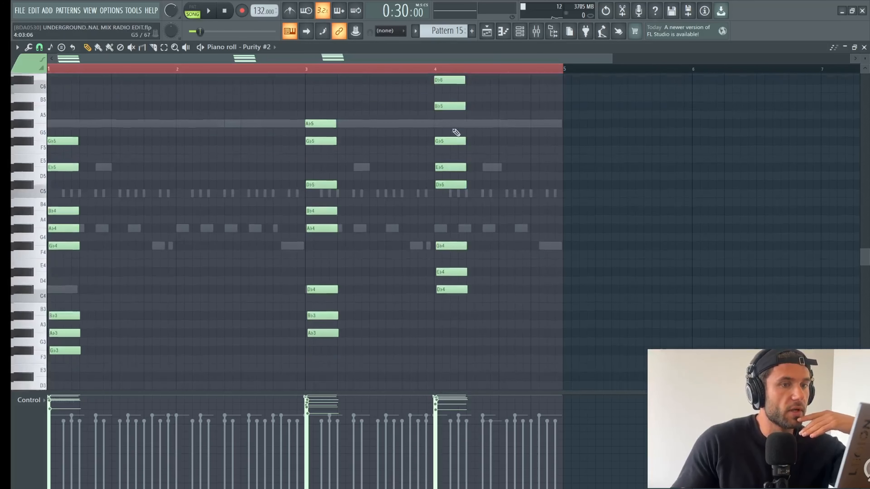
{"action": "left_click", "coordinate": [520, 31]}
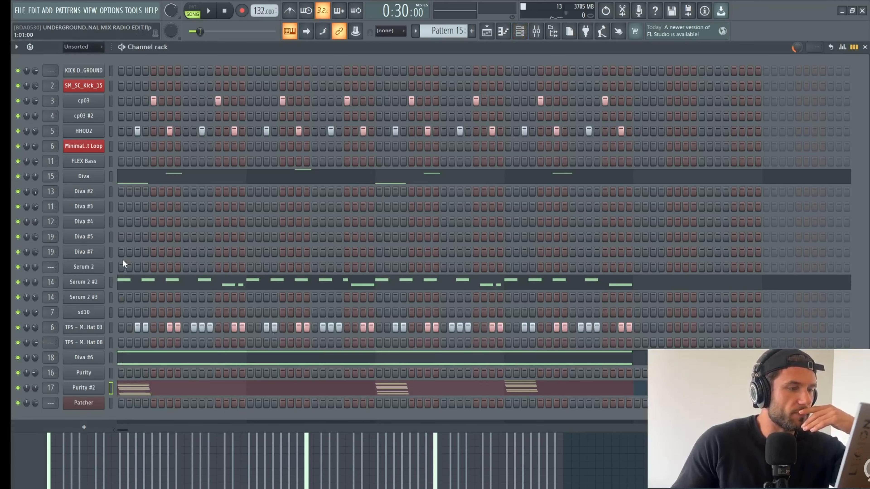
Play the arrangement from bar 17 with the Track 19 vocals soloed, adding Tracks 31, 13 and 16.
{"action": "left_click", "coordinate": [486, 31]}
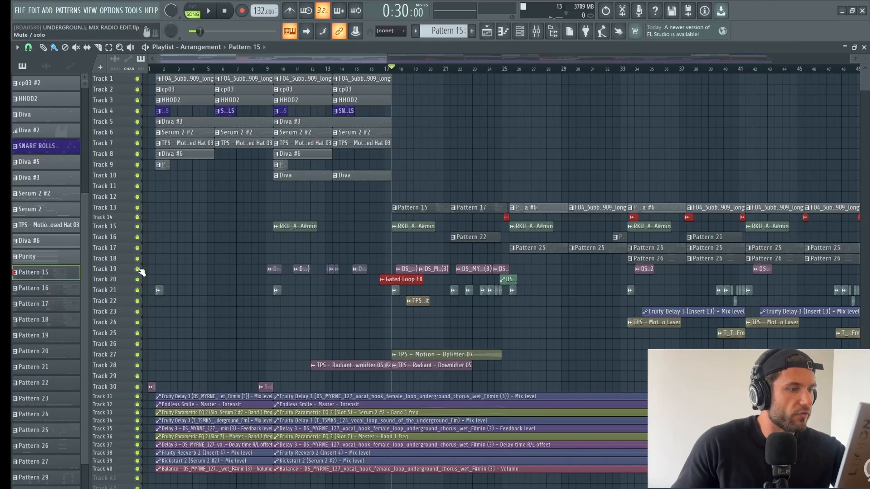
{"action": "key", "text": "space"}
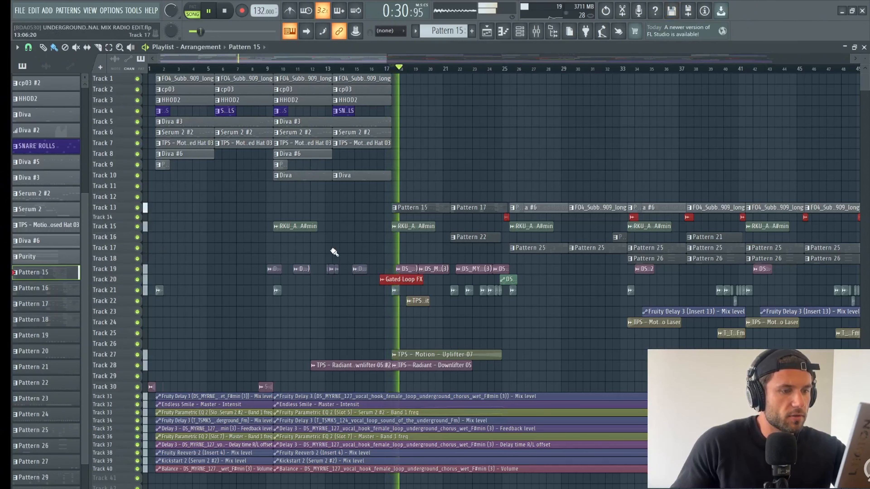
{"action": "left_click", "coordinate": [138, 270], "text": "ctrl"}
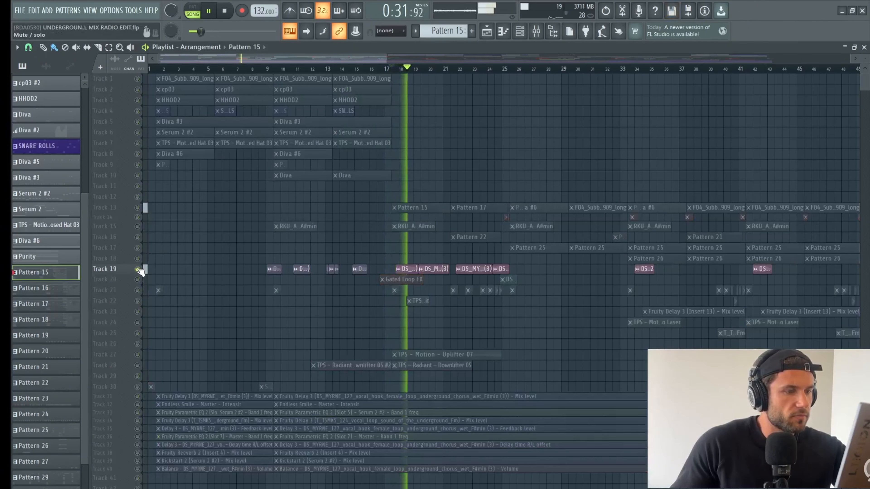
{"action": "left_click", "coordinate": [137, 396]}
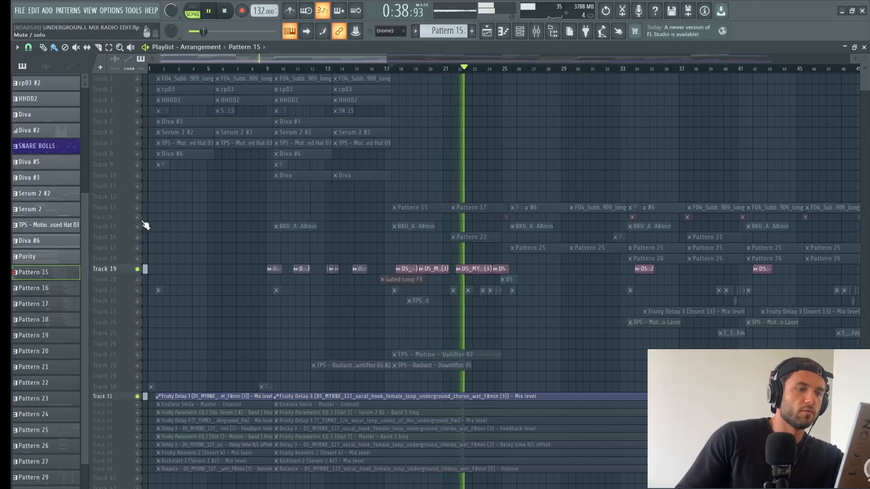
{"action": "left_click", "coordinate": [137, 208]}
{"action": "left_click", "coordinate": [138, 237]}
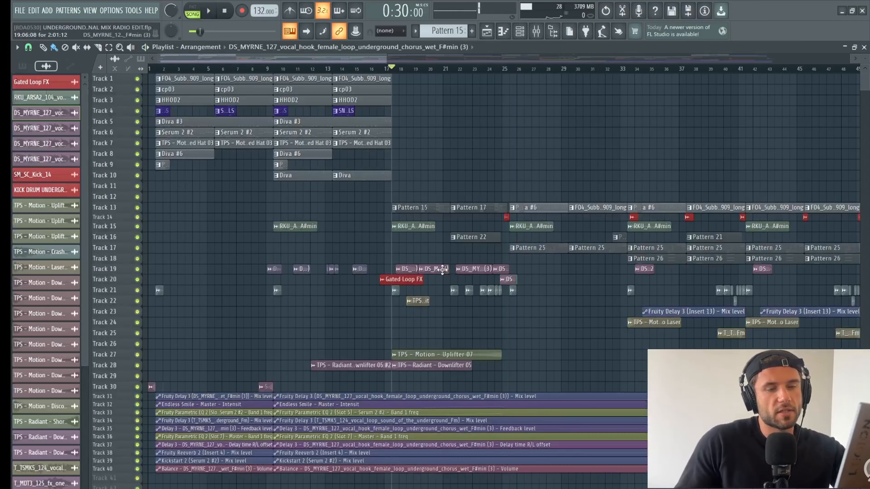
Inspect the chorus vocal hook clip on Track 19 and the two Fruity Parametric EQ 2 curves on its mixer insert.
{"action": "double_click", "coordinate": [442, 269]}
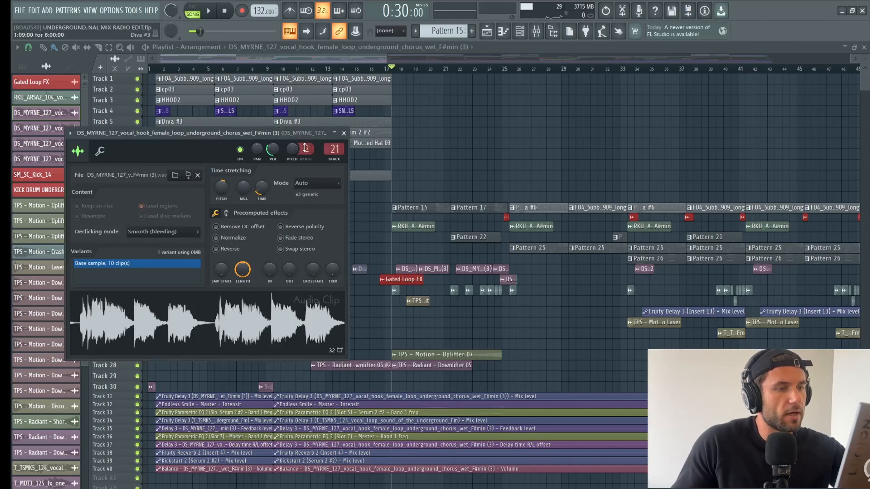
{"action": "left_click", "coordinate": [536, 31]}
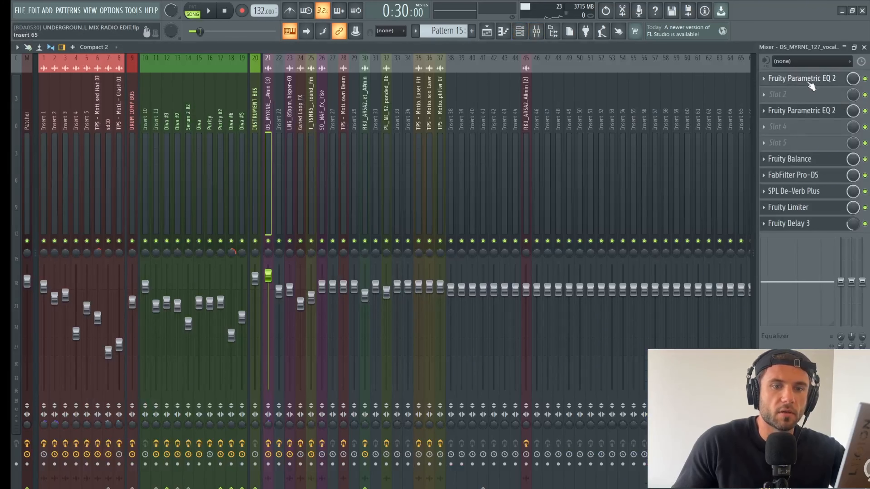
{"action": "left_click", "coordinate": [786, 112]}
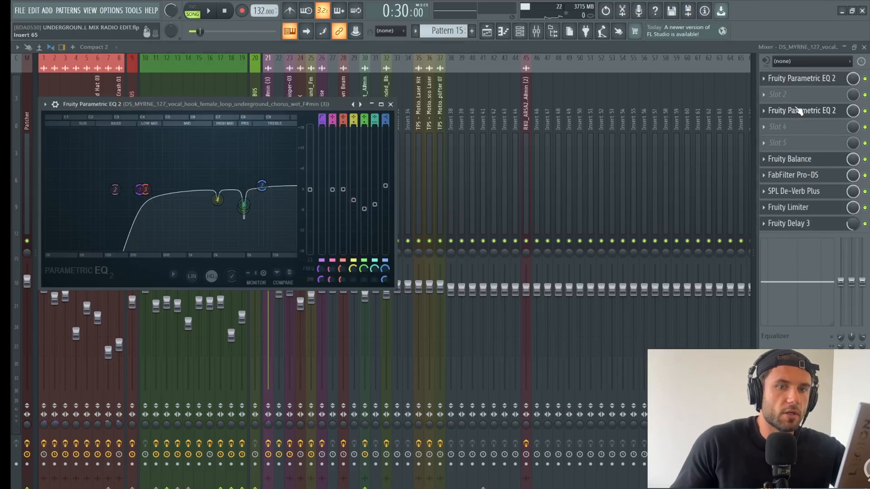
{"action": "left_click", "coordinate": [798, 111]}
{"action": "left_click", "coordinate": [788, 115]}
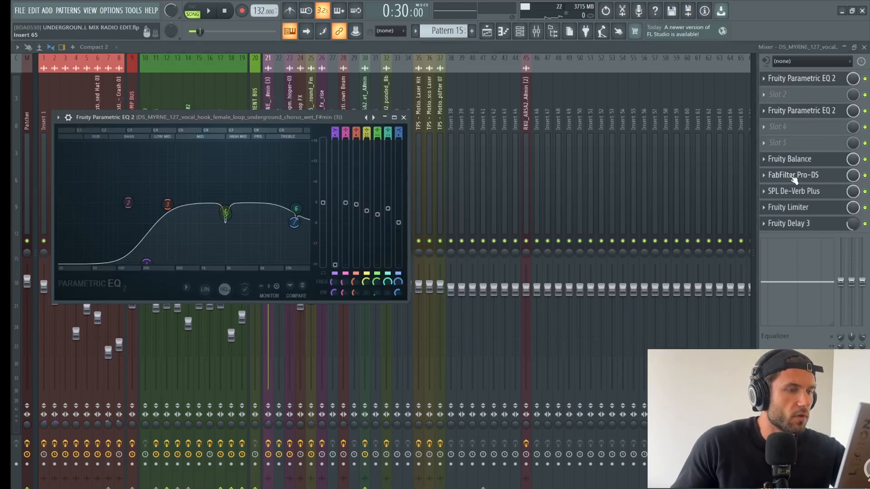
Inspect the FabFilter Pro-DS settings on the chorus vocal's mixer insert and close the plugin.
{"action": "left_click", "coordinate": [790, 176]}
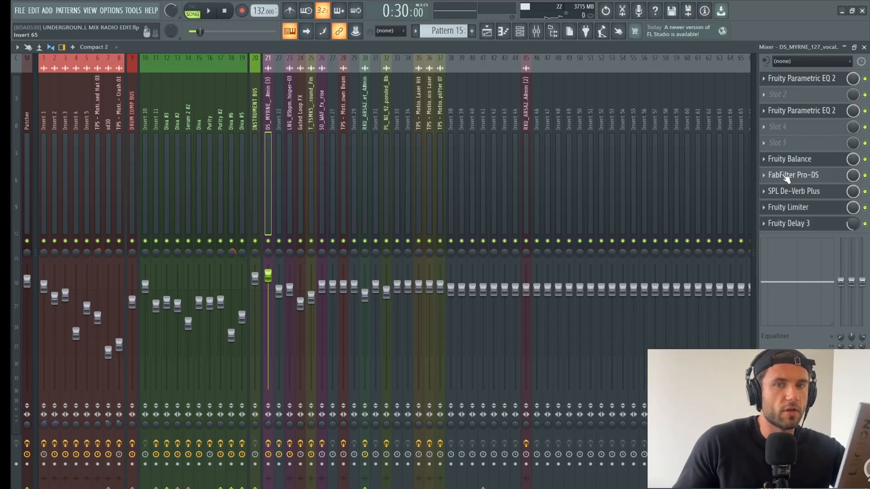
{"action": "left_click", "coordinate": [784, 177]}
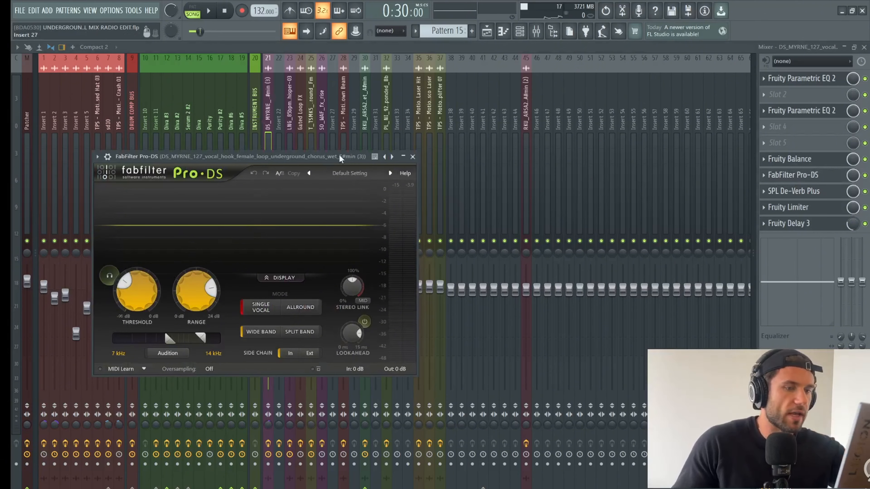
{"action": "left_click", "coordinate": [413, 157]}
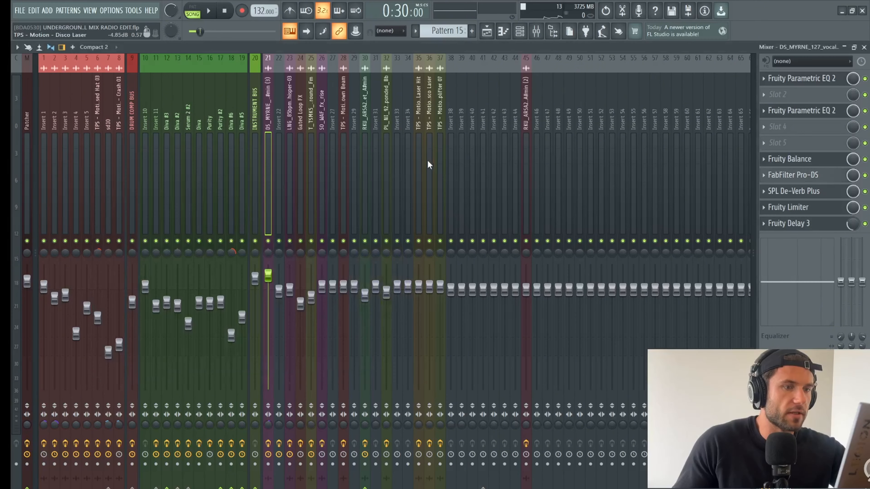
Inspect SPL De-Verb Plus on the chorus vocal's mixer insert and play the vocal with the plugin bypassed and re-enabled.
{"action": "left_click", "coordinate": [795, 195]}
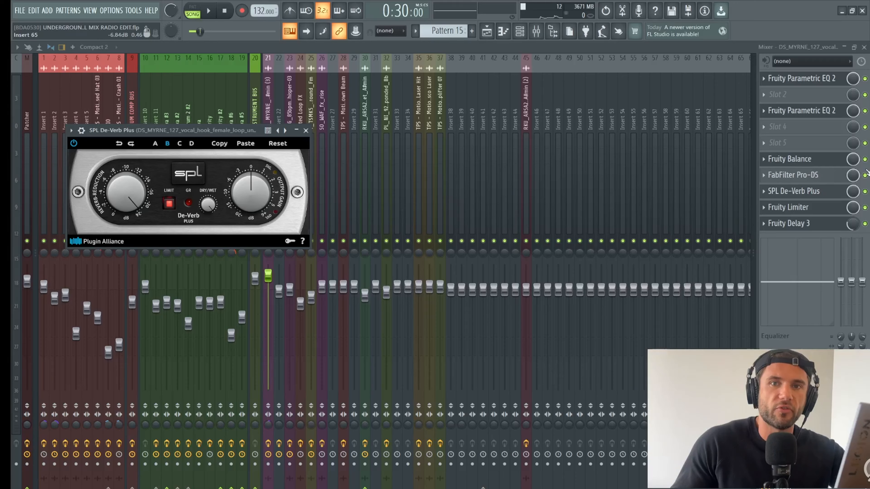
{"action": "left_click", "coordinate": [798, 192]}
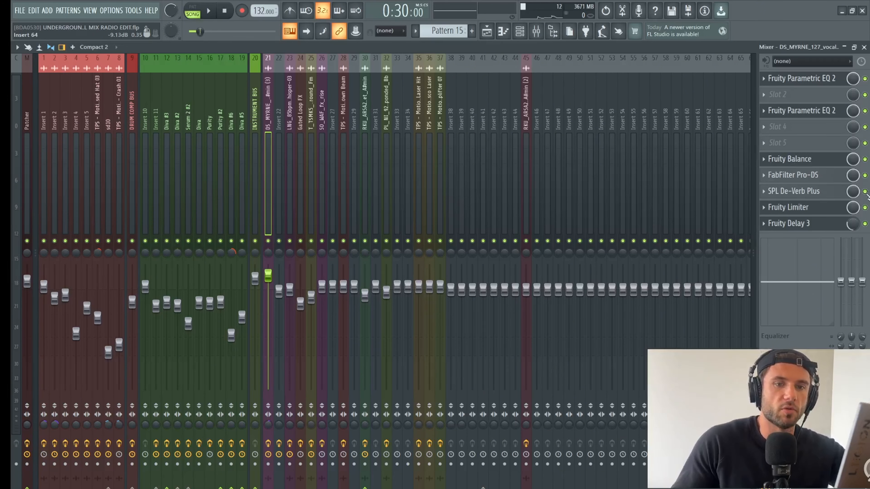
{"action": "key", "text": "ctrl+s"}
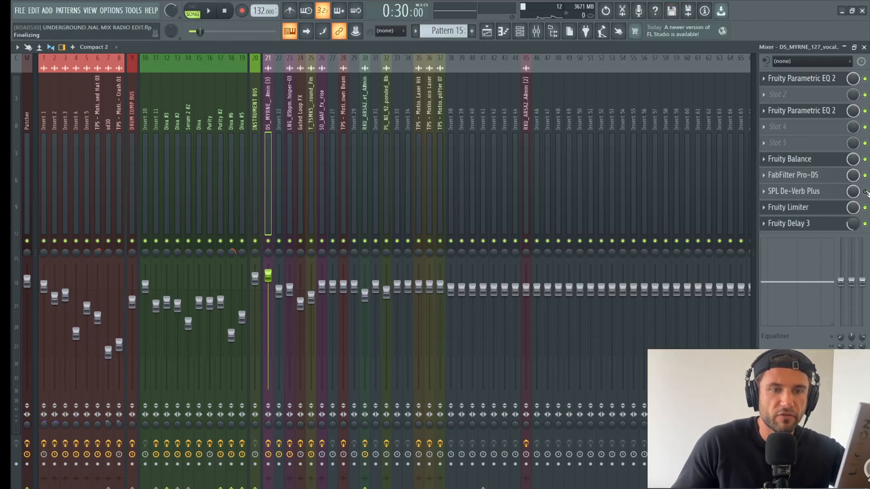
{"action": "left_click", "coordinate": [864, 191]}
{"action": "key", "text": "space"}
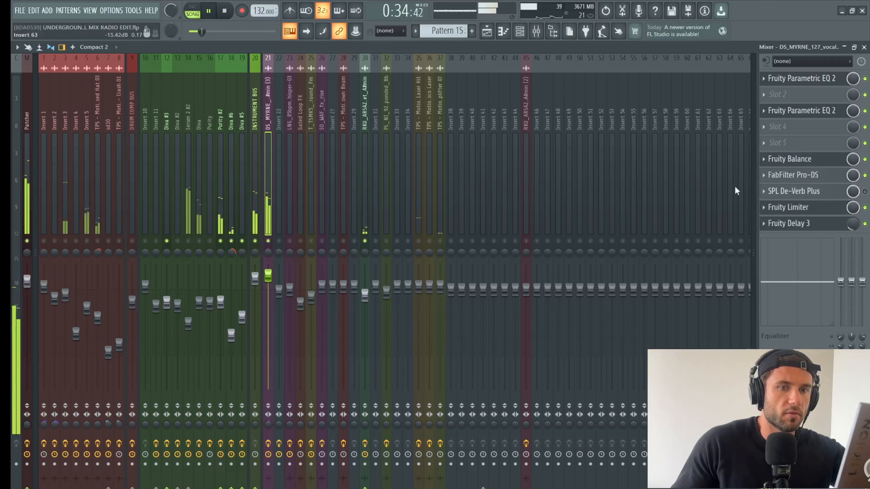
{"action": "left_click", "coordinate": [864, 192]}
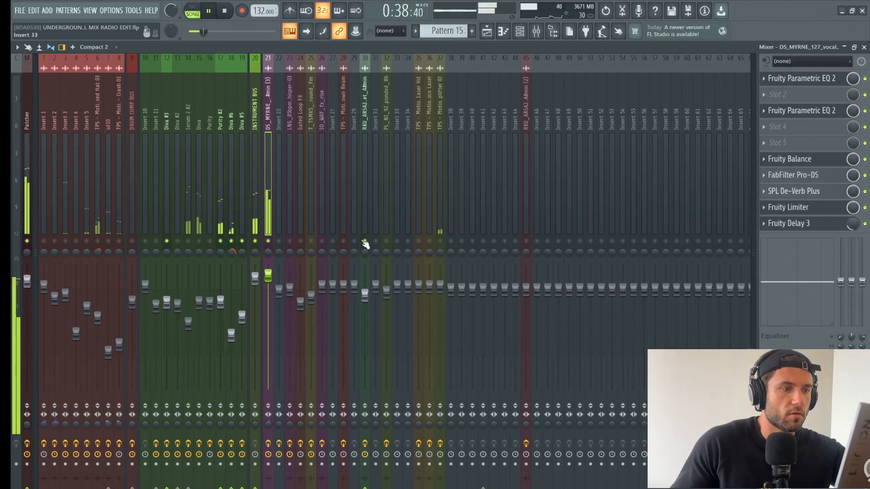
{"action": "key", "text": "space"}
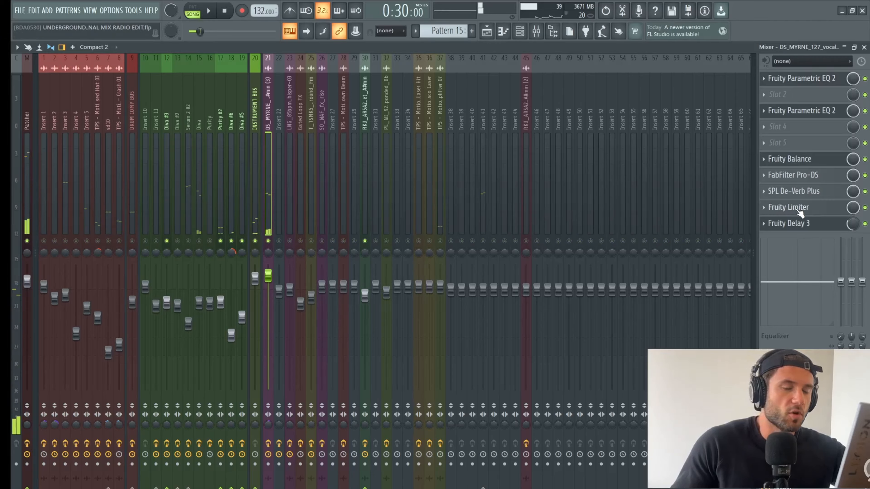
Examine the chorus vocal's Fruity Limiter compression during playback and show its Fruity Delay 3 settings.
{"action": "left_click", "coordinate": [799, 210]}
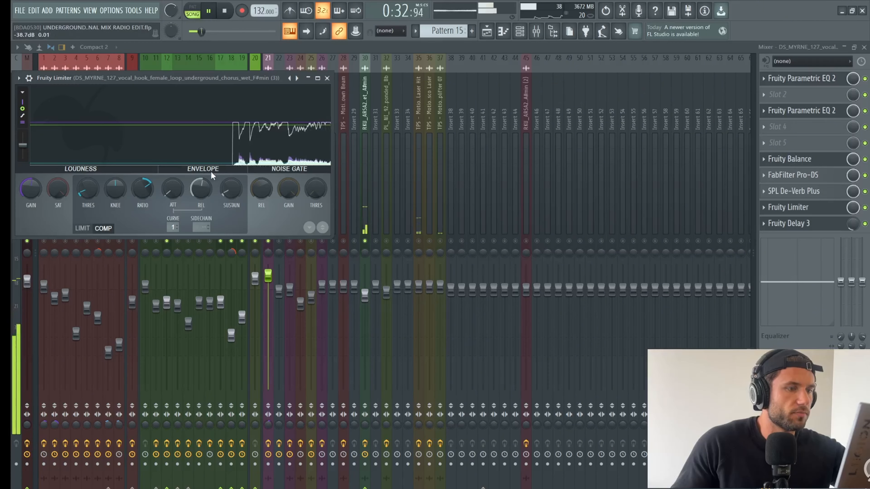
{"action": "key", "text": "space"}
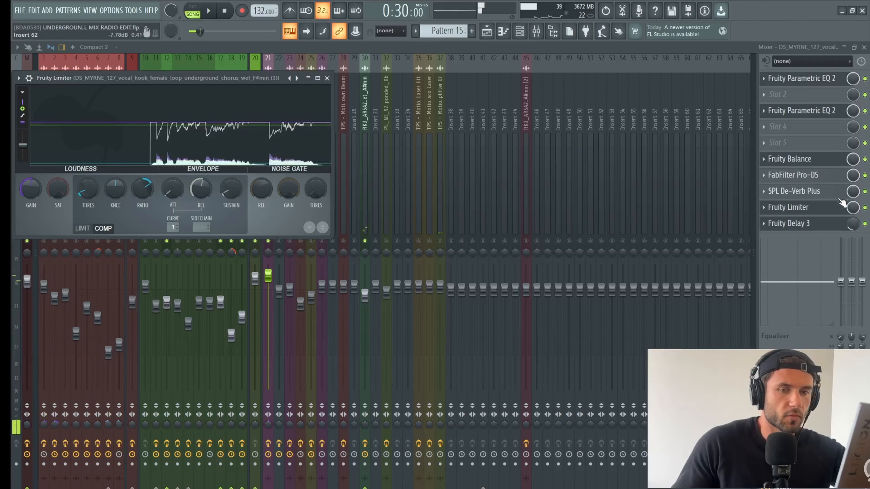
{"action": "left_click", "coordinate": [829, 225]}
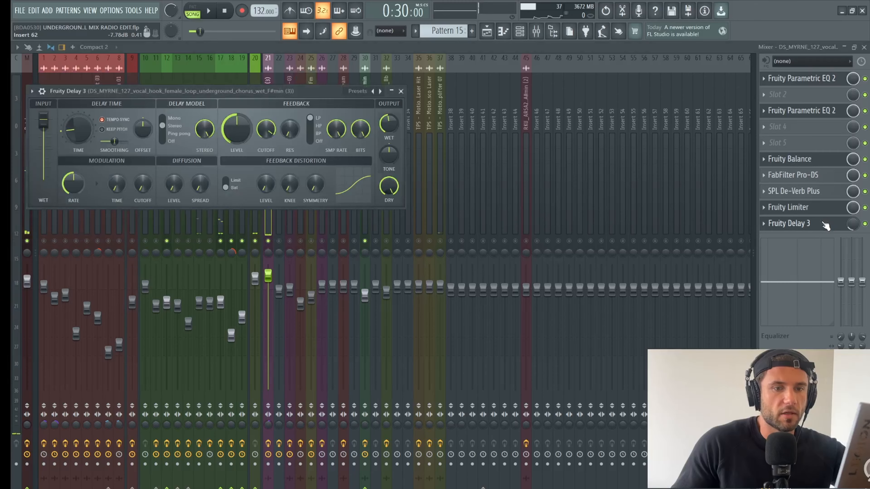
Select Pattern 17 in the playlist, show its channels and solo Serum 2 #2.
{"action": "left_click", "coordinate": [487, 32]}
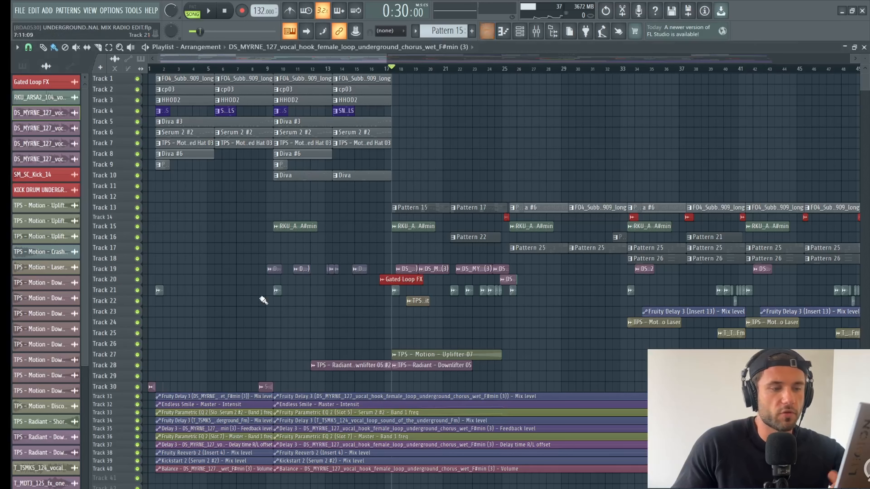
{"action": "scroll", "coordinate": [368, 285], "scroll_direction": "down", "scroll_amount": 2}
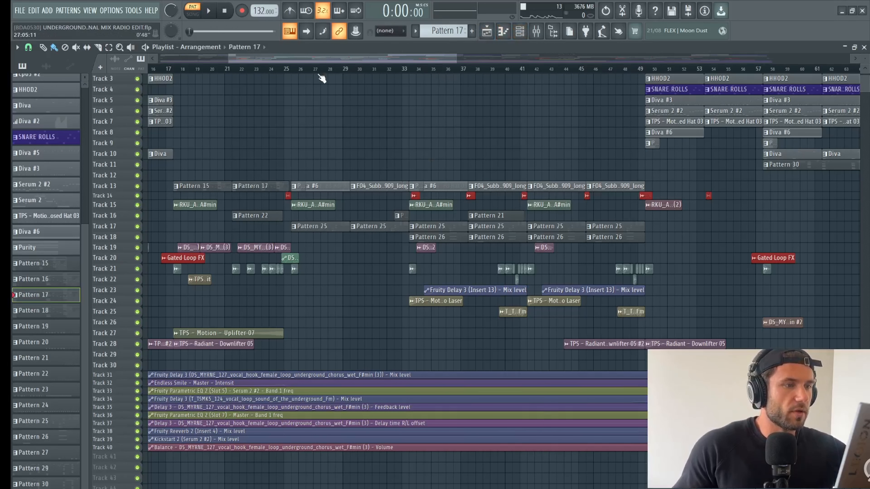
{"action": "left_click_drag", "start_coordinate": [322, 60], "coordinate": [250, 61]}
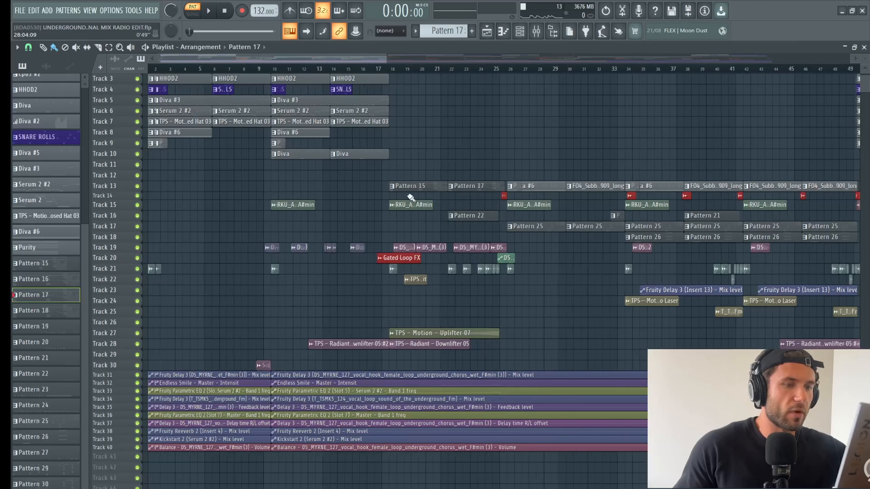
{"action": "double_click", "coordinate": [478, 186]}
{"action": "left_click", "coordinate": [520, 31]}
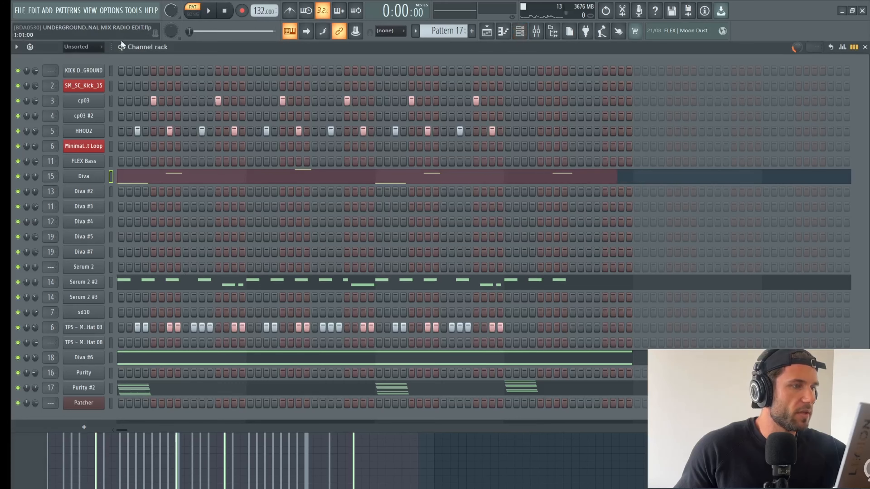
{"action": "right_click", "coordinate": [18, 284]}
{"action": "left_click", "coordinate": [28, 294]}
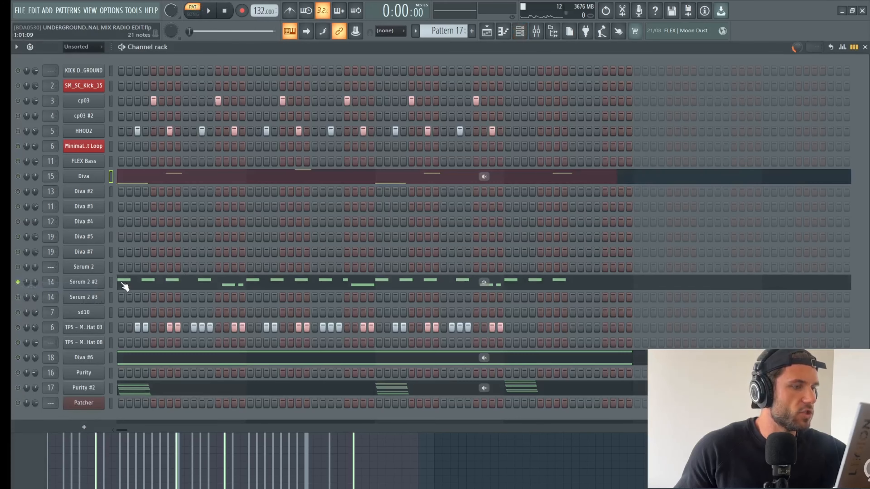
Play Pattern 17 with Serum 2 #2 soloed and examine its notes in the piano roll.
{"action": "key", "text": "space"}
{"action": "left_click", "coordinate": [145, 285]}
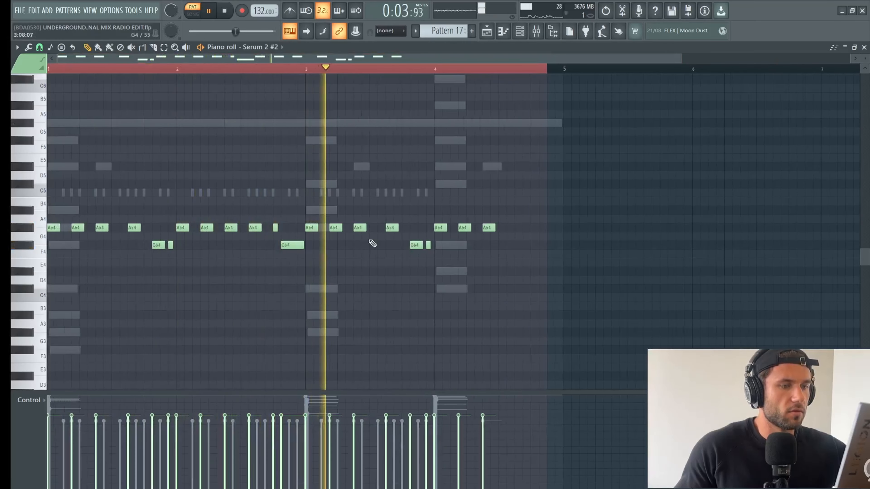
{"action": "left_click", "coordinate": [213, 13]}
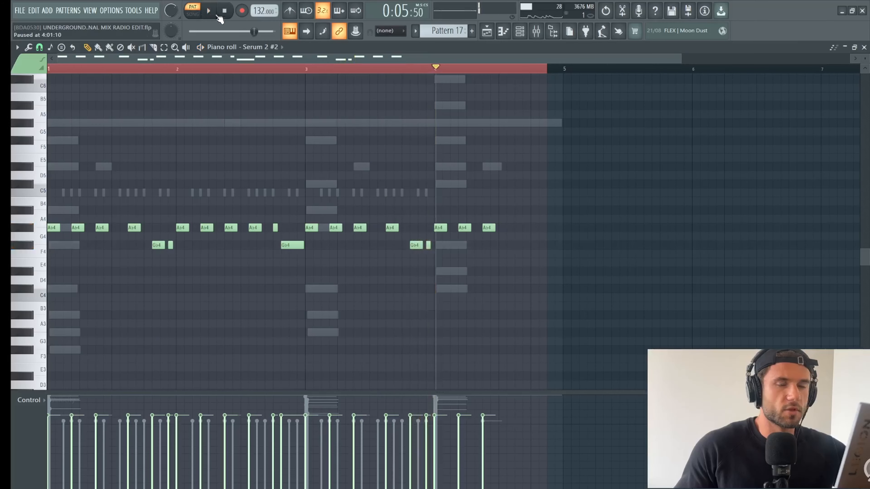
Open Endless Smile on the master channel and examine its Intensity control while playing the arrangement from bar 17.
{"action": "left_click", "coordinate": [487, 30]}
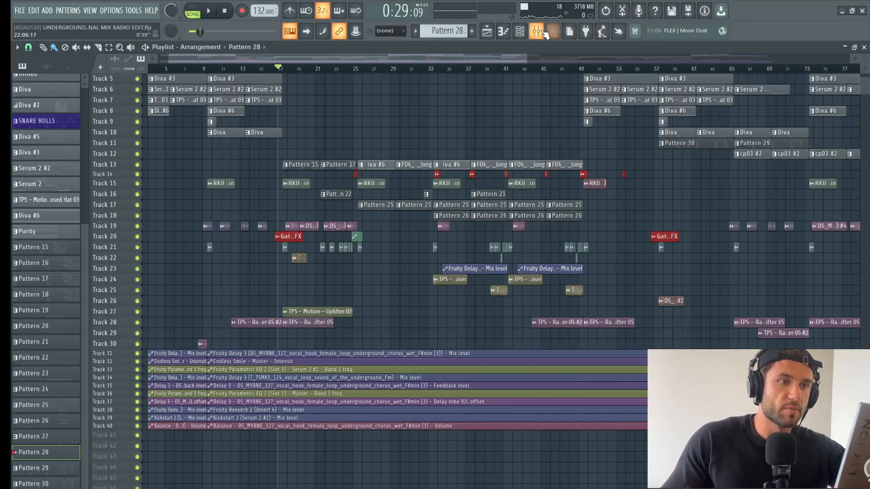
{"action": "left_click", "coordinate": [536, 31]}
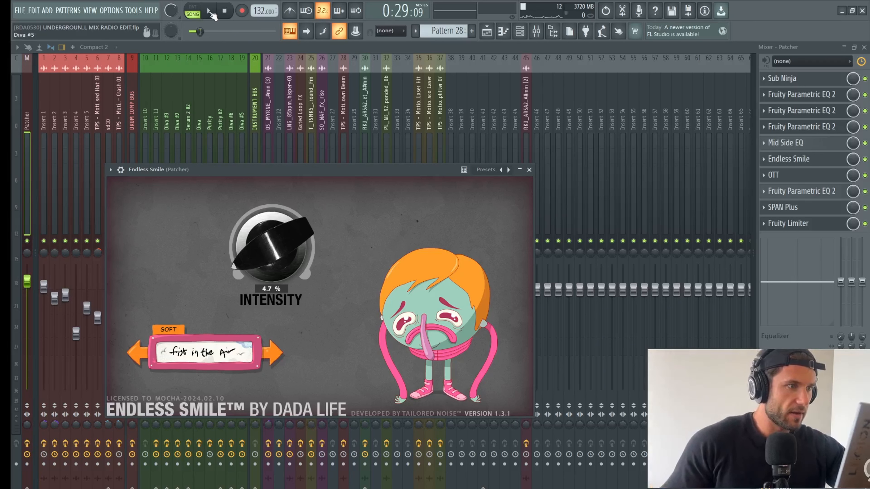
{"action": "left_click", "coordinate": [209, 11]}
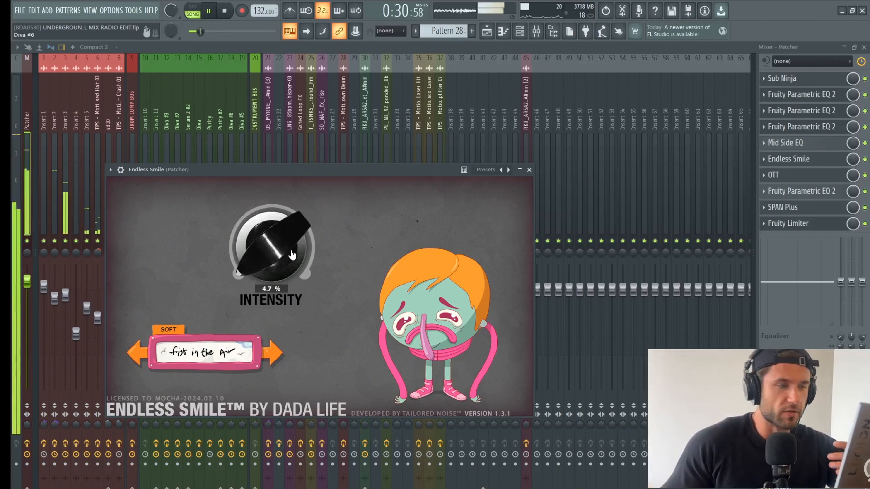
{"action": "mouse_move", "coordinate": [250, 253]}
{"action": "left_mouse_down"}
{"action": "mouse_move", "coordinate": [247, 195]}
{"action": "mouse_move", "coordinate": [305, 114]}
{"action": "mouse_move", "coordinate": [250, 263]}
{"action": "left_mouse_up"}
{"action": "key", "text": "space"}
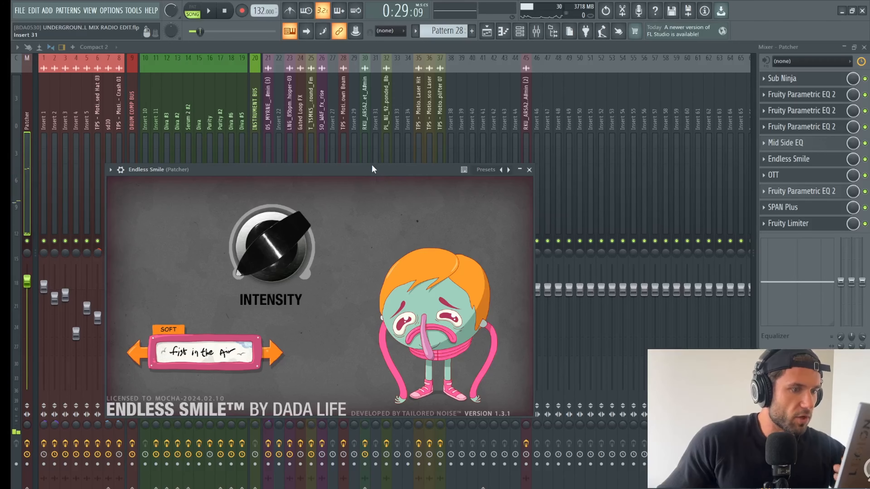
{"action": "left_click_drag", "start_coordinate": [373, 169], "coordinate": [395, 162]}
{"action": "mouse_move", "coordinate": [303, 269]}
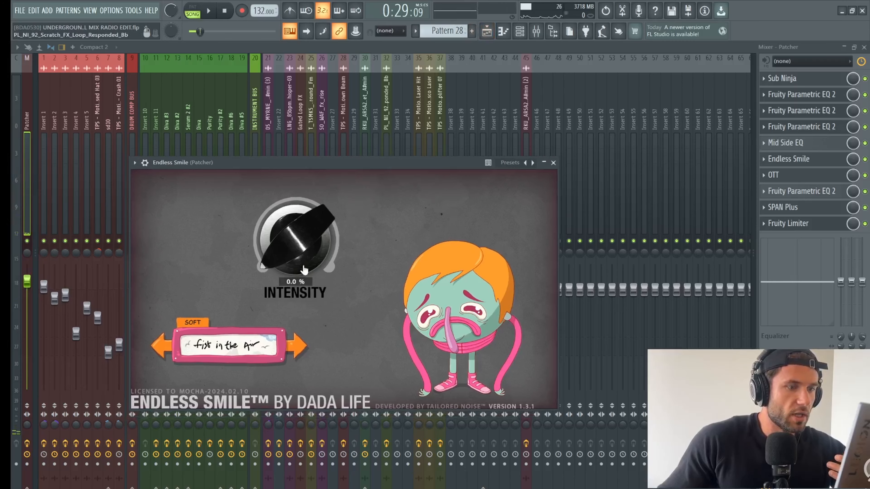
{"action": "mouse_move", "coordinate": [272, 235]}
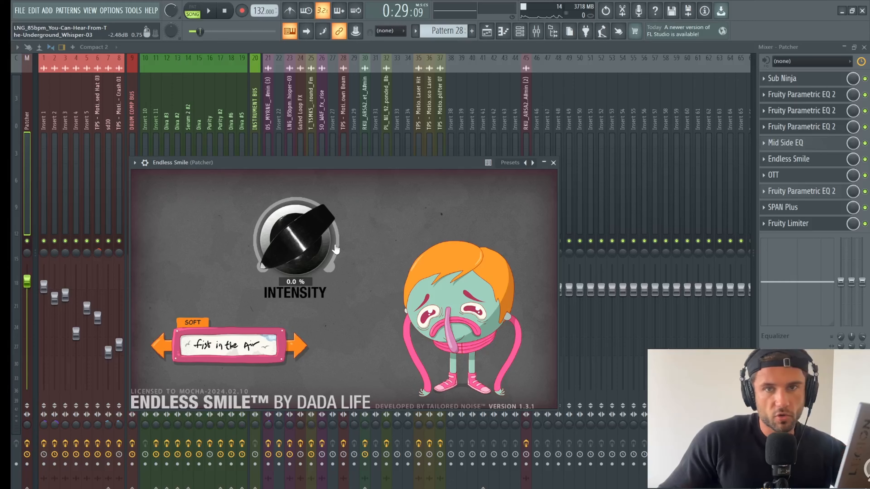
{"action": "key", "text": "ctrl+s"}
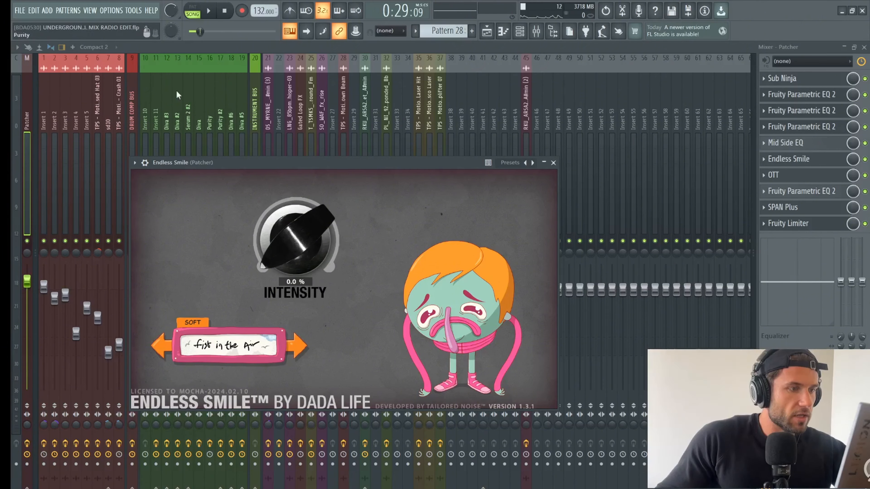
Create an automation clip for the last tweaked Intensity parameter of Endless Smile on the master.
{"action": "left_click_drag", "start_coordinate": [274, 238], "coordinate": [297, 207]}
{"action": "left_click_drag", "start_coordinate": [296, 153], "coordinate": [263, 281]}
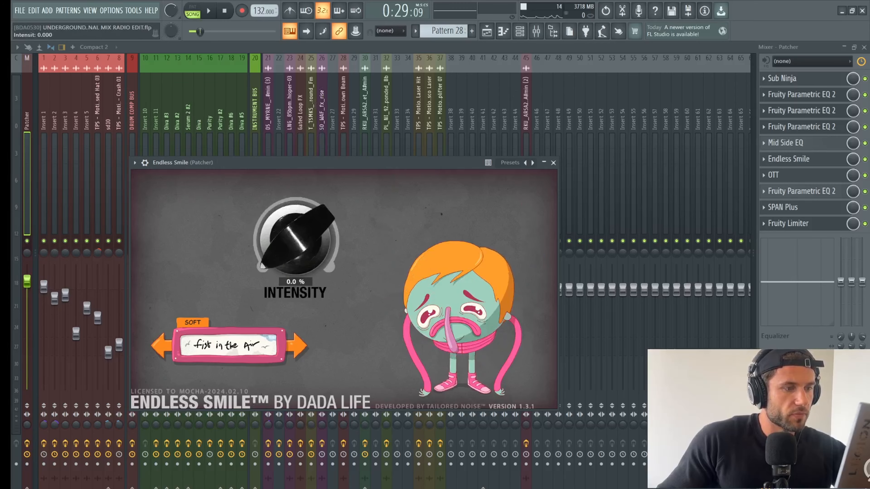
{"action": "left_click", "coordinate": [134, 11]}
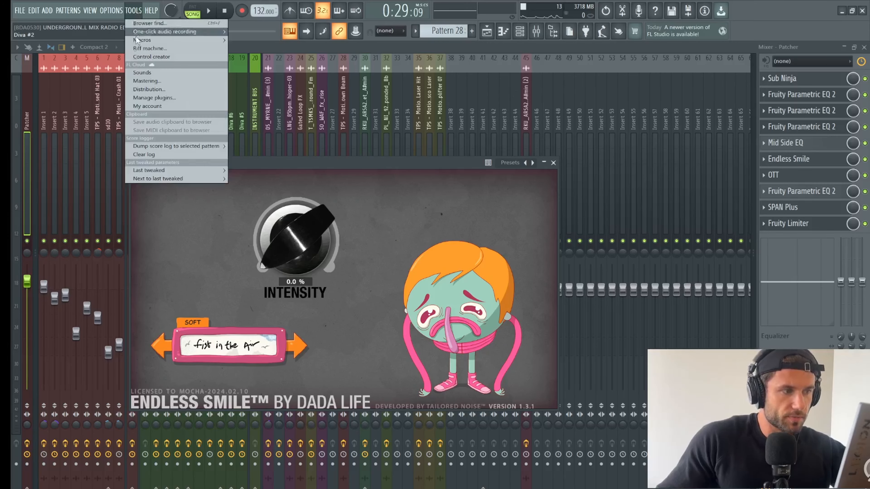
{"action": "mouse_move", "coordinate": [153, 174]}
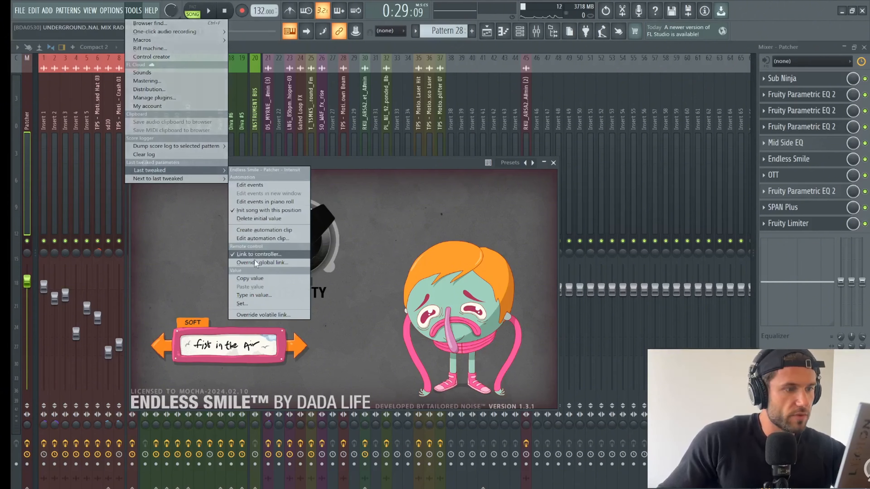
{"action": "left_click", "coordinate": [264, 232]}
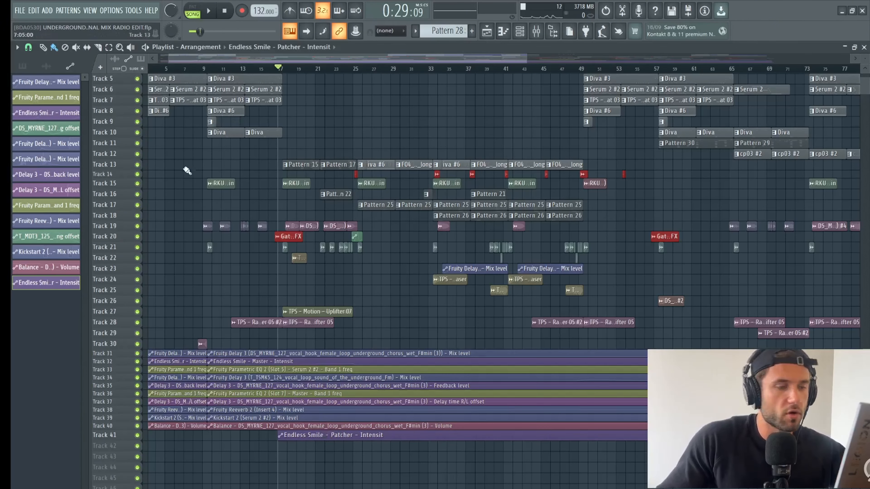
Delete the new Endless Smile Intensity automation clip from Track 41.
{"action": "left_click_drag", "start_coordinate": [308, 434], "coordinate": [141, 432]}
{"action": "left_click_drag", "start_coordinate": [216, 433], "coordinate": [226, 434]}
{"action": "right_click", "coordinate": [226, 434]}
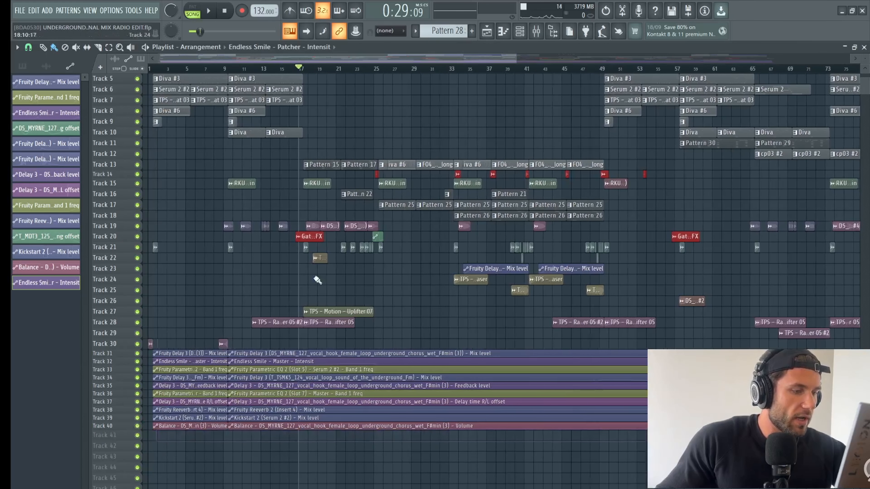
Enlarge Track 32 to show the Endless Smile Intensity automation curve and play the arrangement through its rise before bar 25.
{"action": "left_click_drag", "start_coordinate": [864, 54], "coordinate": [865, 59]}
{"action": "scroll", "coordinate": [456, 243], "scroll_direction": "down", "scroll_amount": 8}
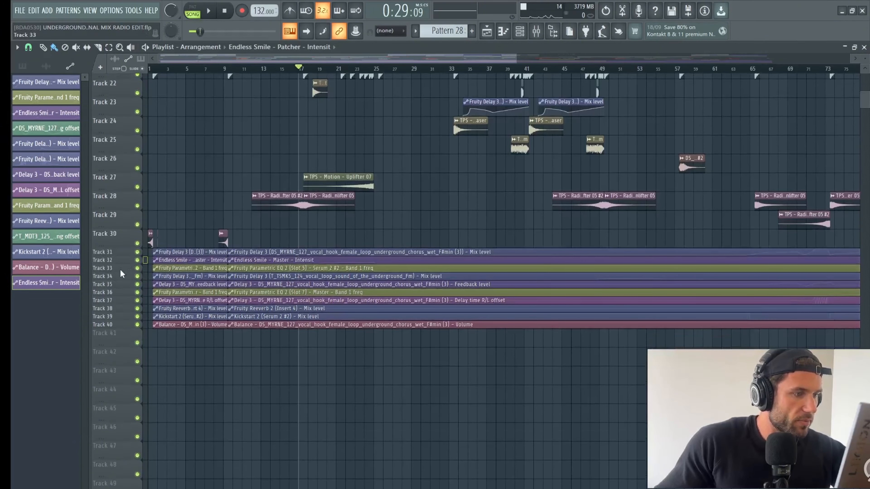
{"action": "left_click_drag", "start_coordinate": [121, 265], "coordinate": [124, 267]}
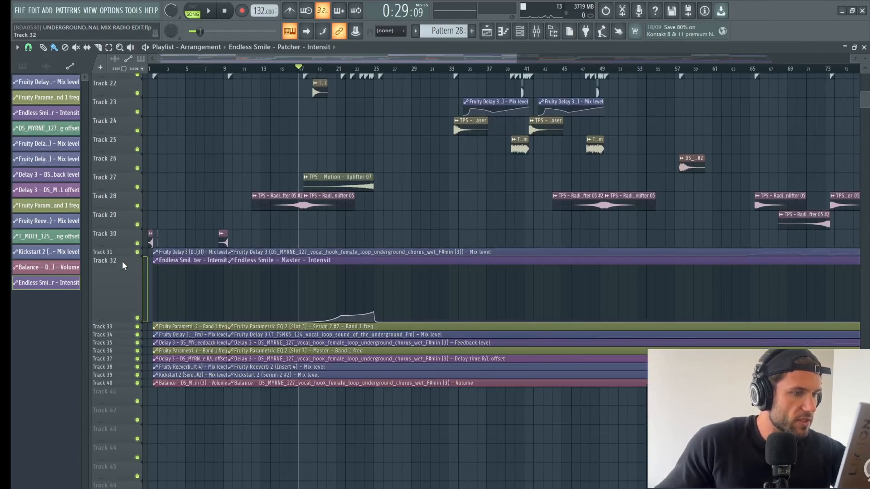
{"action": "left_click", "coordinate": [331, 67]}
{"action": "key", "text": "space"}
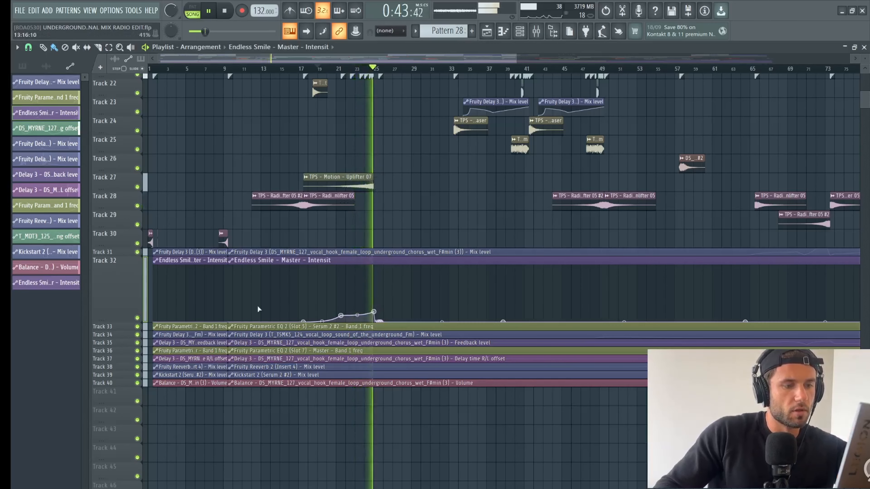
{"action": "key", "text": "space"}
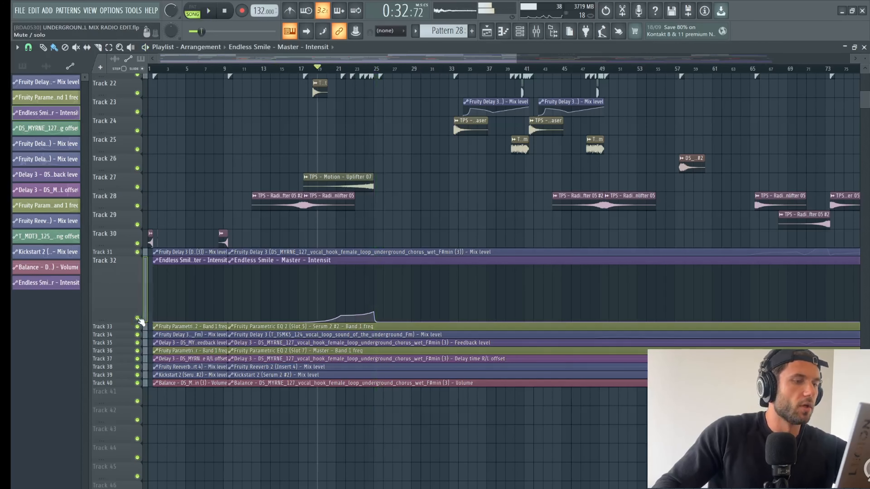
Move the playhead to bar 25 and examine the Diva #2 chord notes of Pattern 25 in the piano roll.
{"action": "scroll", "coordinate": [372, 103], "scroll_direction": "up", "scroll_amount": 6}
{"action": "left_click_drag", "start_coordinate": [372, 69], "coordinate": [377, 69]}
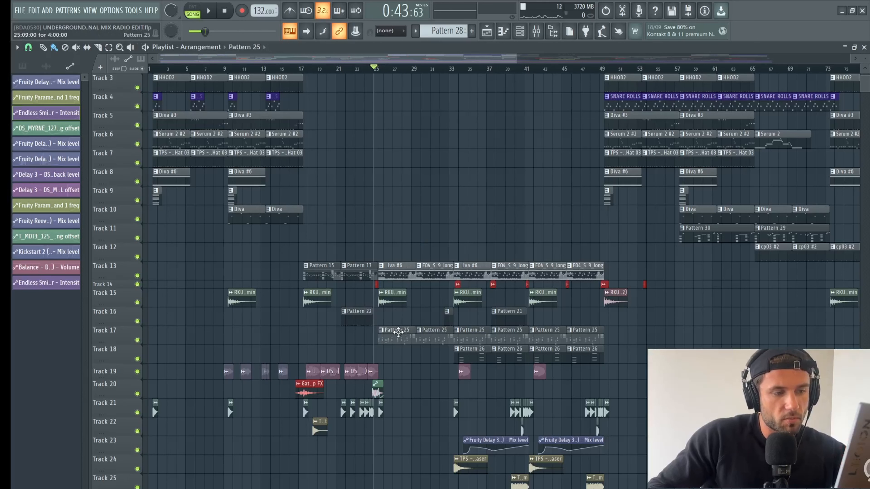
{"action": "left_click", "coordinate": [398, 331]}
{"action": "double_click", "coordinate": [399, 332]}
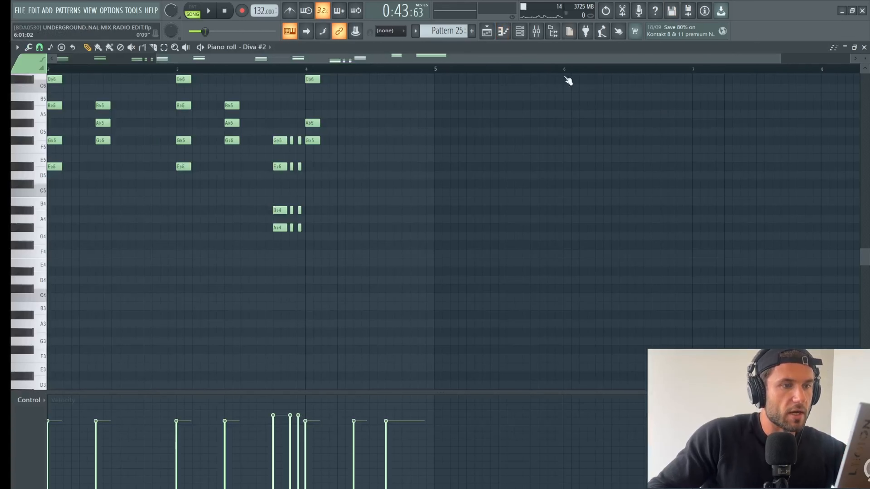
{"action": "scroll", "coordinate": [383, 97], "scroll_direction": "up", "scroll_amount": 5}
{"action": "scroll", "coordinate": [514, 64], "scroll_direction": "left", "scroll_amount": 2}
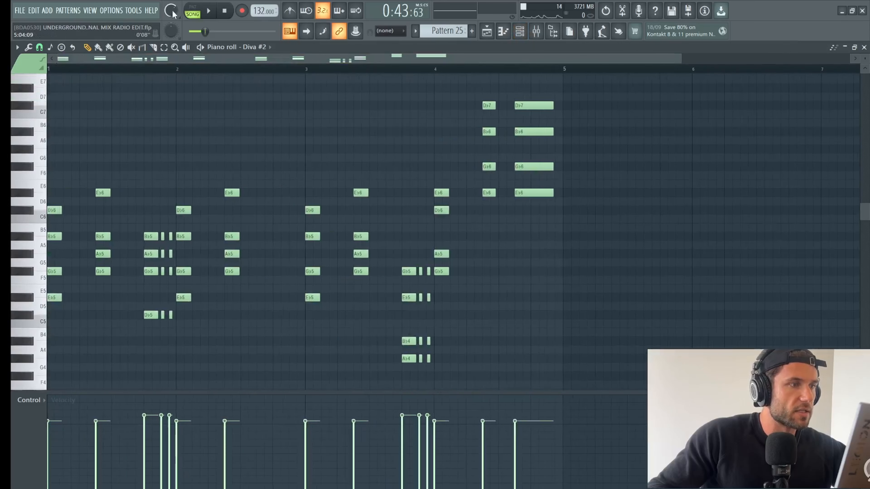
Switch playback to pattern mode and audition the Diva #2 chords of Pattern 25 on their own.
{"action": "left_click", "coordinate": [193, 12]}
{"action": "key", "text": "space"}
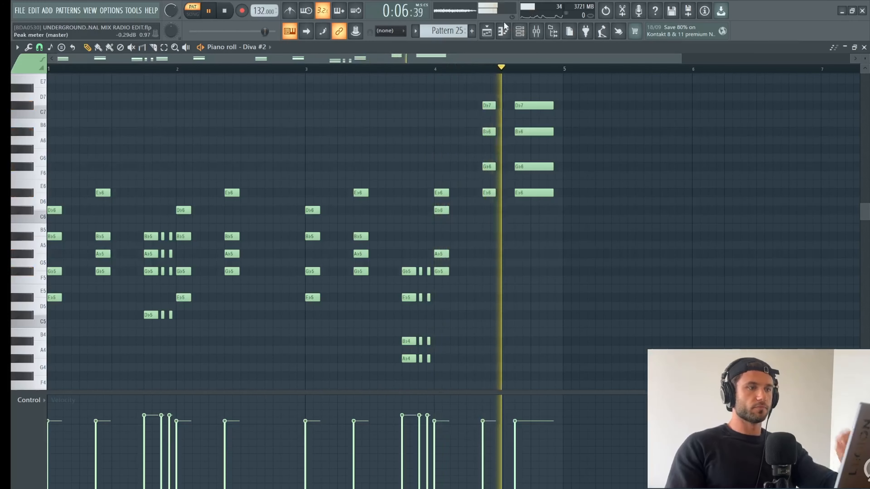
{"action": "key", "text": "space"}
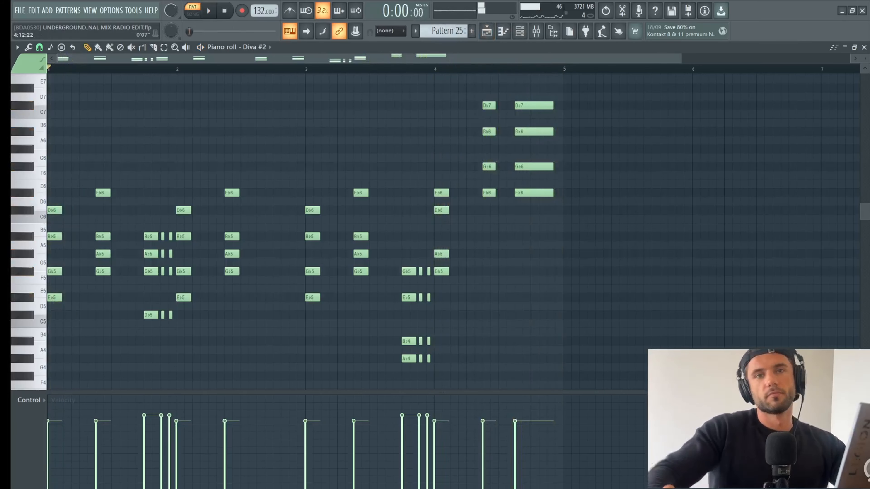
Inspect the Diva #2 synth with its PML DMT2 - PAD Felt preset.
{"action": "left_click", "coordinate": [535, 32]}
{"action": "left_click", "coordinate": [504, 32]}
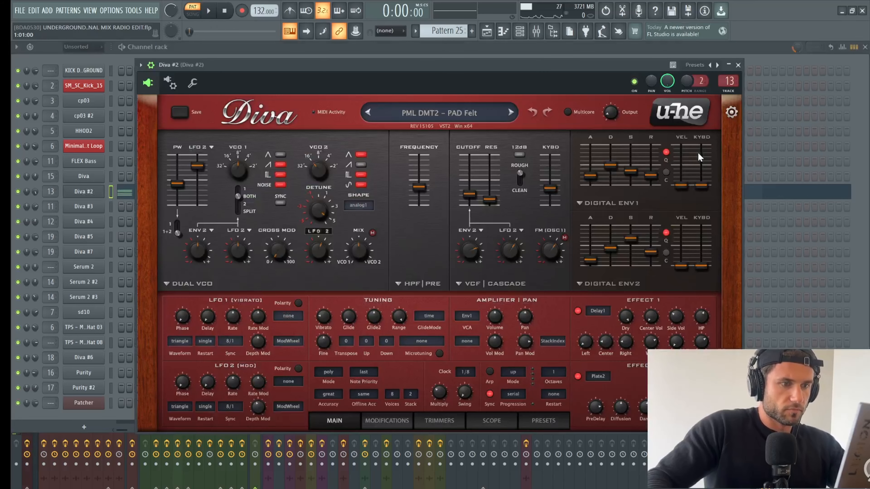
{"action": "left_click", "coordinate": [535, 45]}
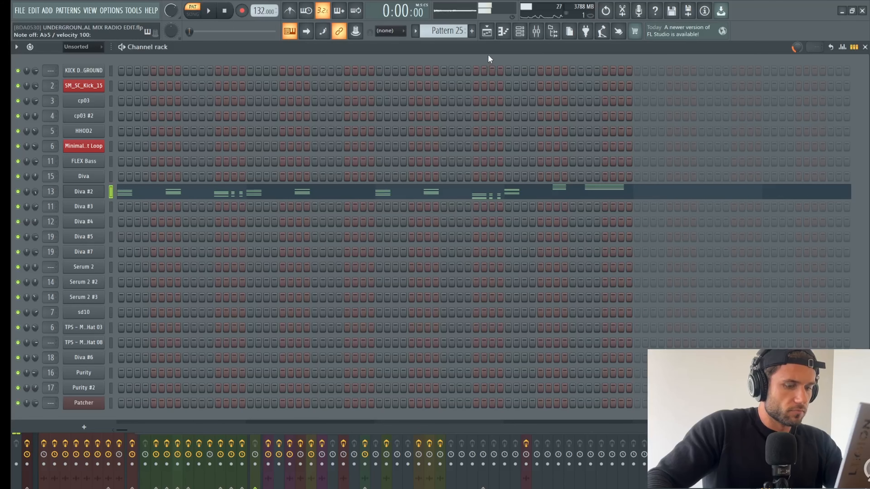
Examine the Fruity Parametric EQ 2, Fruity Stereo Enhancer, Fruity Limiter and OTT on the Diva #2 mixer track.
{"action": "left_click", "coordinate": [536, 32]}
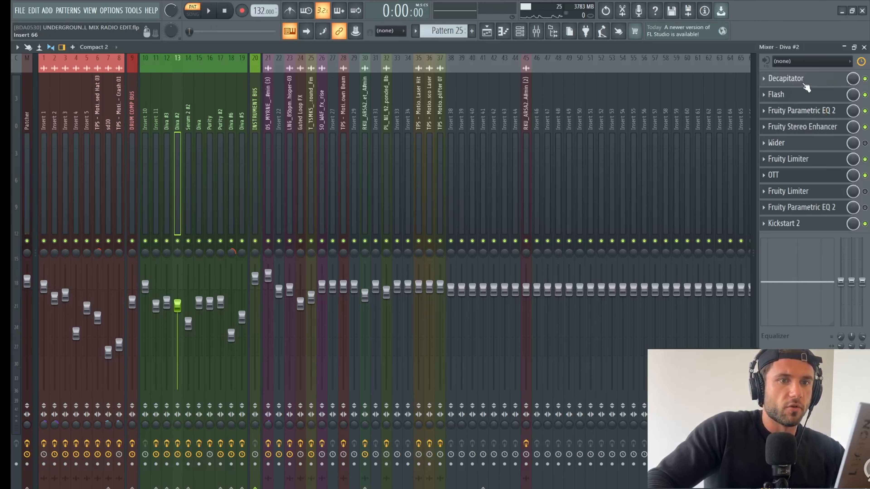
{"action": "left_click", "coordinate": [801, 110]}
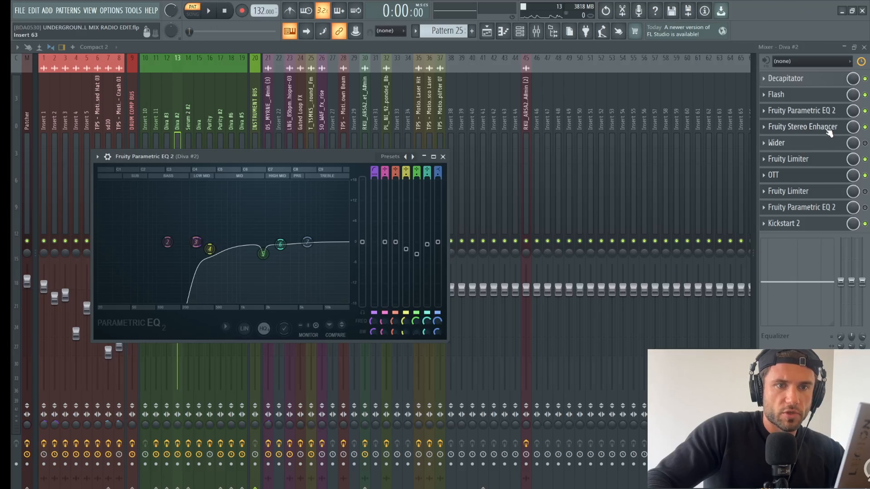
{"action": "left_click", "coordinate": [829, 131]}
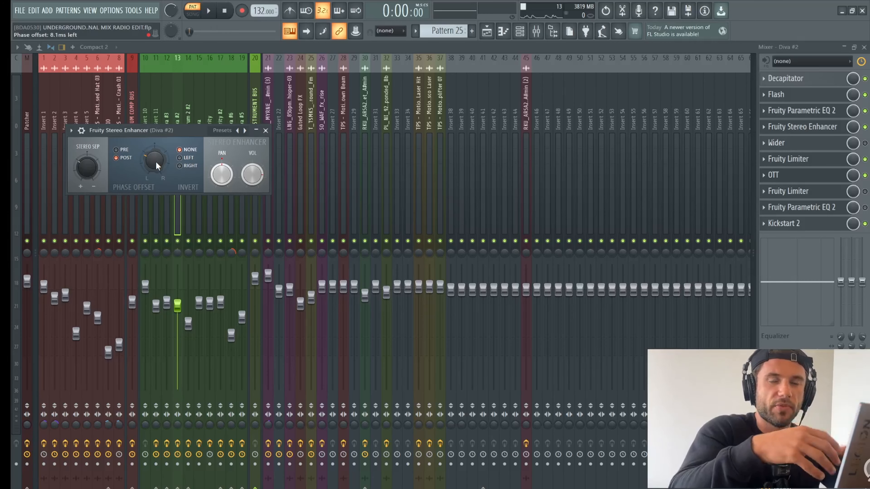
{"action": "key", "text": "ctrl+s"}
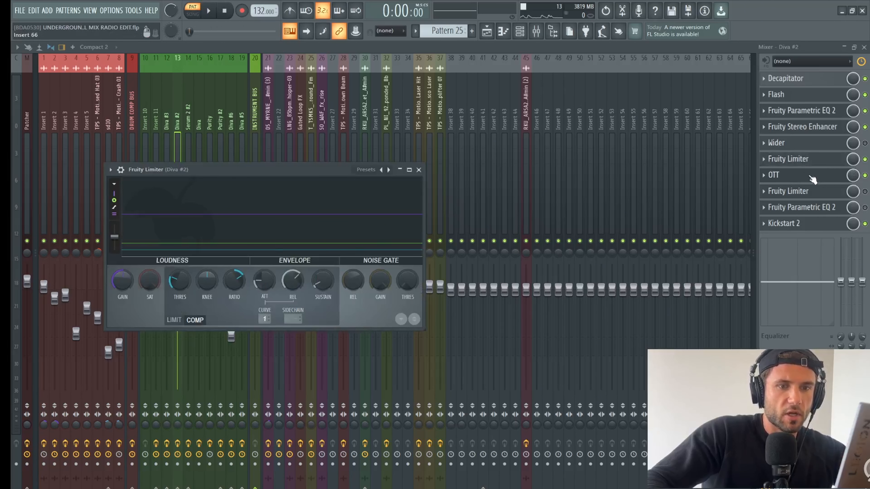
{"action": "left_click", "coordinate": [810, 177]}
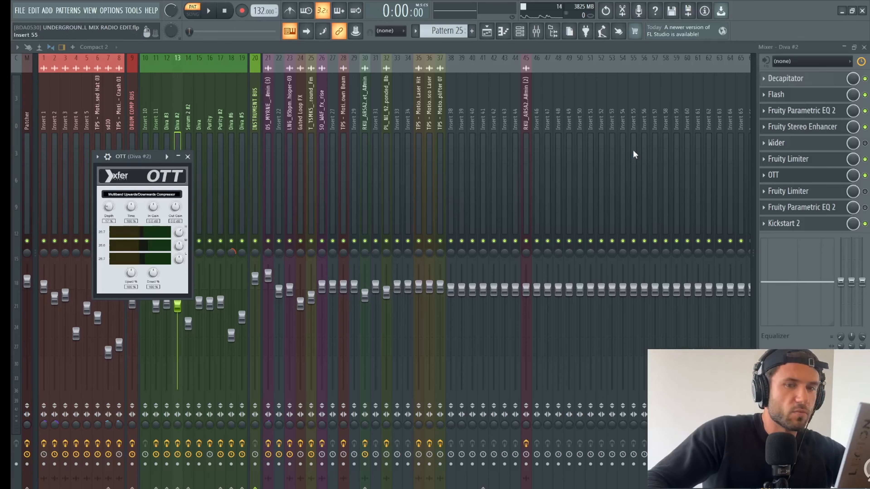
Compare the Diva #2 chords in playback with OTT bypassed and with OTT enabled.
{"action": "left_click", "coordinate": [864, 176]}
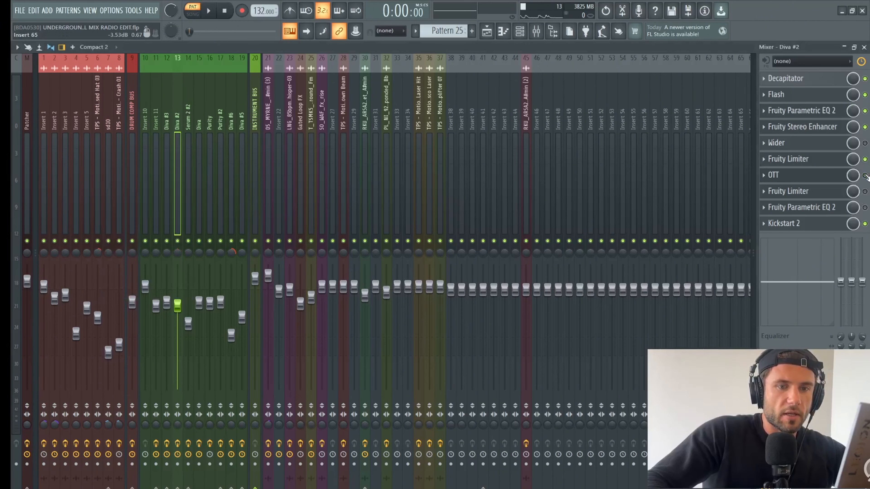
{"action": "key", "text": "space"}
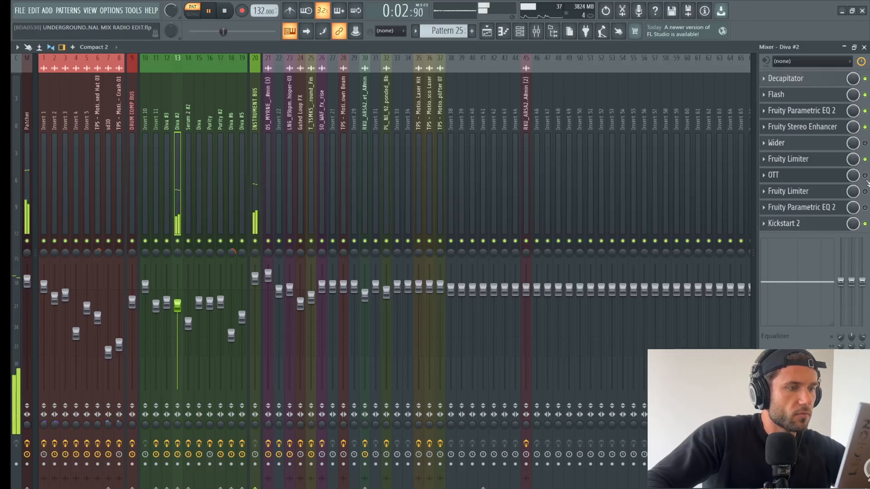
{"action": "key", "text": "space"}
{"action": "key", "text": "space"}
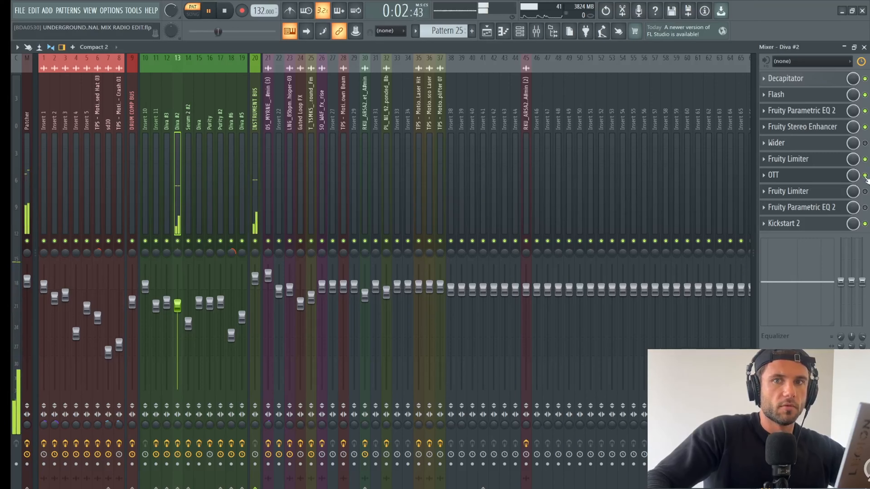
{"action": "key", "text": "space"}
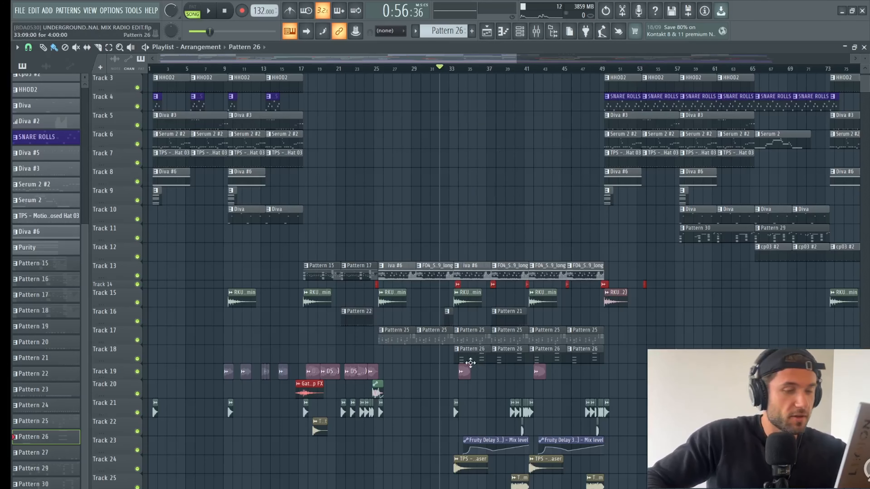
Audition Pattern 26 on its own and inspect its Diva #3 PML DMT2 - PAD Galaxies preset and piano roll notes.
{"action": "double_click", "coordinate": [476, 357]}
{"action": "left_click", "coordinate": [519, 31]}
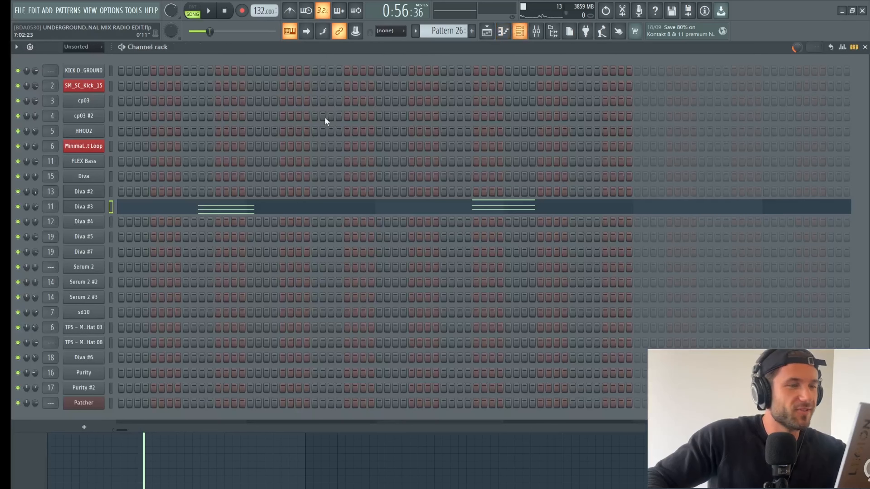
{"action": "left_click", "coordinate": [200, 10]}
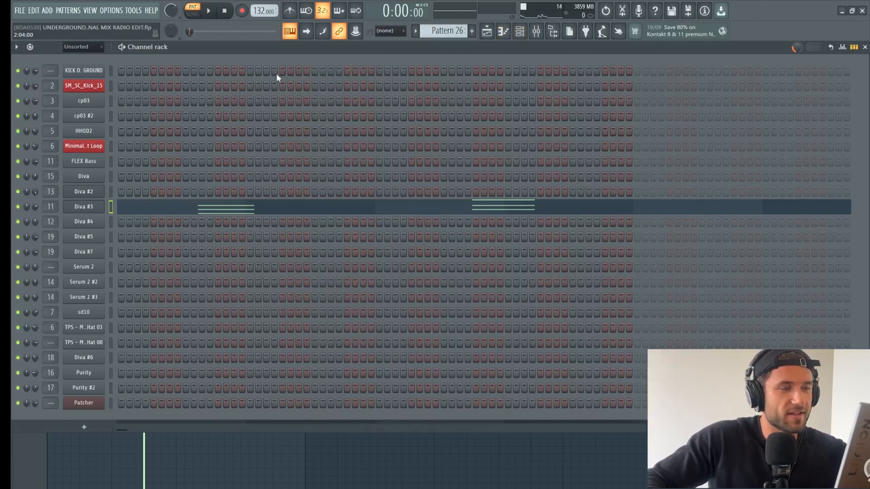
{"action": "key", "text": "space"}
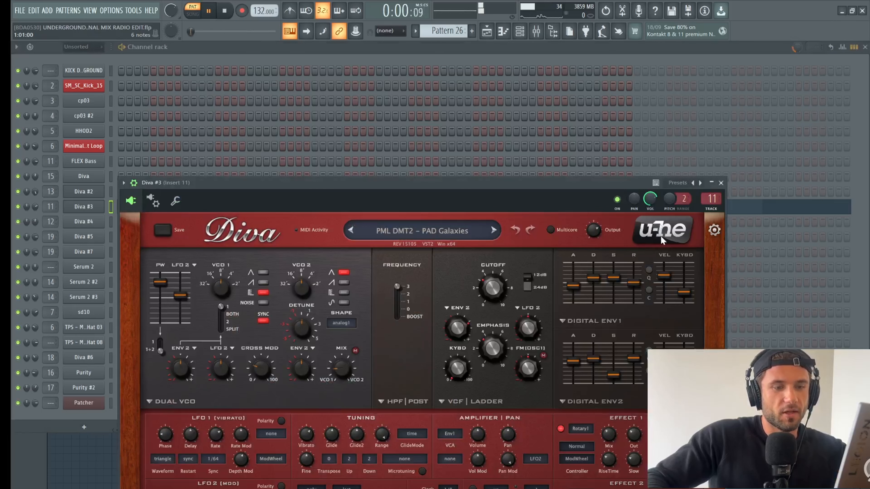
{"action": "left_click", "coordinate": [382, 54]}
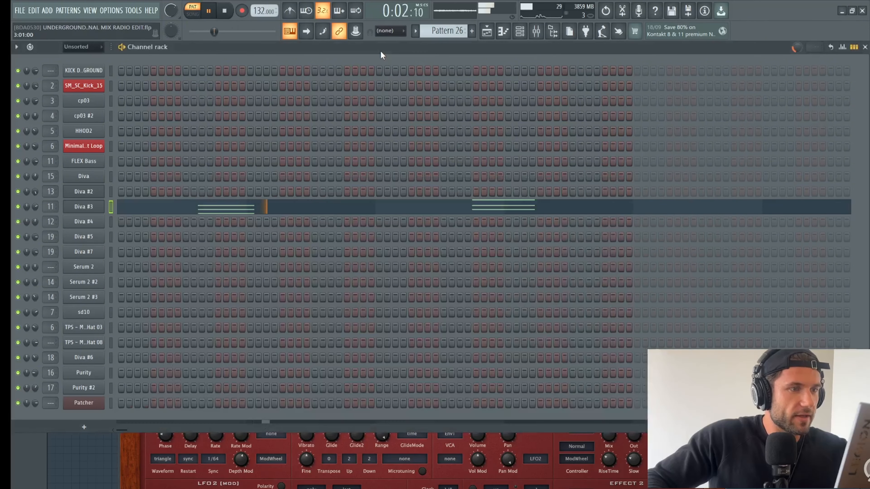
{"action": "key", "text": "space"}
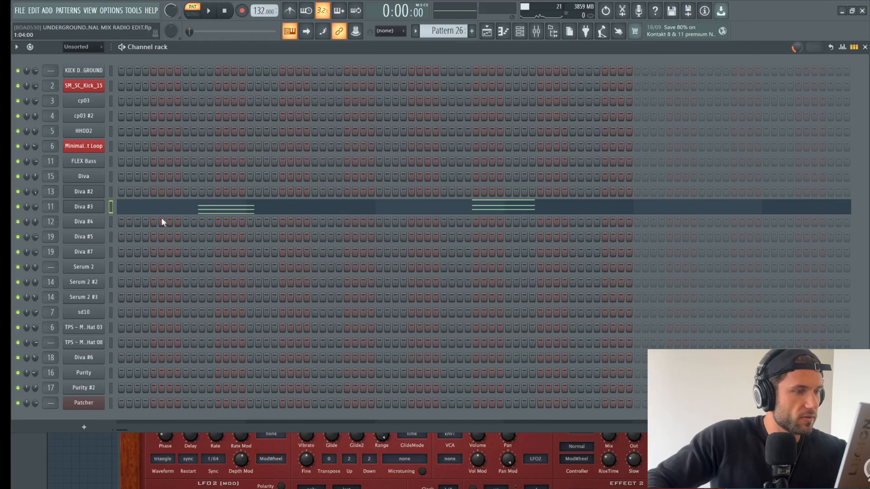
{"action": "left_click", "coordinate": [238, 211]}
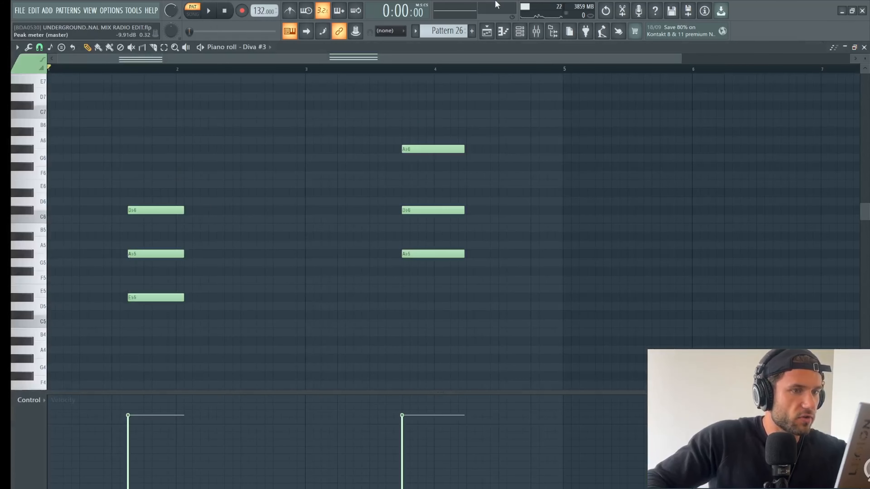
Return to the playlist and play the full arrangement from bar 33 to hear Pattern 26 in context.
{"action": "left_click", "coordinate": [486, 31]}
{"action": "left_click", "coordinate": [462, 70]}
{"action": "key", "text": "space"}
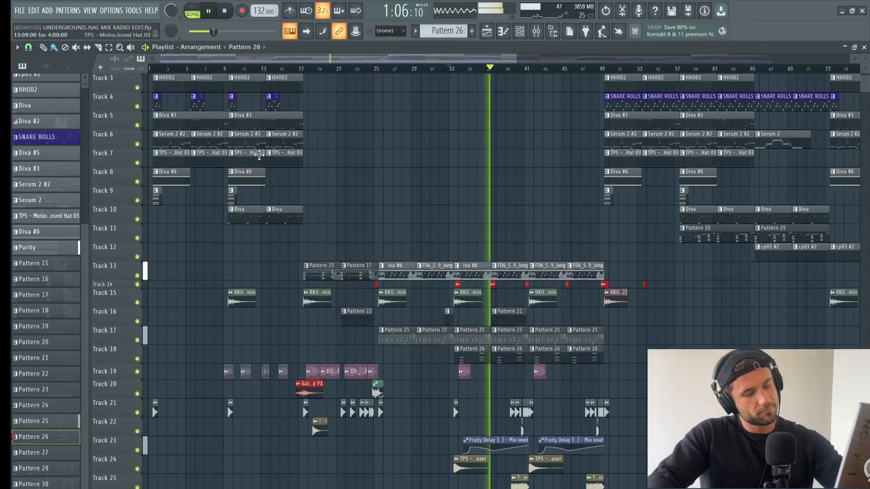
{"action": "key", "text": "space"}
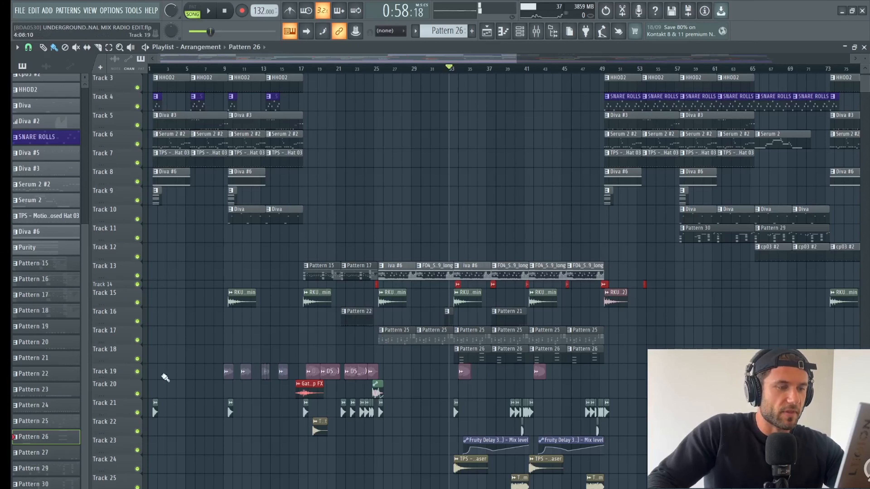
Solo Track 19 and inspect its vocal clip near bar 34, covering the sample settings and the Fruity Parametric EQ 2 on Insert 22.
{"action": "left_click", "coordinate": [137, 371], "text": "ctrl"}
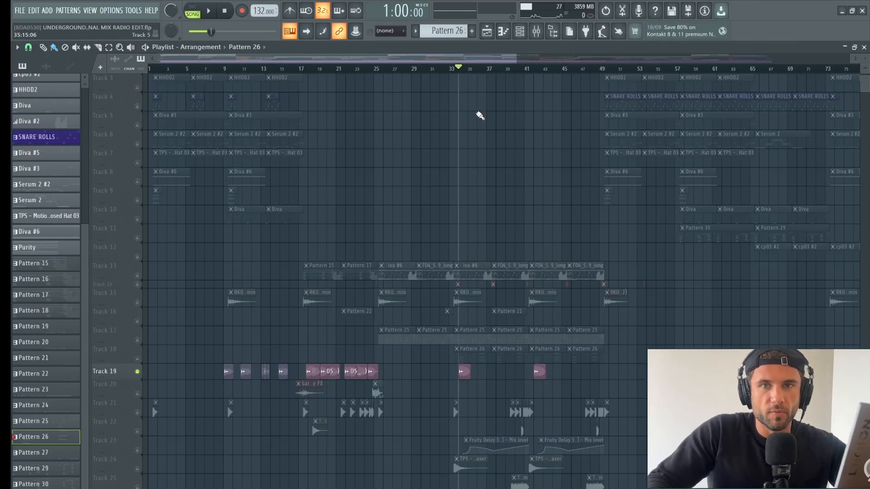
{"action": "left_click", "coordinate": [462, 371]}
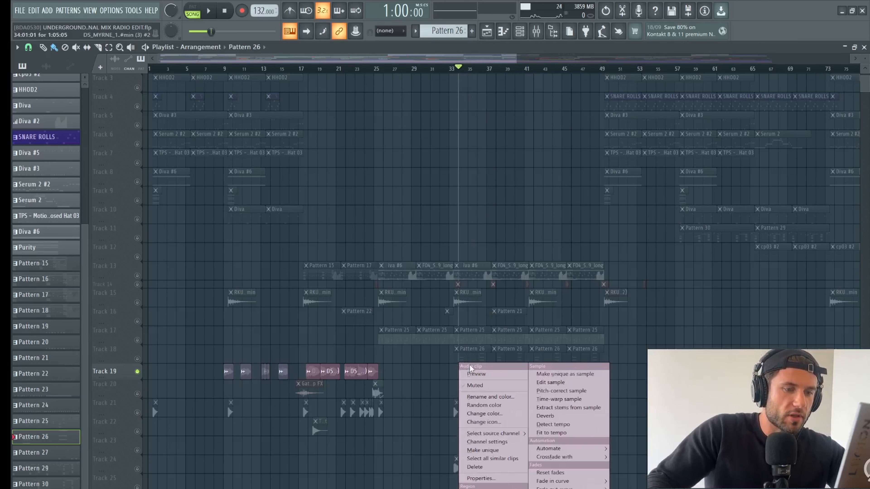
{"action": "left_click", "coordinate": [438, 372]}
{"action": "left_click", "coordinate": [466, 368]}
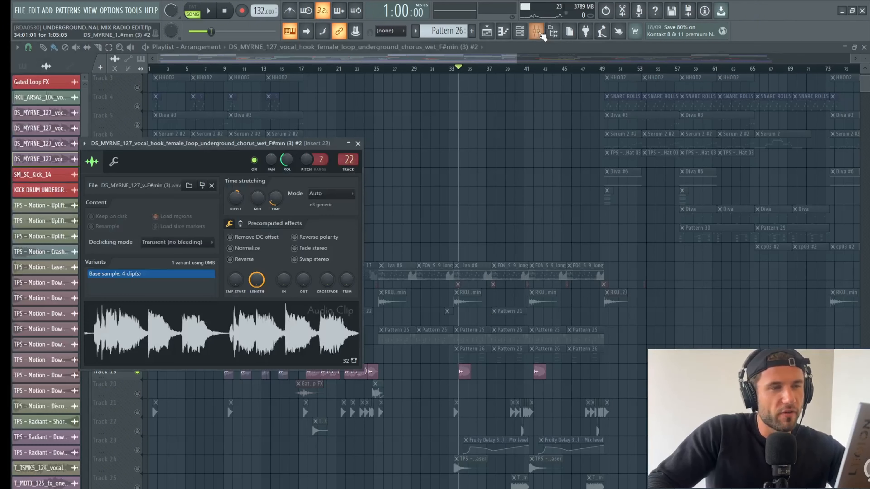
{"action": "left_click", "coordinate": [539, 32]}
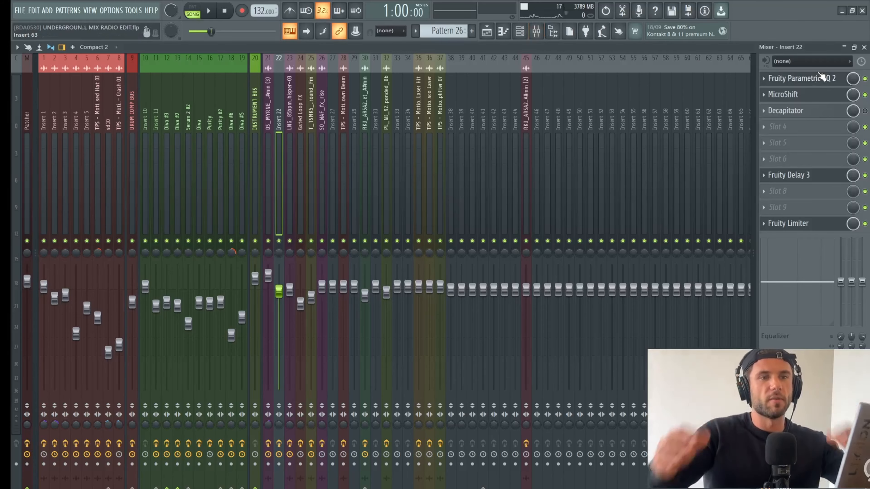
{"action": "key", "text": "space"}
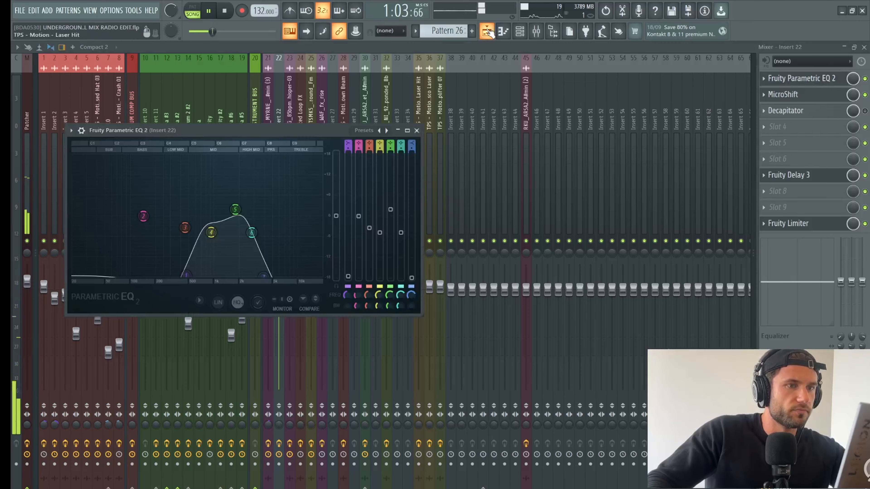
Unsolo Track 19 in the playlist and listen to the vocal within the full arrangement up to about bar 41.
{"action": "key", "text": "F5"}
{"action": "right_click", "coordinate": [138, 372]}
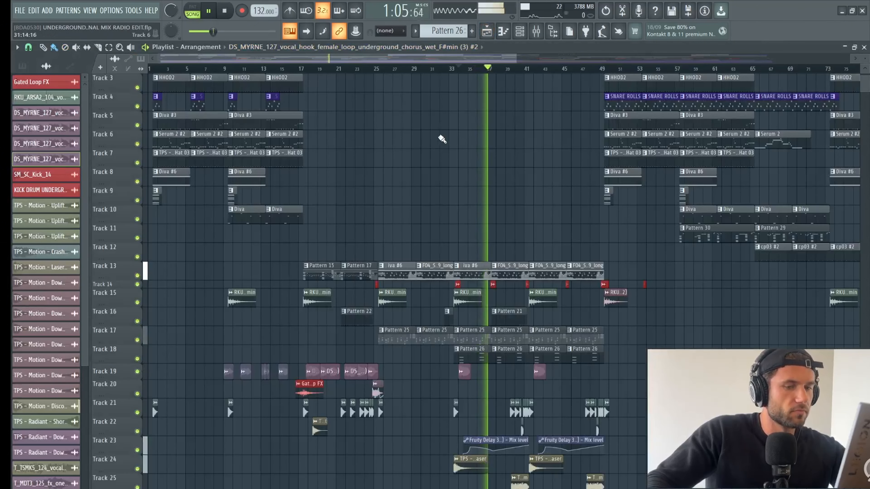
{"action": "scroll", "coordinate": [625, 308], "scroll_direction": "down", "scroll_amount": 5}
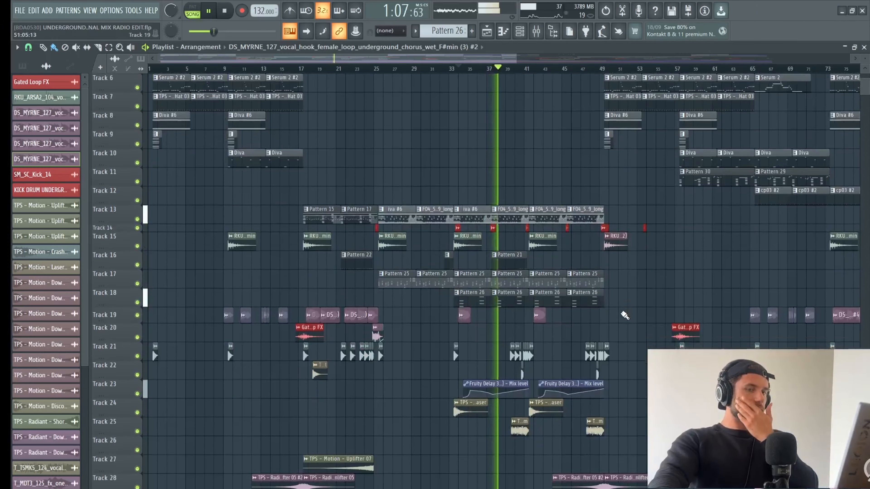
{"action": "scroll", "coordinate": [625, 294], "scroll_direction": "up", "scroll_amount": 5}
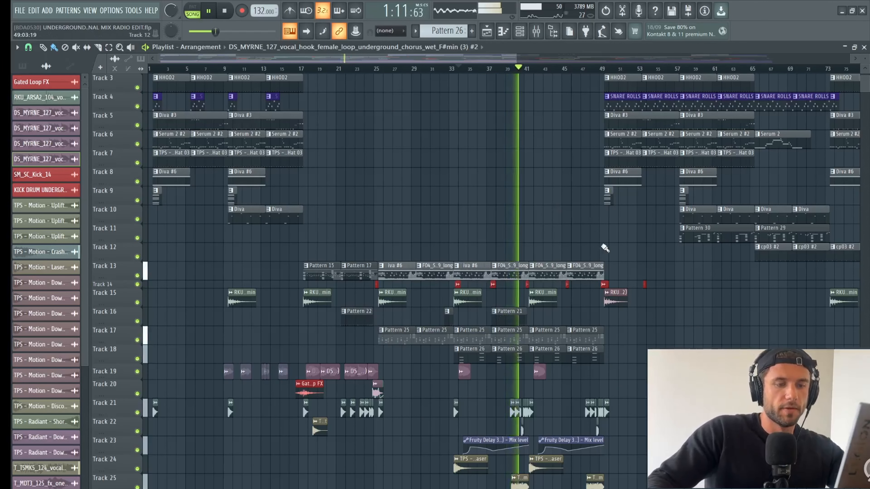
{"action": "key", "text": "space"}
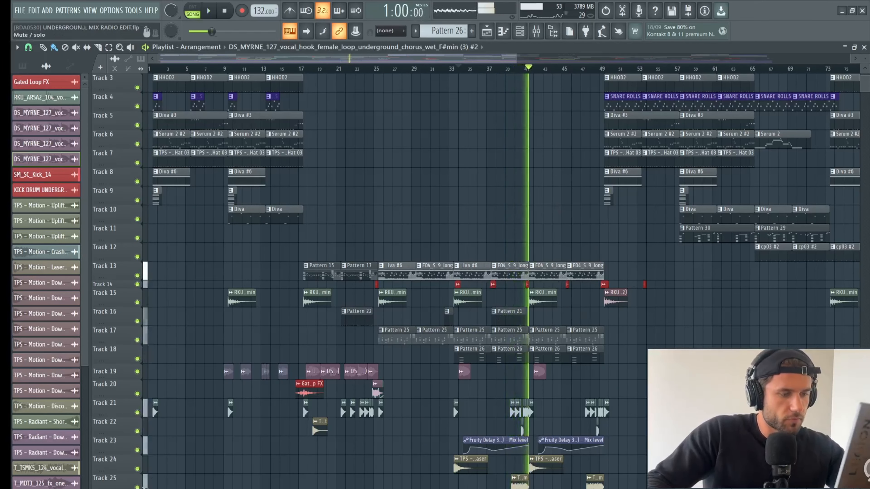
Audition Track 25 soloed from about bar 39 and inspect the sample settings of its T_TSMK5_124 sound of the underground vocal loop.
{"action": "right_click", "coordinate": [137, 487]}
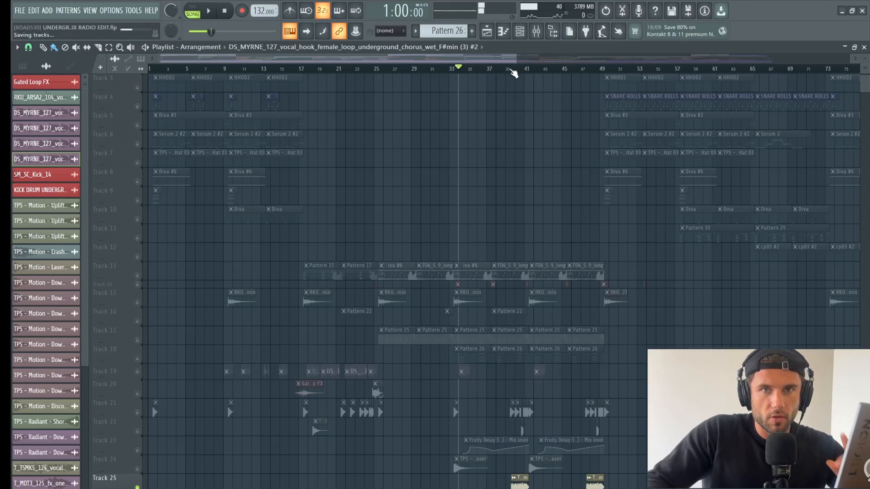
{"action": "left_click", "coordinate": [510, 69]}
{"action": "key", "text": "space"}
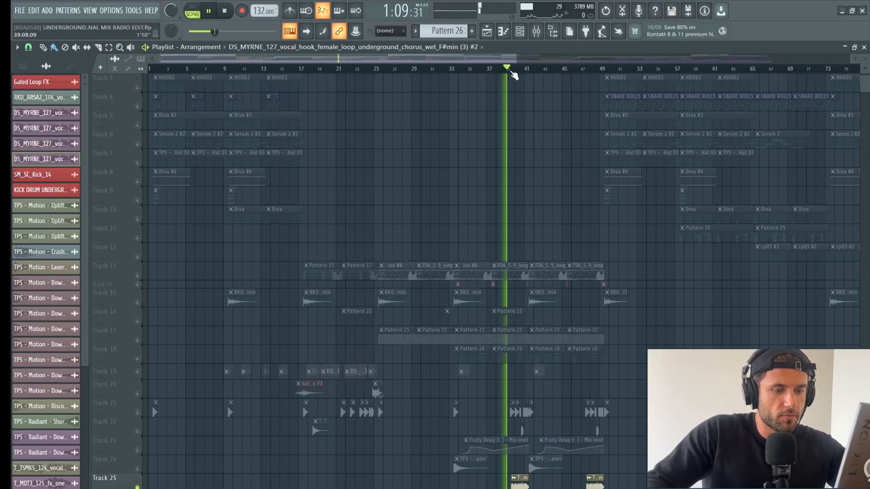
{"action": "left_click", "coordinate": [520, 482]}
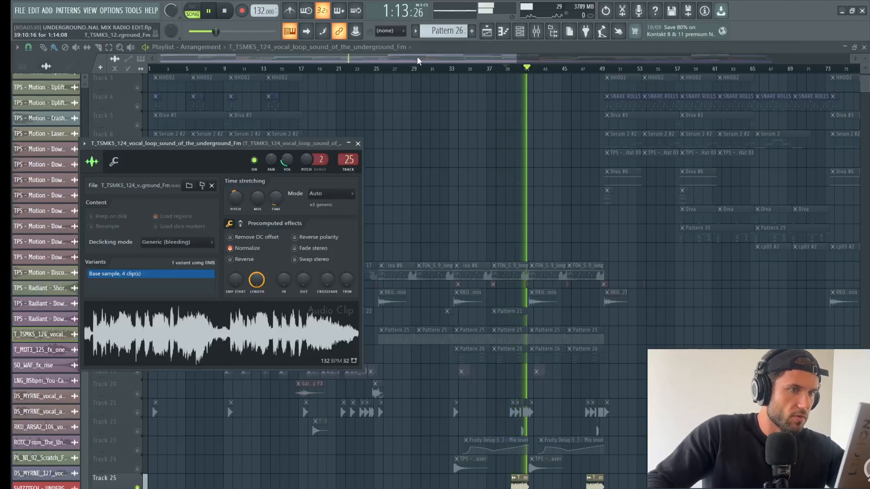
{"action": "left_click", "coordinate": [358, 146]}
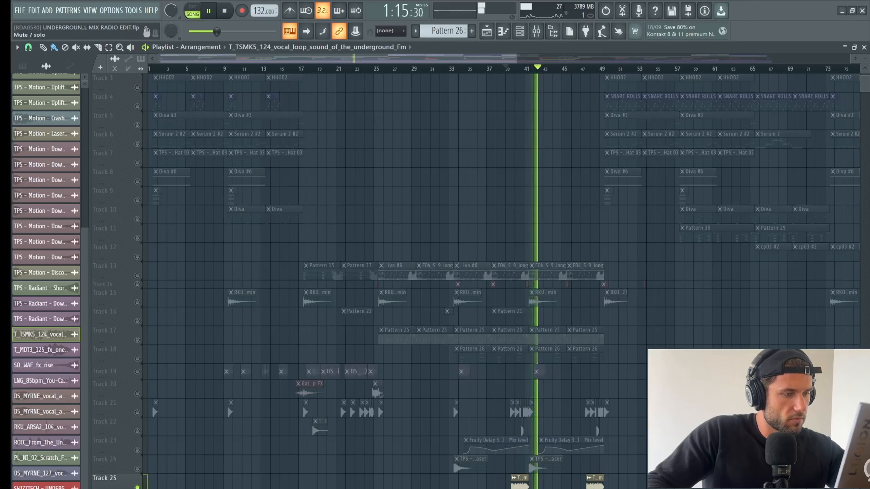
{"action": "right_click", "coordinate": [137, 486]}
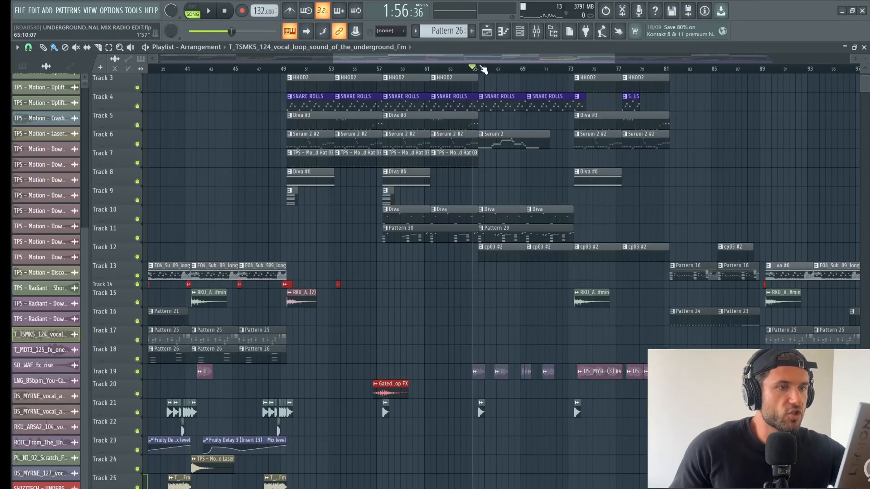
Play the full arrangement of the break from about bar 65 to about bar 73.
{"action": "key", "text": "space"}
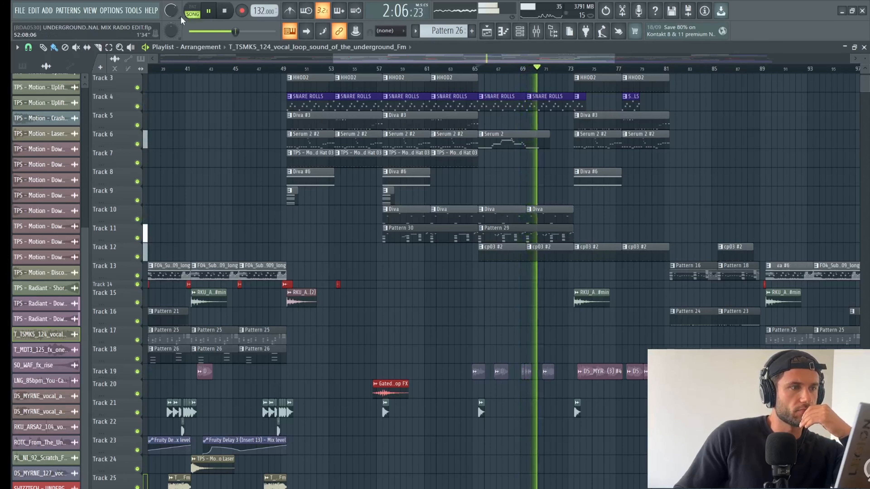
{"action": "left_click_drag", "start_coordinate": [175, 10], "coordinate": [175, 5]}
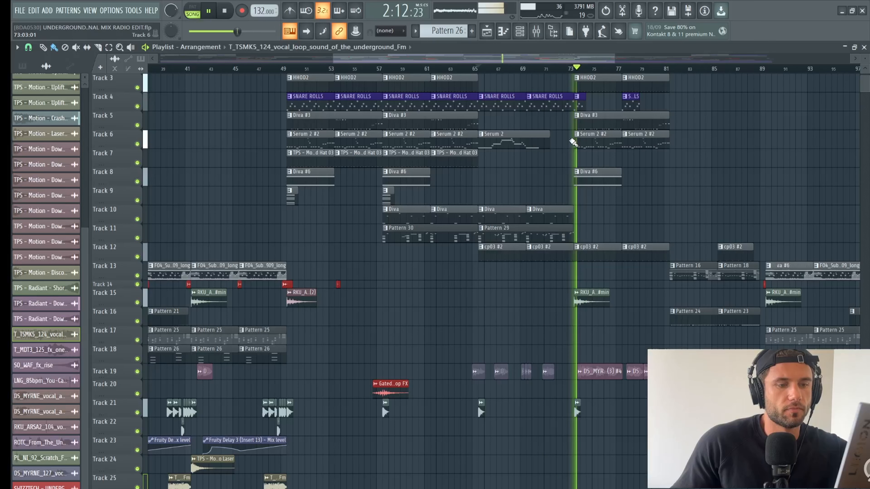
{"action": "key", "text": "space"}
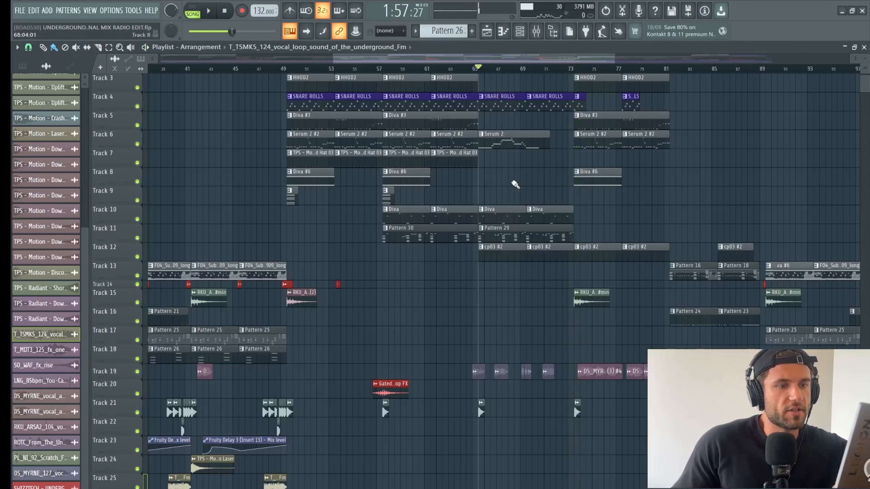
Open the Track 11 Pattern 29 clip at bar 65 and examine its Purity #2 chord and melody notes across all eight bars.
{"action": "double_click", "coordinate": [510, 237]}
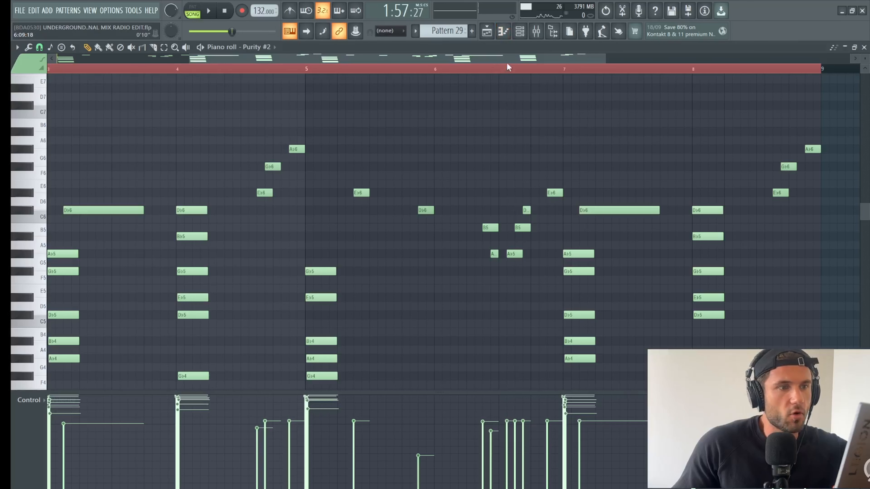
{"action": "left_click_drag", "start_coordinate": [507, 58], "coordinate": [375, 72]}
{"action": "left_click_drag", "start_coordinate": [473, 58], "coordinate": [823, 76]}
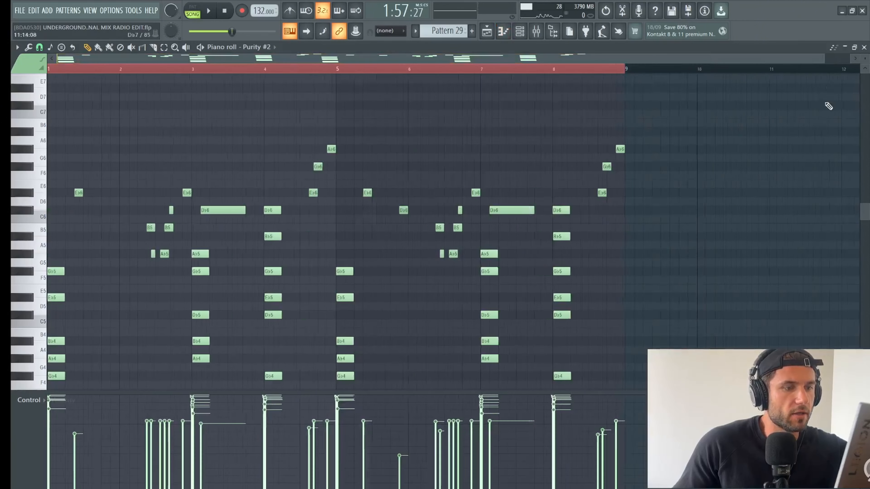
{"action": "scroll", "coordinate": [239, 247], "scroll_direction": "down", "scroll_amount": 6}
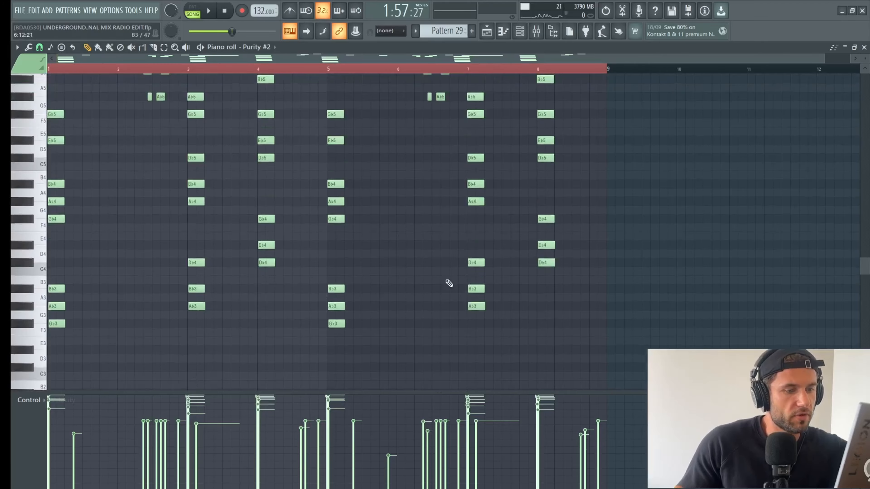
{"action": "scroll", "coordinate": [149, 179], "scroll_direction": "up", "scroll_amount": 4}
{"action": "scroll", "coordinate": [161, 151], "scroll_direction": "up", "scroll_amount": 1}
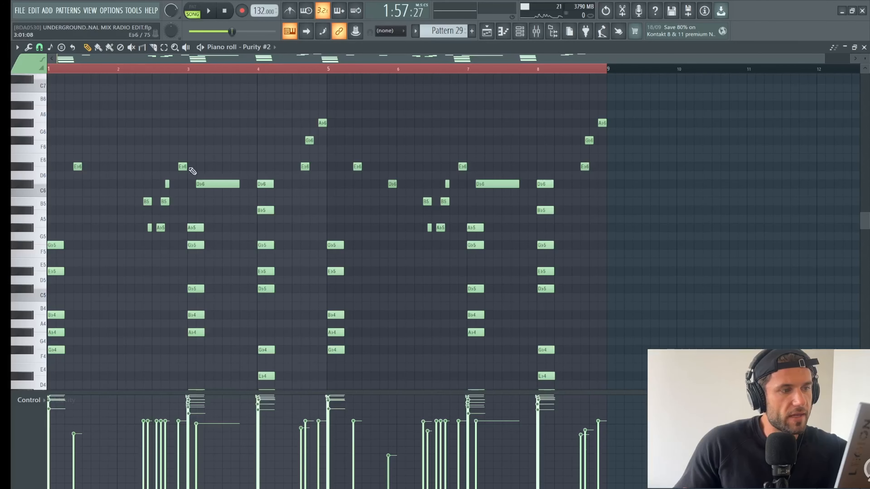
Audition Pattern 29 on its own in pattern mode, checking its Purity #2 channel in the channel rack and returning to the playlist.
{"action": "key", "text": "l"}
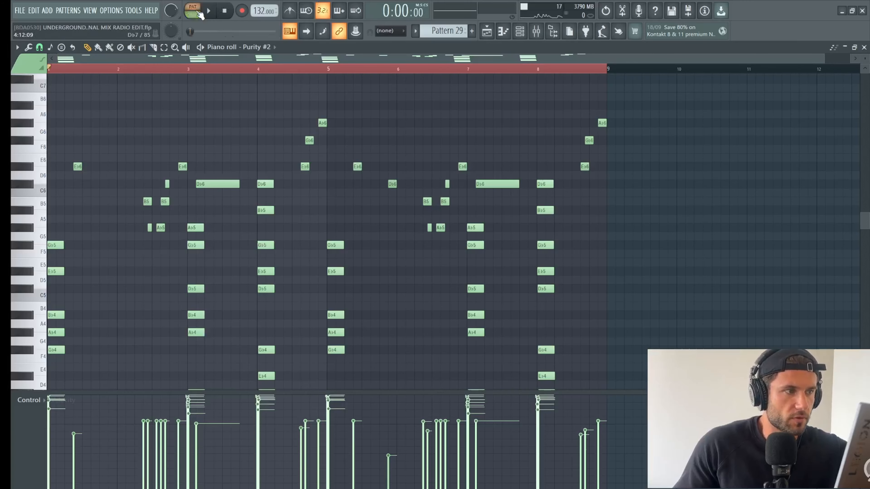
{"action": "key", "text": "space"}
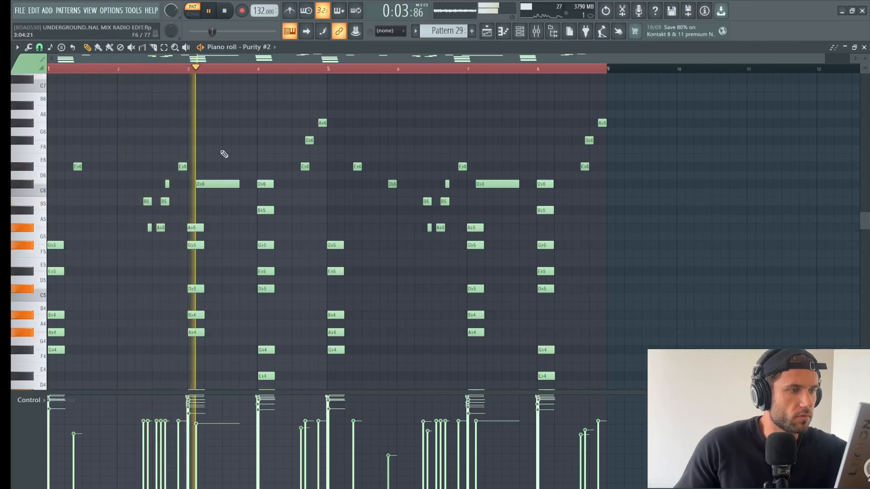
{"action": "scroll", "coordinate": [236, 154], "scroll_direction": "down", "scroll_amount": 8}
{"action": "scroll", "coordinate": [398, 192], "scroll_direction": "up", "scroll_amount": 6}
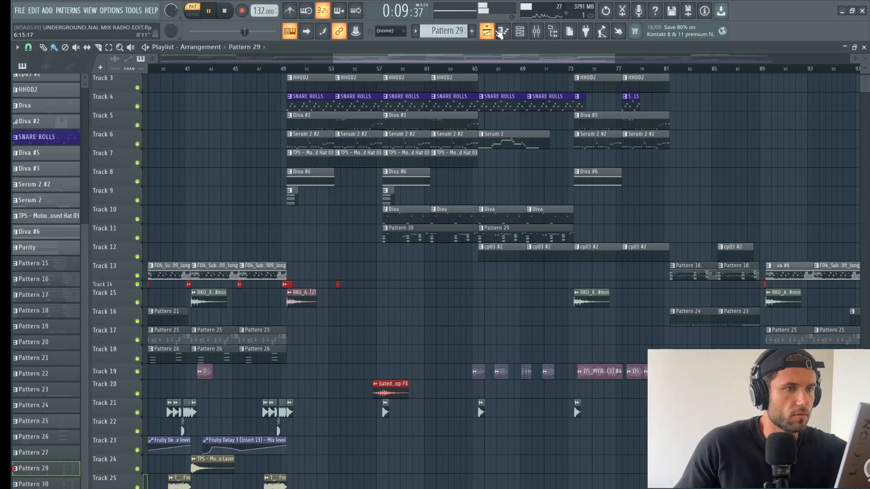
{"action": "left_click", "coordinate": [488, 30]}
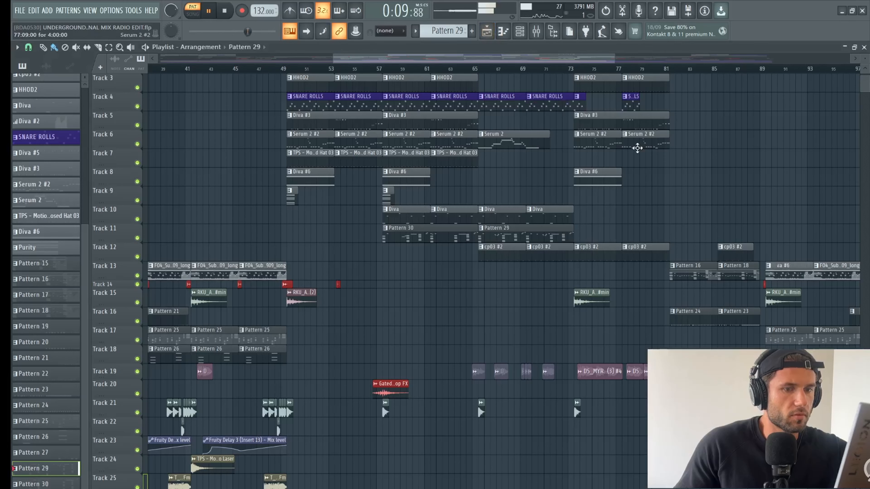
{"action": "left_click", "coordinate": [519, 31]}
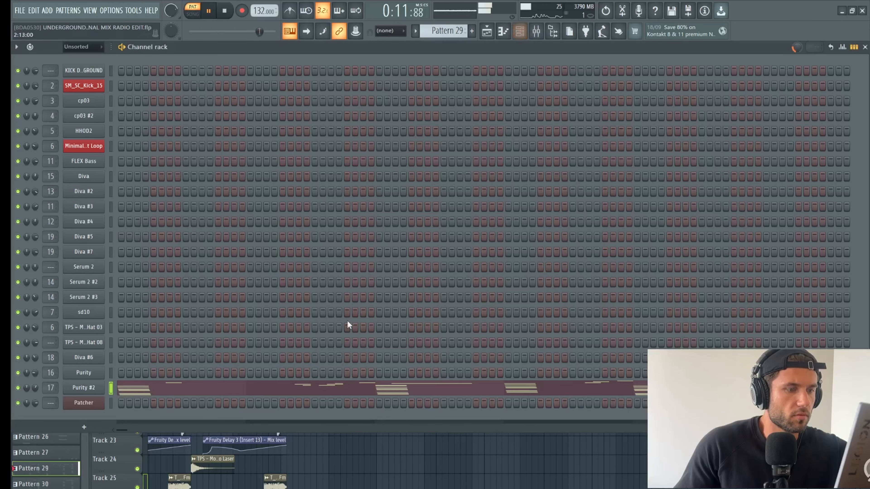
{"action": "left_click", "coordinate": [489, 34]}
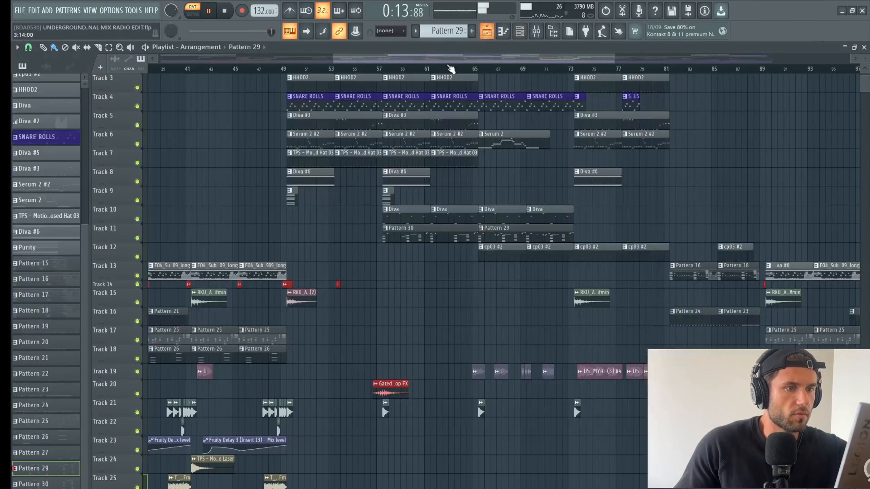
{"action": "left_click", "coordinate": [222, 13]}
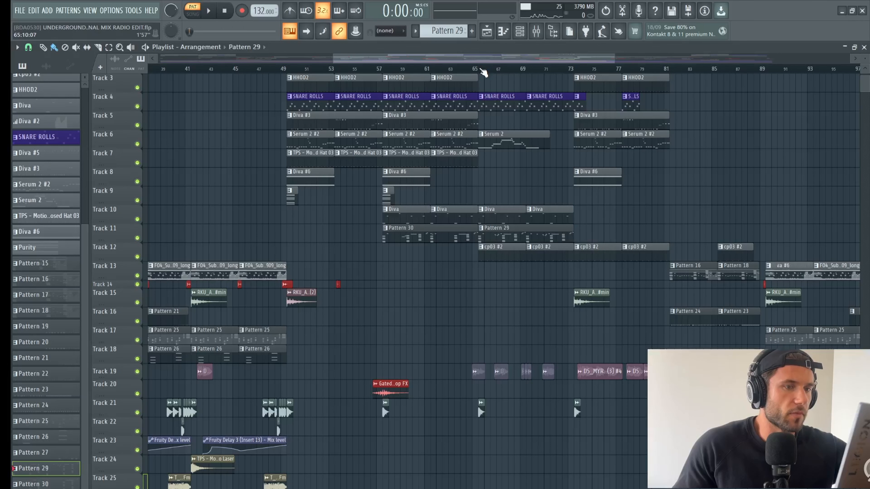
Open the Serum 2 pattern's Serum 2 #3 notes, audition the pattern on its own, and return to the playlist.
{"action": "left_click", "coordinate": [479, 69]}
{"action": "left_click", "coordinate": [486, 31]}
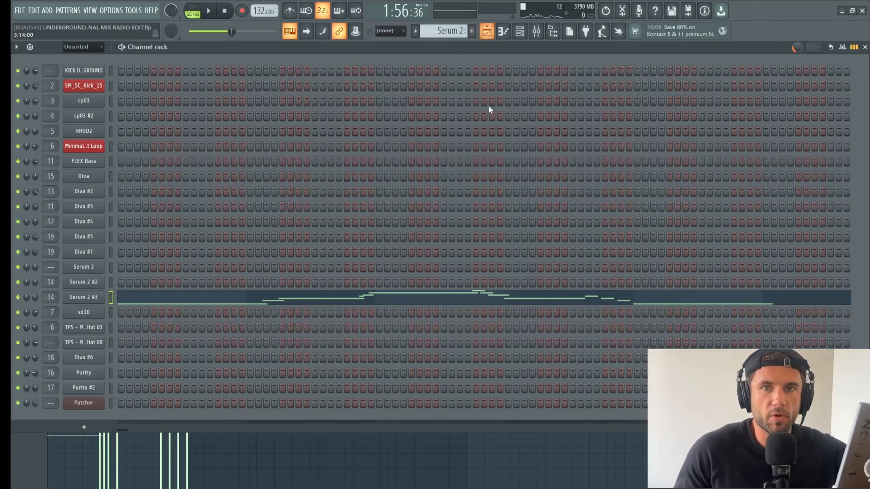
{"action": "left_click", "coordinate": [399, 301]}
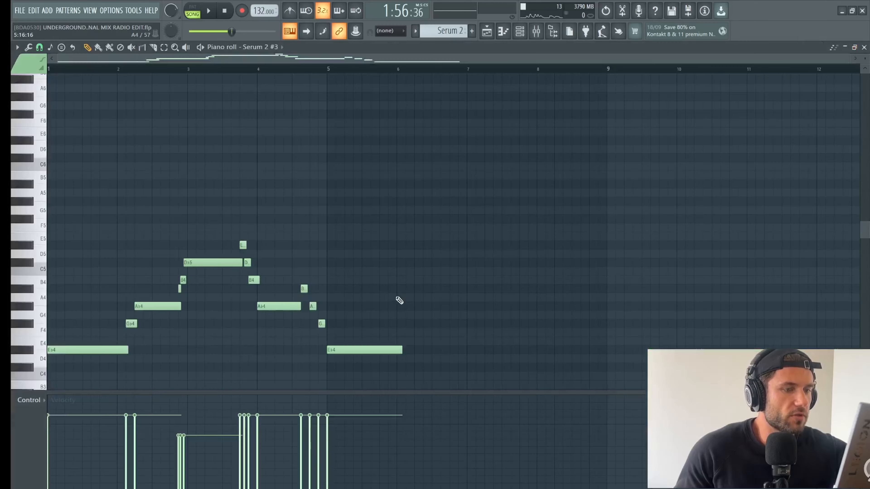
{"action": "left_click", "coordinate": [192, 7]}
{"action": "left_click", "coordinate": [209, 11]}
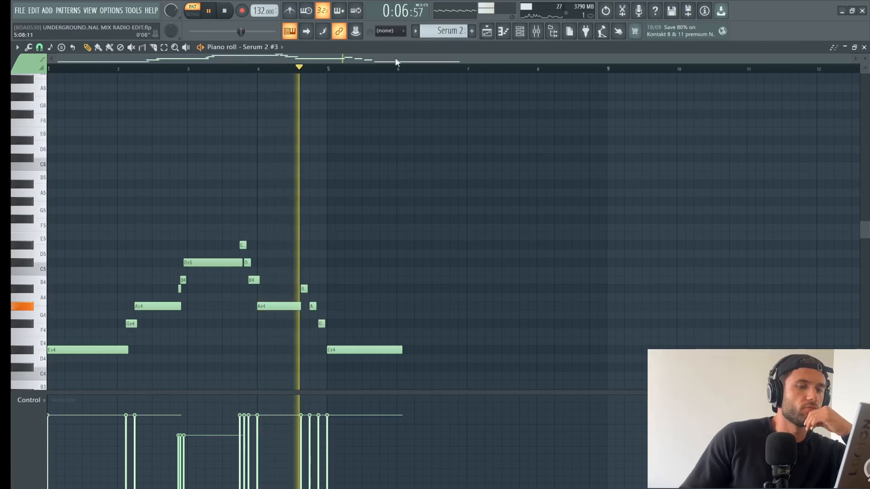
{"action": "left_click", "coordinate": [488, 31]}
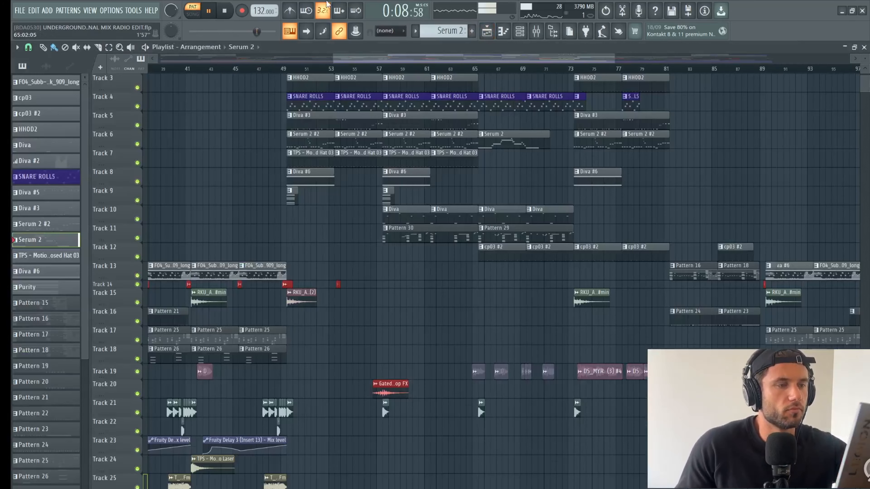
Play the full arrangement from bar 65 to hear Serum 2 and Pattern 29 together with the other break layers.
{"action": "left_click", "coordinate": [480, 69]}
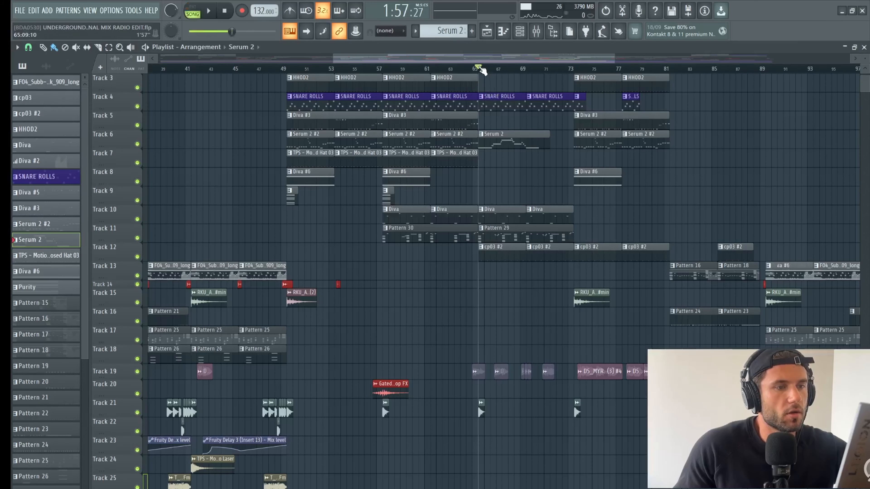
{"action": "key", "text": "space"}
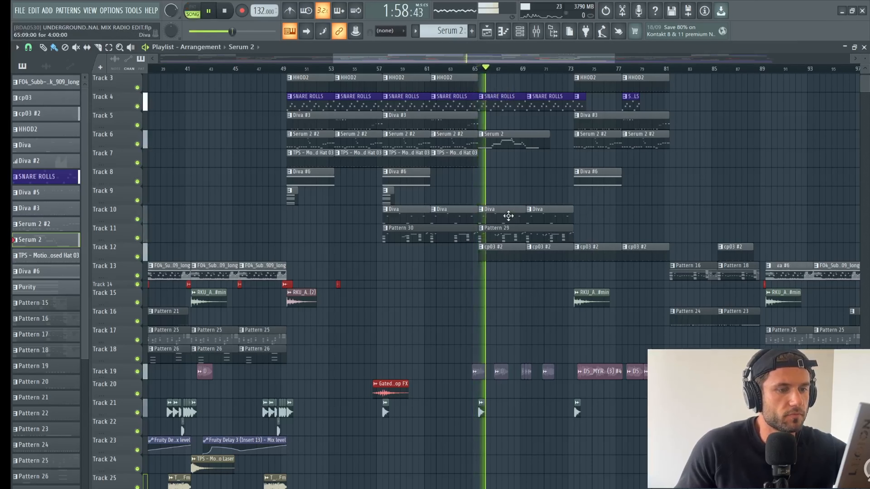
{"action": "scroll", "coordinate": [517, 212], "scroll_direction": "down", "scroll_amount": 2}
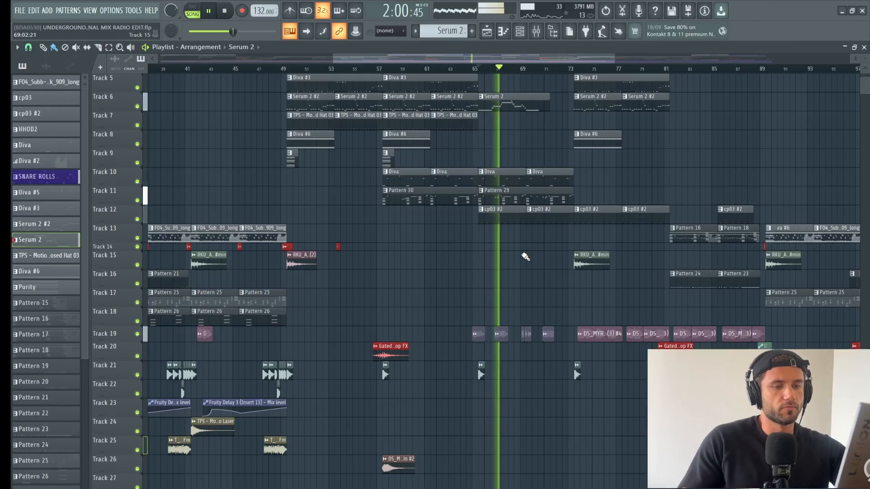
{"action": "scroll", "coordinate": [525, 256], "scroll_direction": "up", "scroll_amount": 3}
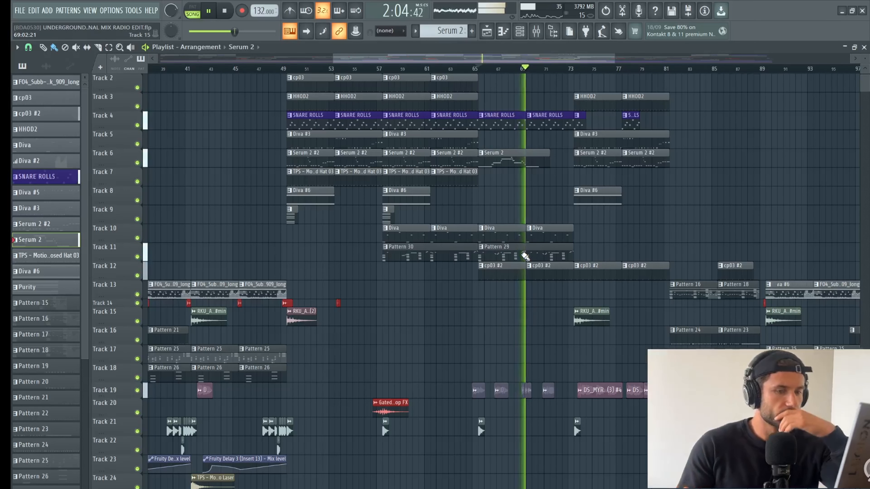
{"action": "key", "text": "space"}
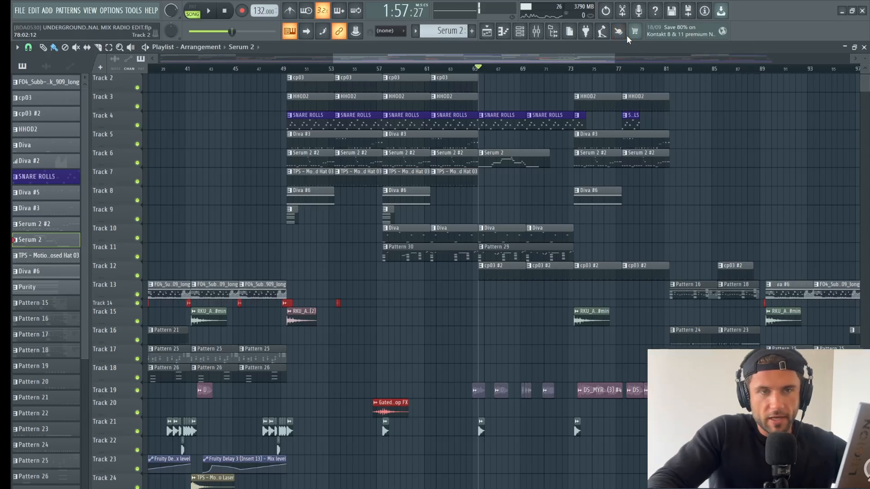
Solo Track 19 and audition its vocal chops from bar 65 with the Fruity Delay 3 mix level automation on Track 31 enabled.
{"action": "left_click_drag", "start_coordinate": [586, 62], "coordinate": [592, 65]}
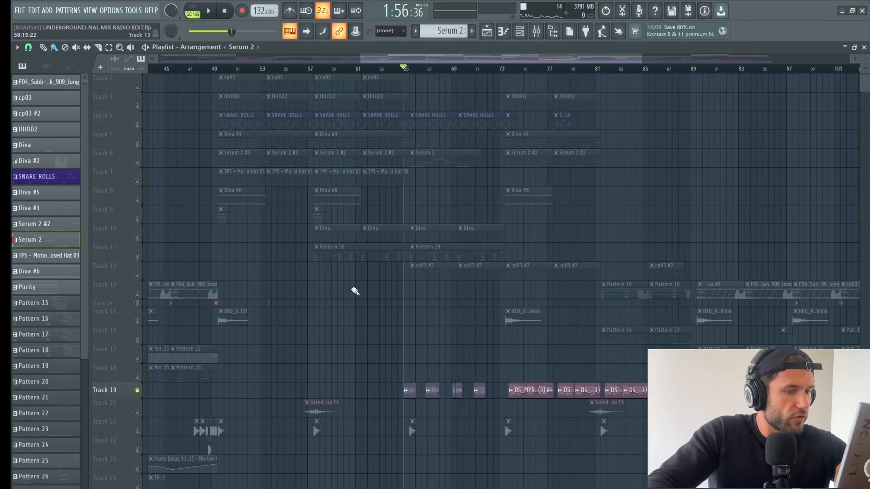
{"action": "key", "text": "space"}
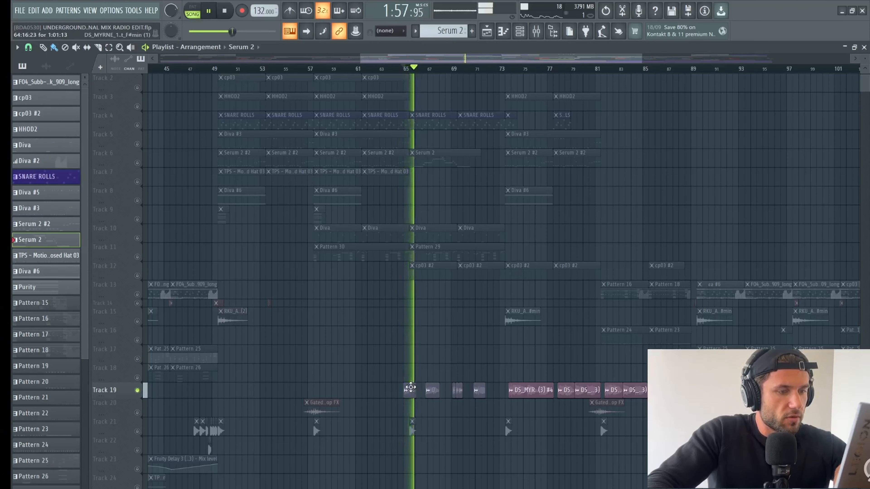
{"action": "scroll", "coordinate": [185, 409], "scroll_direction": "down", "scroll_amount": 5}
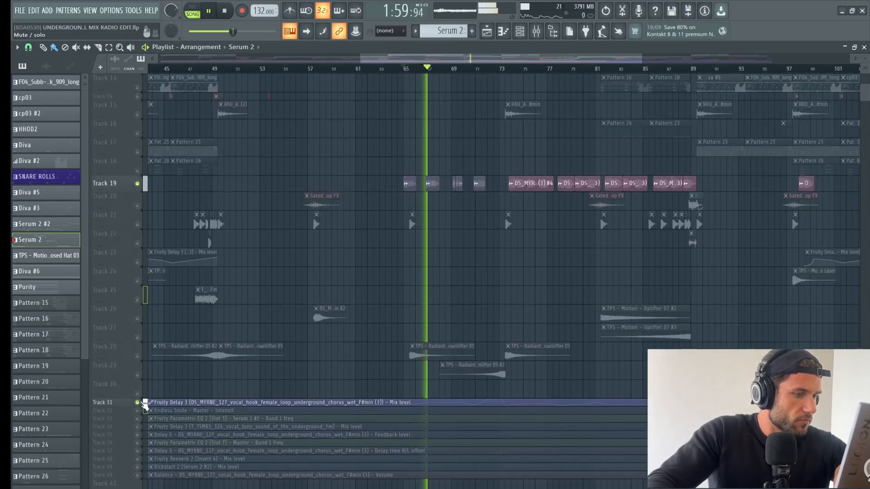
{"action": "scroll", "coordinate": [378, 246], "scroll_direction": "up", "scroll_amount": 6}
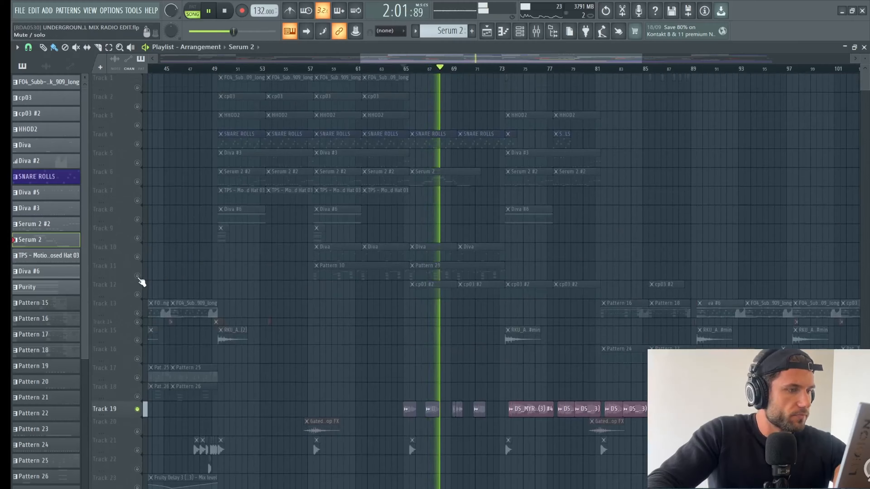
Bring in Track 11, Track 6 and the snare rolls on Track 4 alongside the playing vocal chops.
{"action": "left_click", "coordinate": [137, 275]}
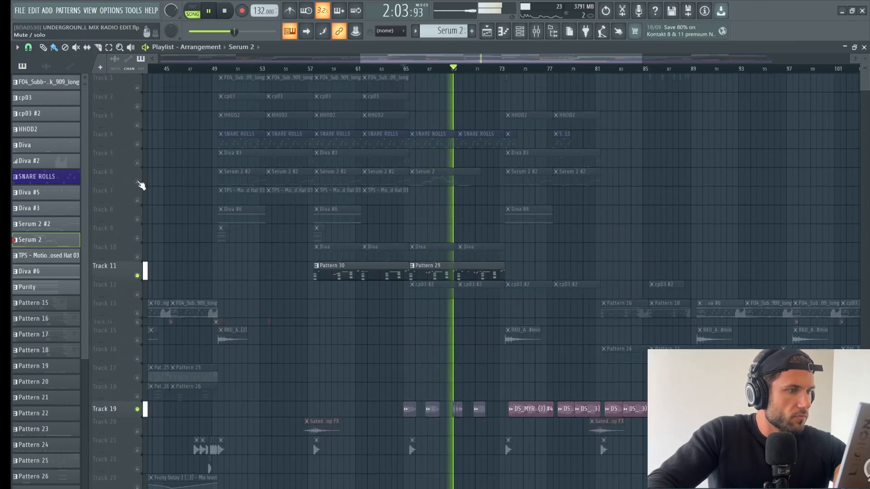
{"action": "left_click", "coordinate": [138, 181]}
{"action": "left_click", "coordinate": [137, 144]}
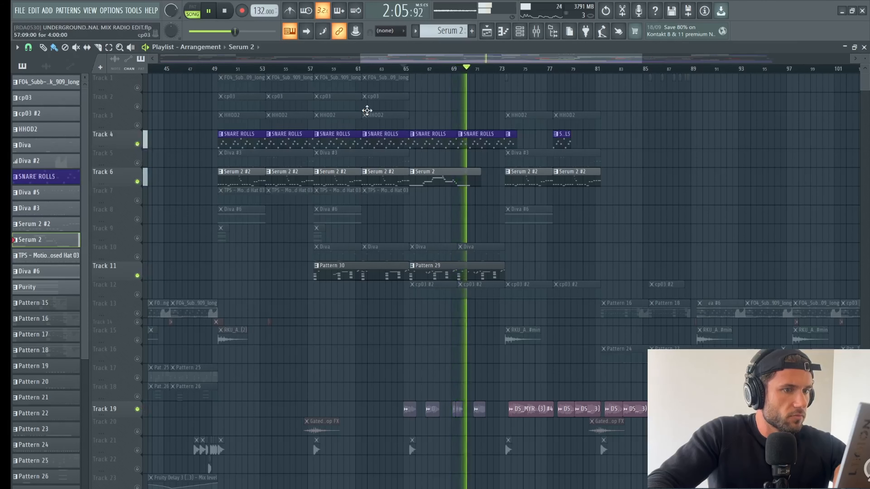
Review the active tracks while listening to the reduced break, and restore all tracks to hear the full arrangement at about bar 73.
{"action": "scroll", "coordinate": [369, 207], "scroll_direction": "down", "scroll_amount": 5}
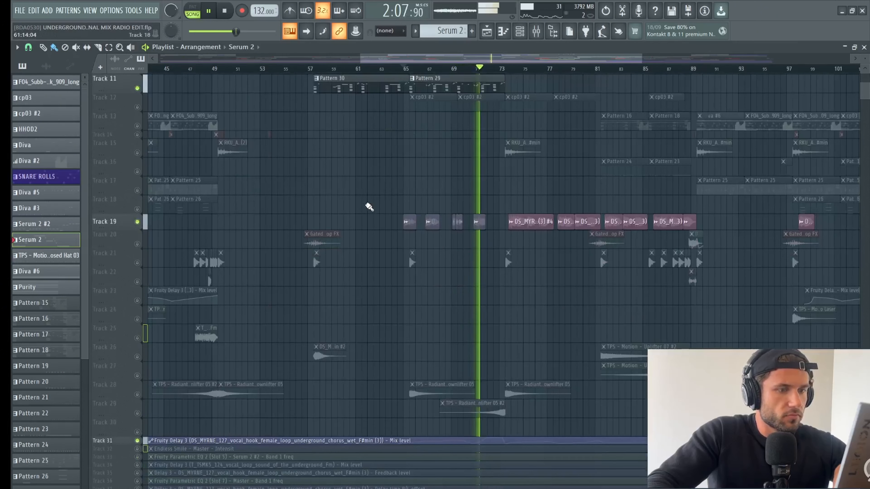
{"action": "scroll", "coordinate": [369, 206], "scroll_direction": "up", "scroll_amount": 5}
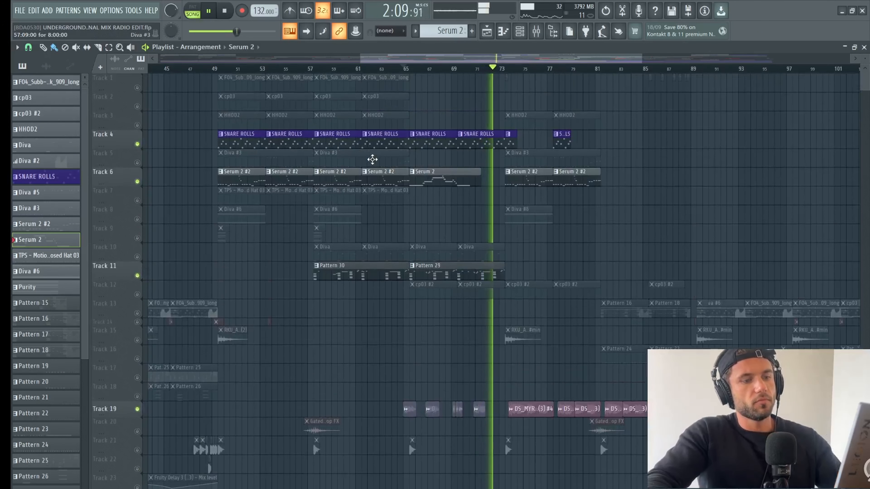
{"action": "right_click", "coordinate": [138, 182]}
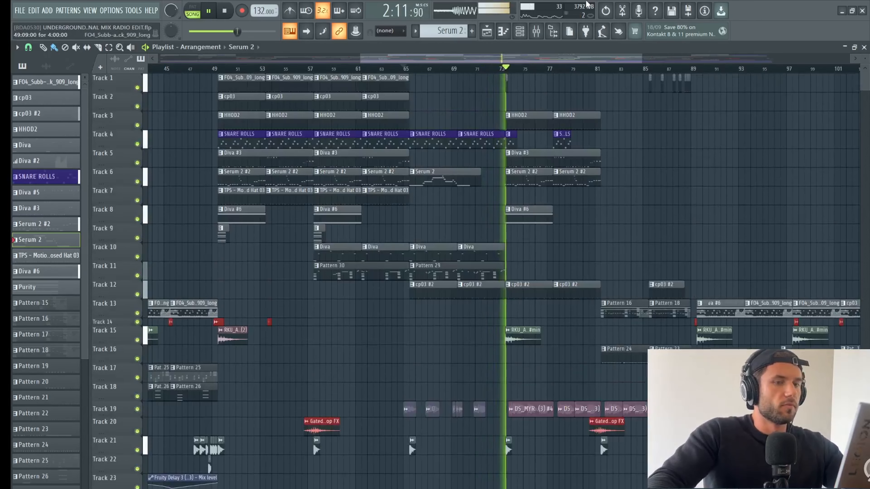
{"action": "key", "text": "space"}
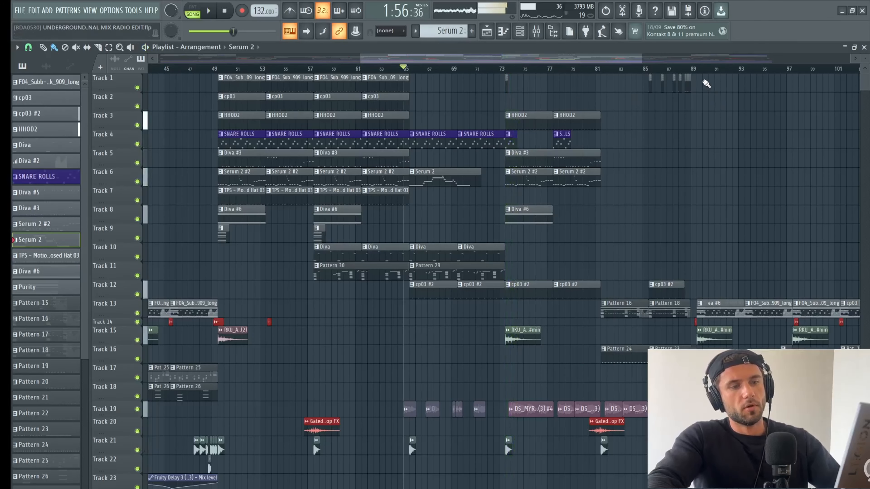